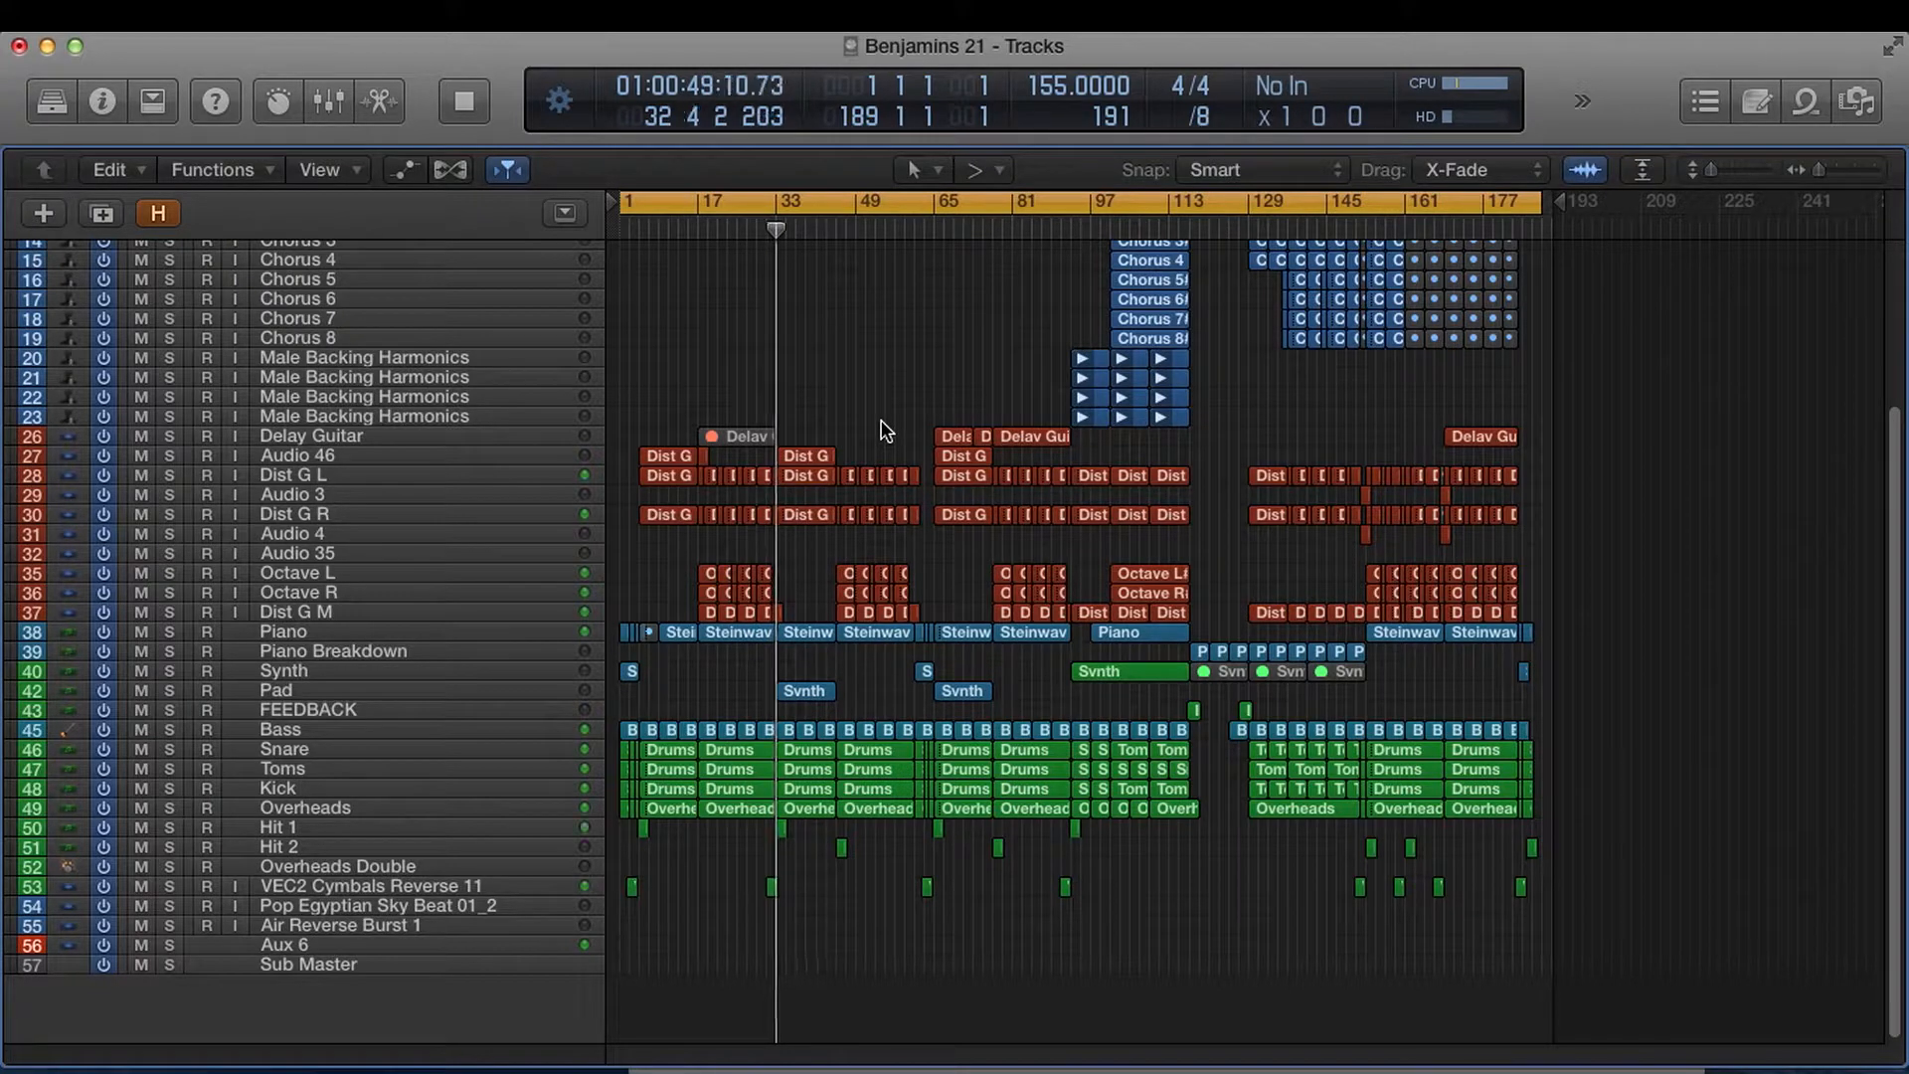
Step: Stop playback and solo the regions on the Snare, Toms, Kick and Overheads tracks
key(space)
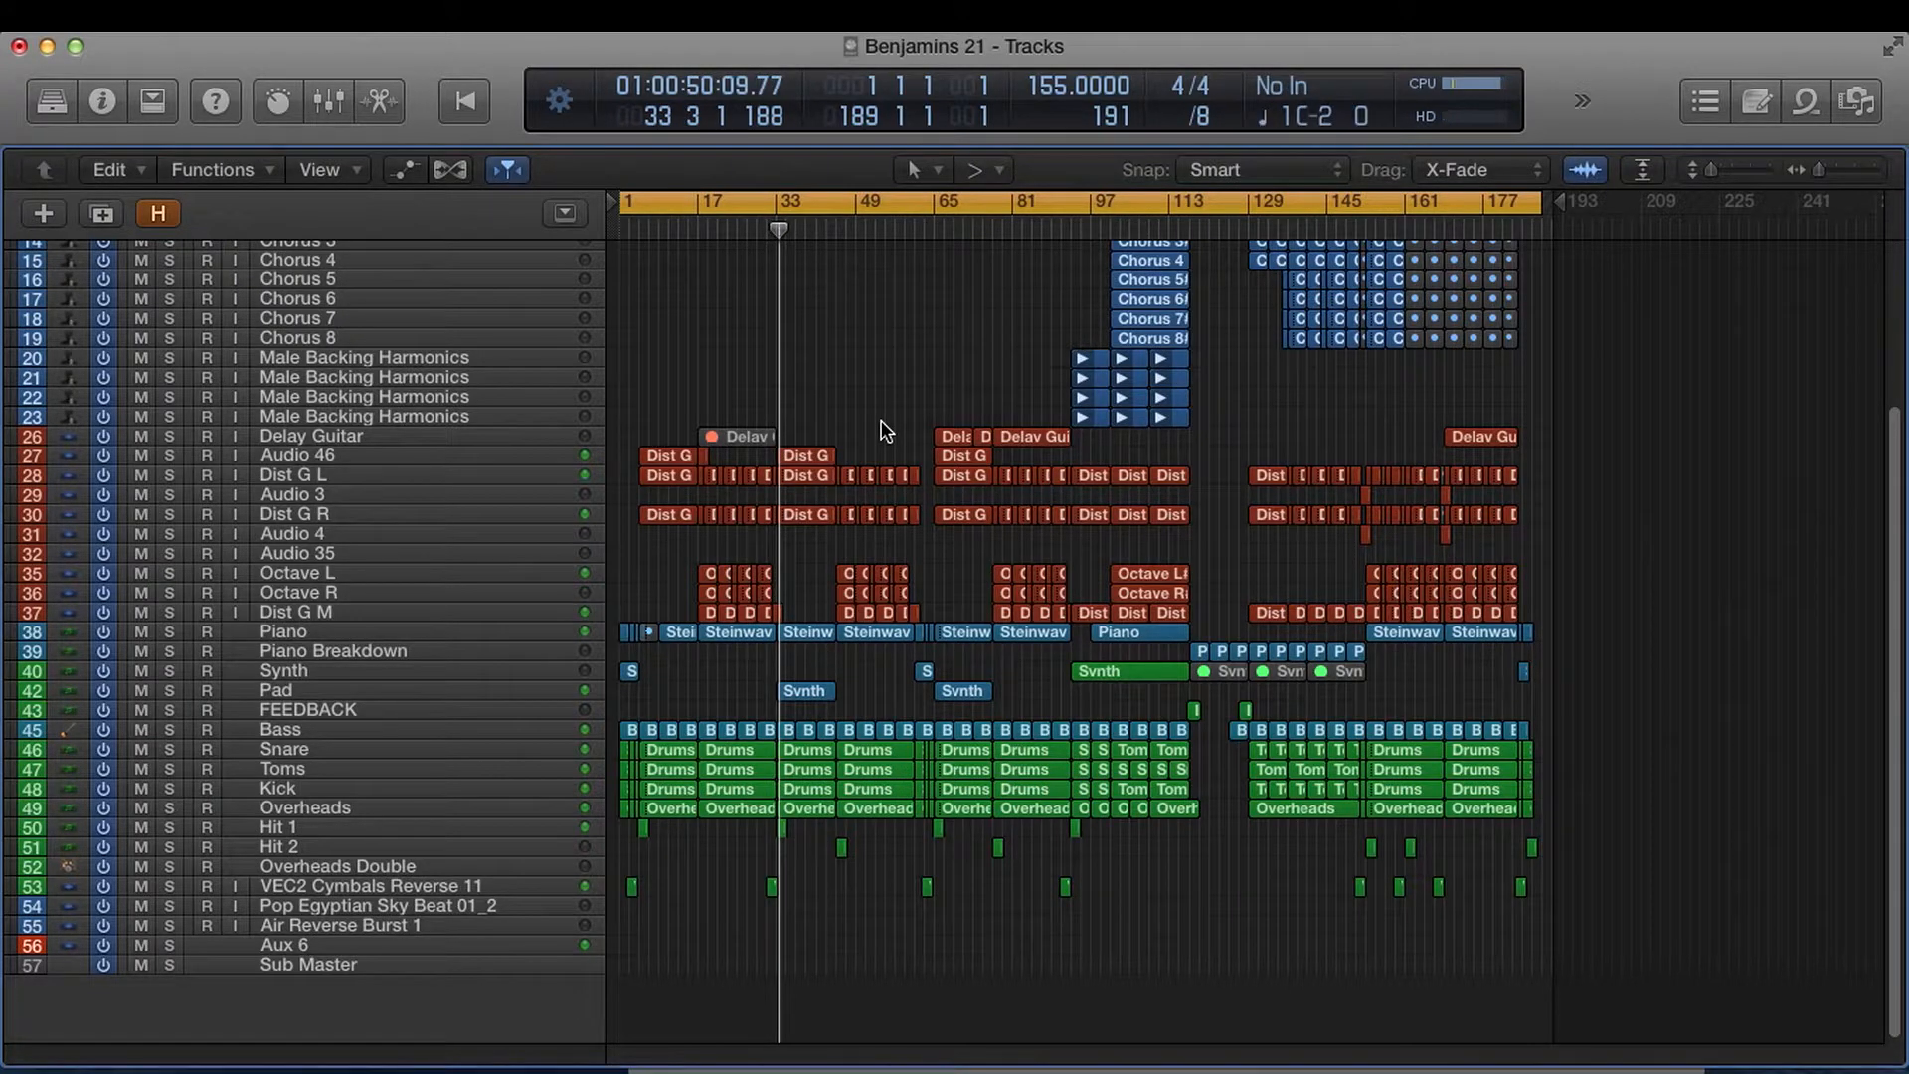
scroll(881, 432, up, 5)
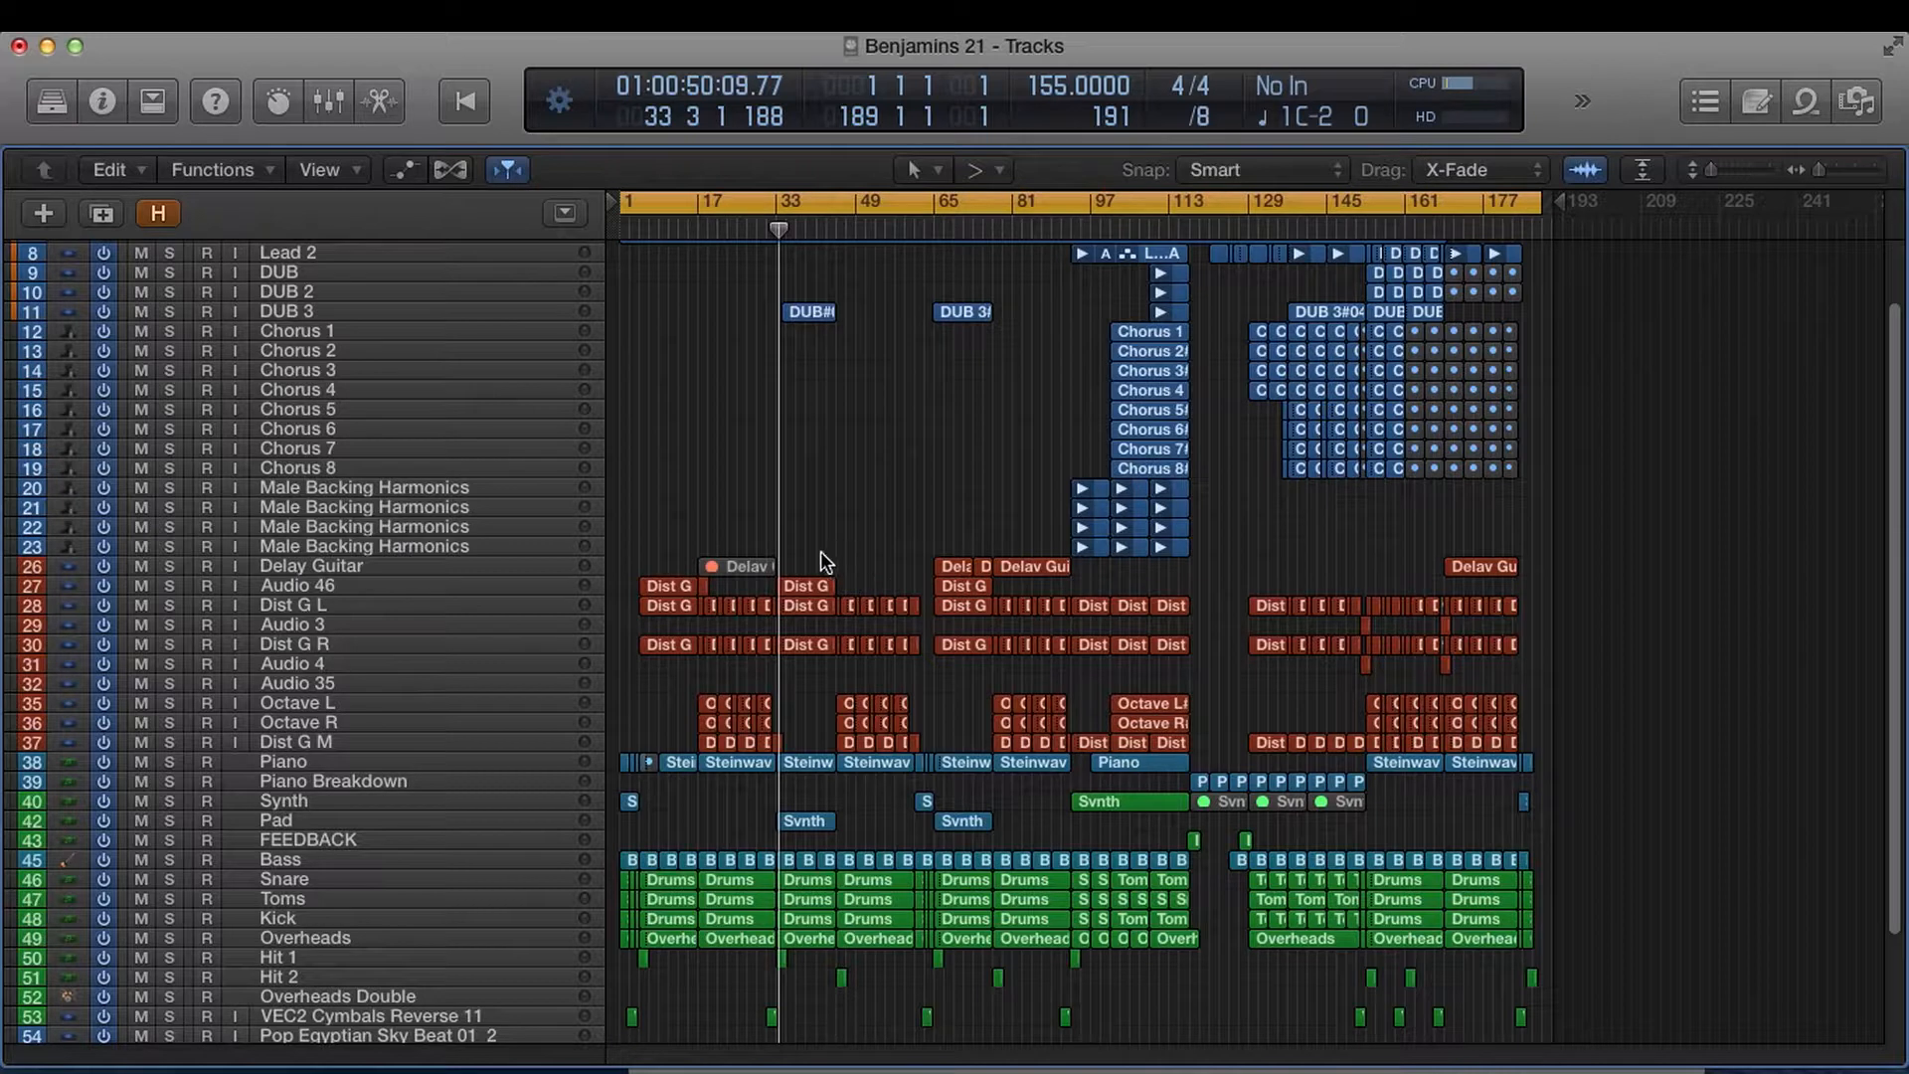
scroll(851, 545, down, 3)
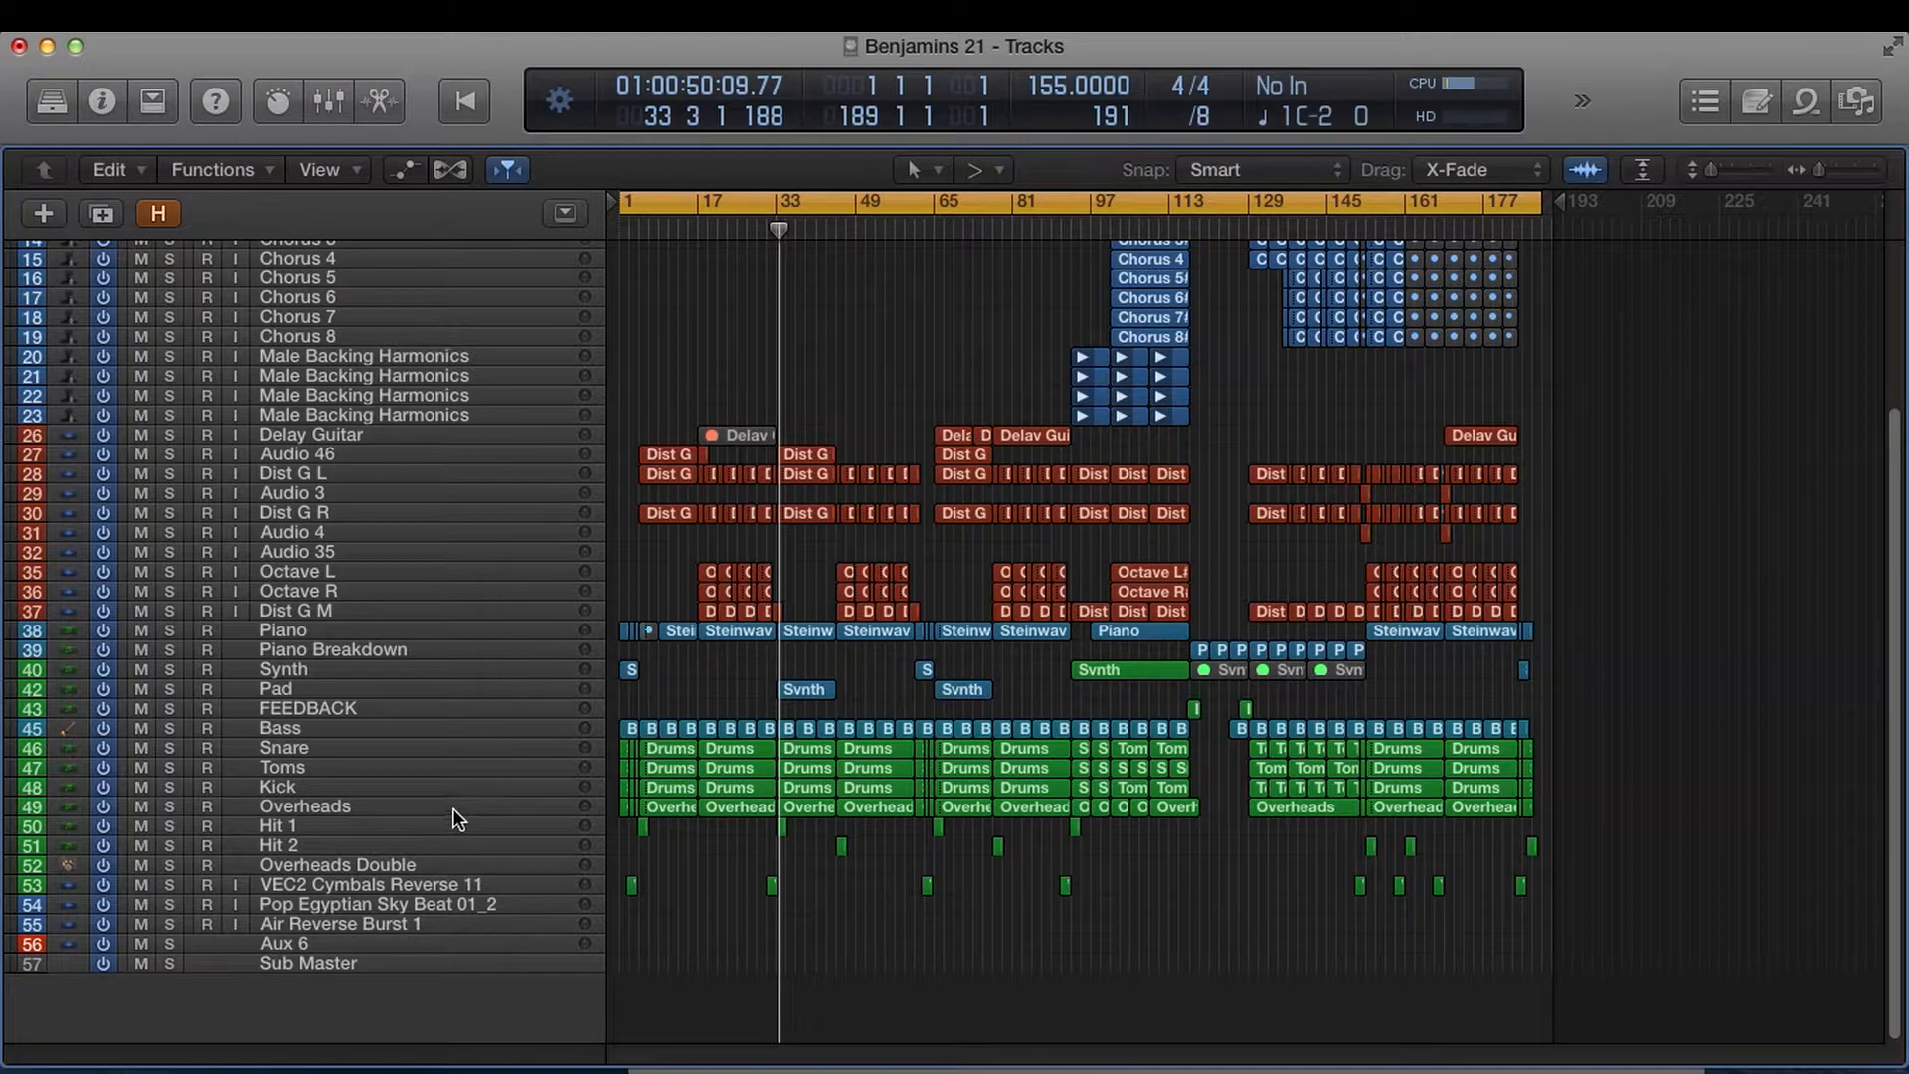
click(422, 750)
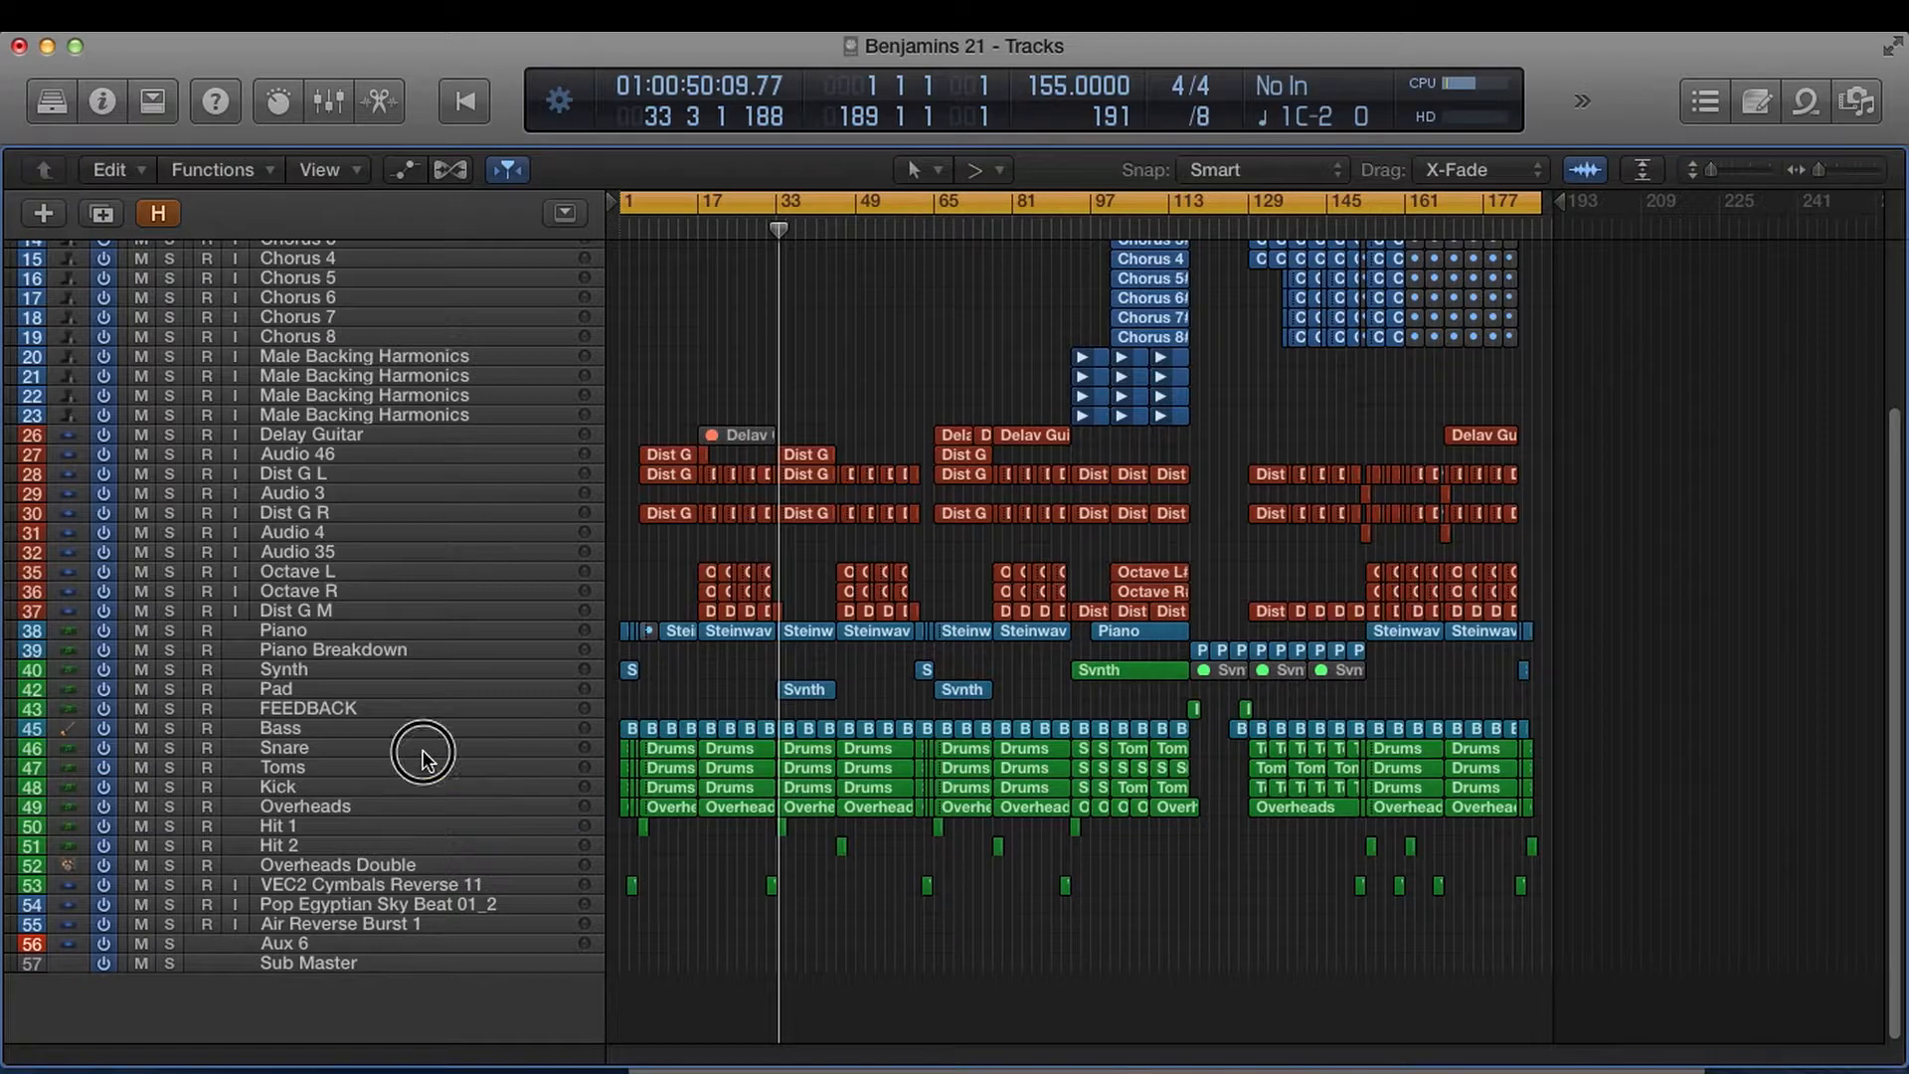
shift+click(479, 809)
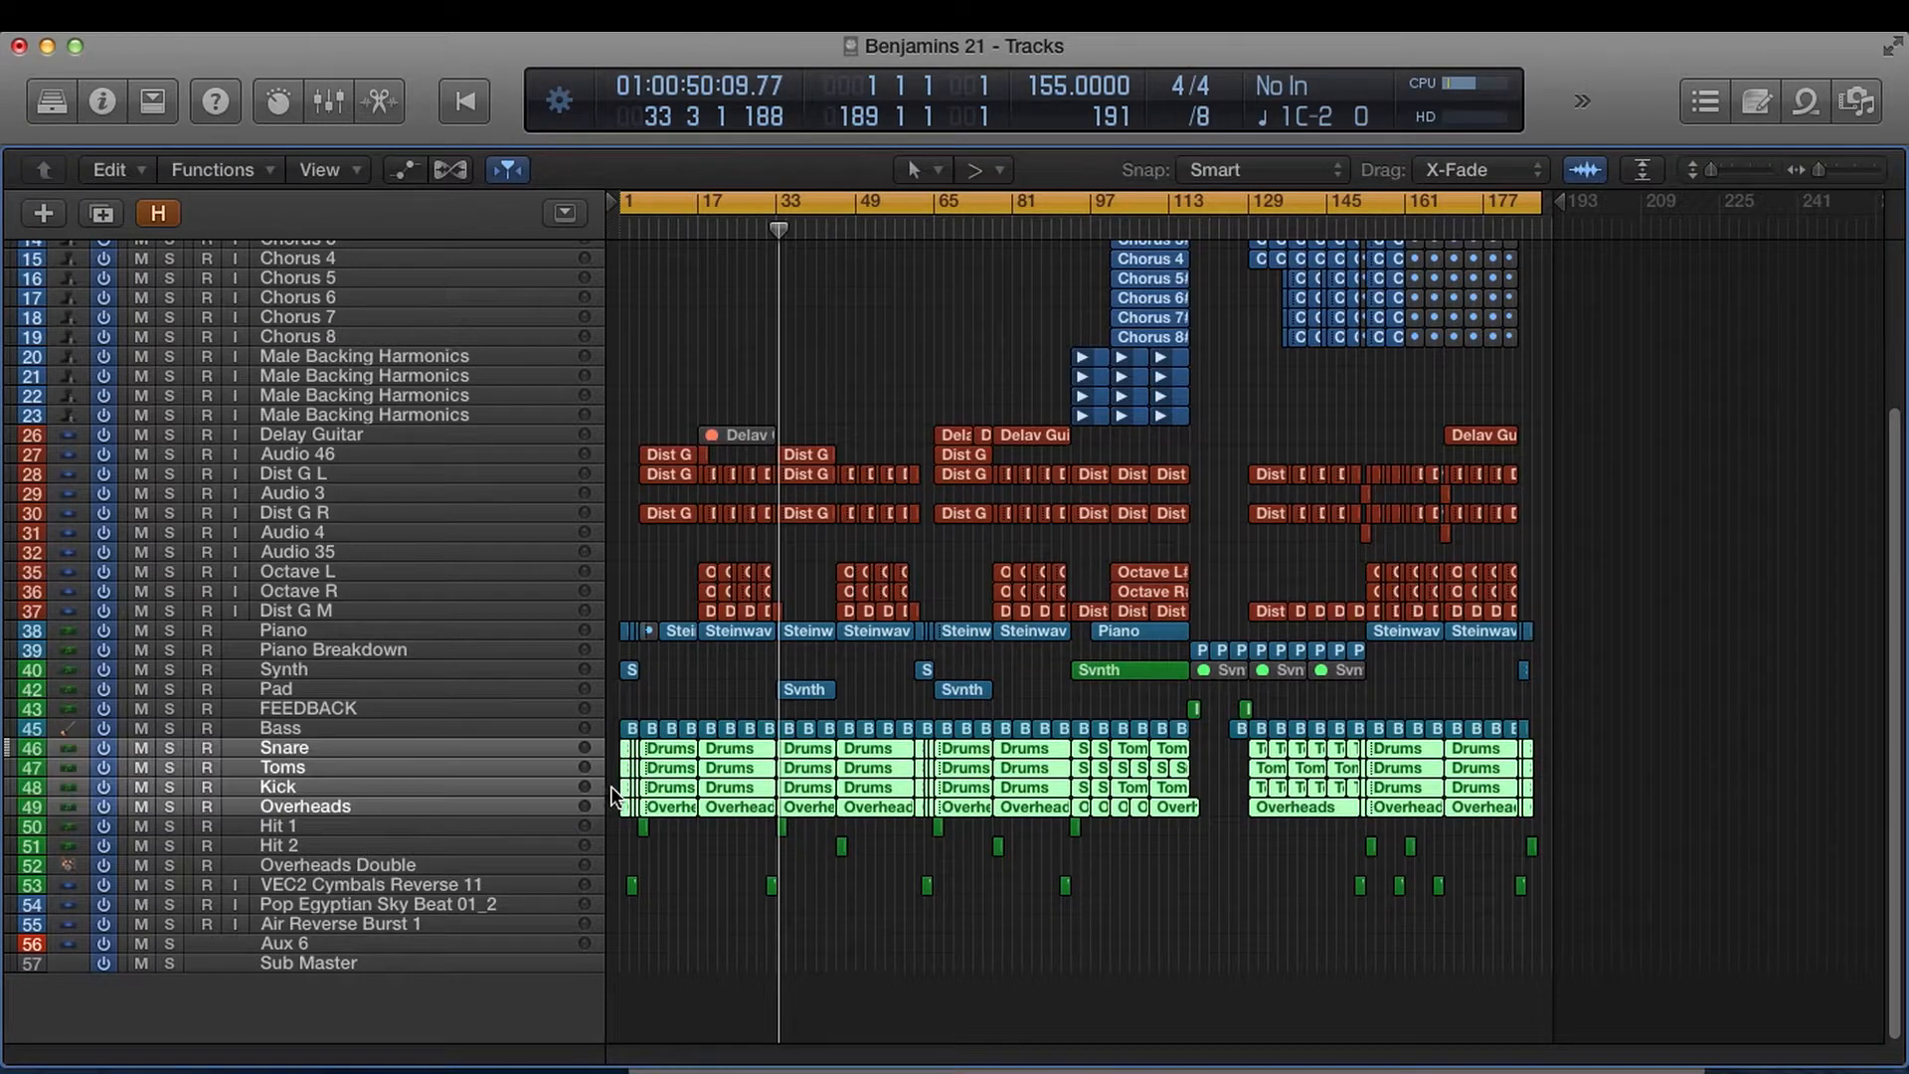
key(ctrl+s)
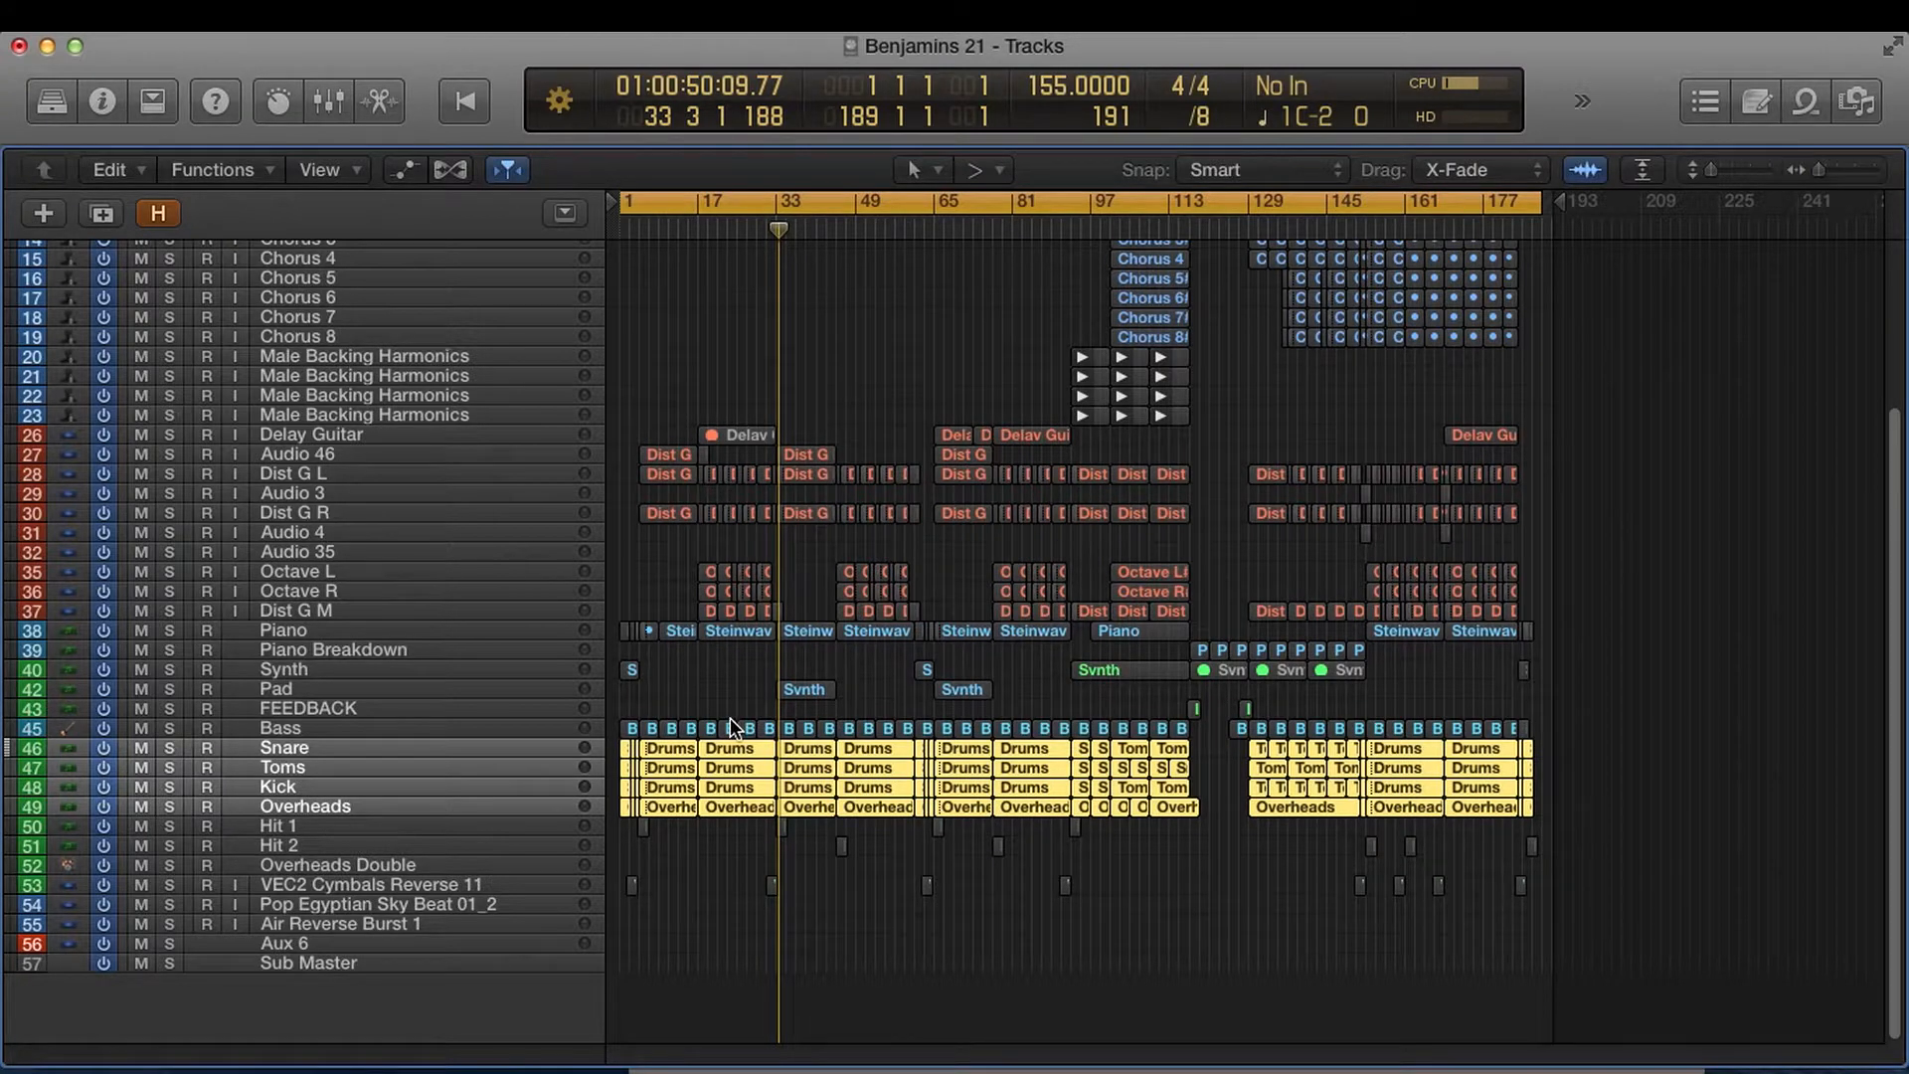
Step: Play the soloed drums from the beginning and examine their notes in the Piano Roll
key(Return)
key(space)
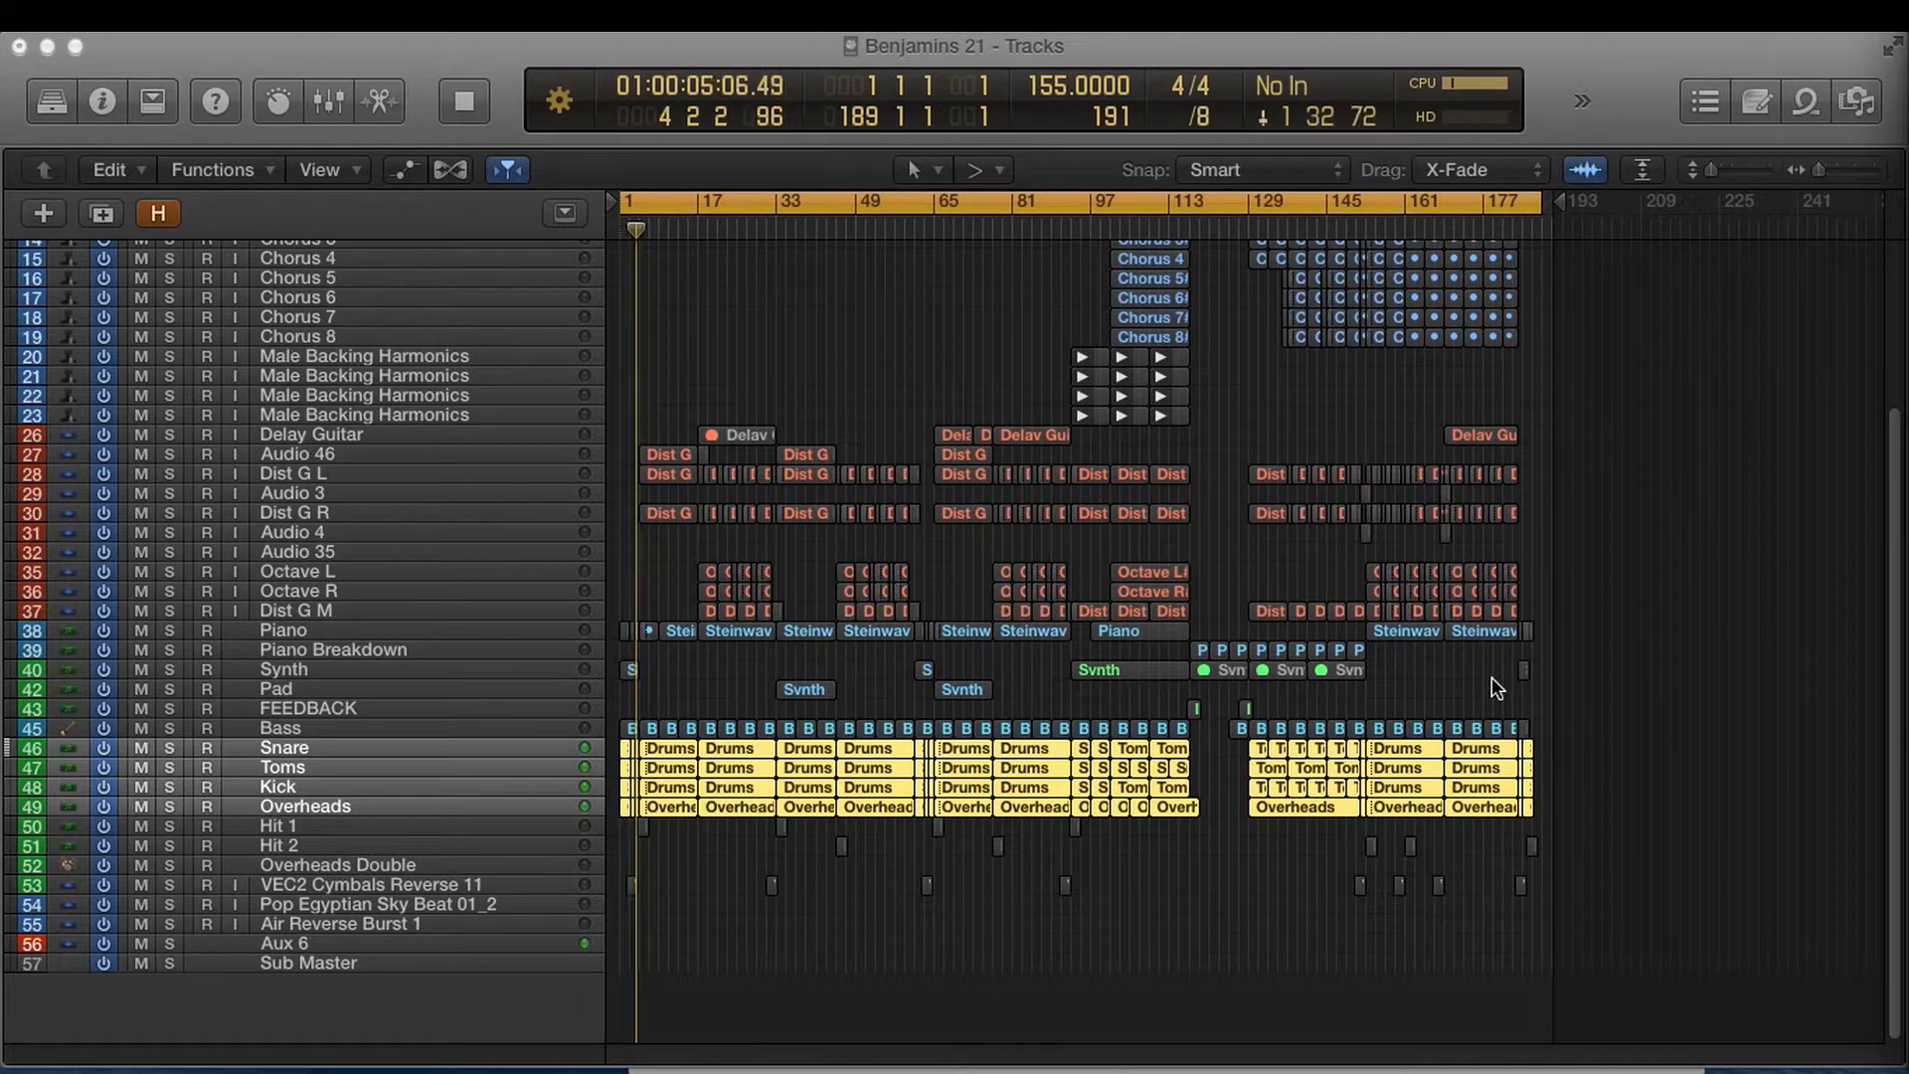
drag(1482, 60, 260, 37)
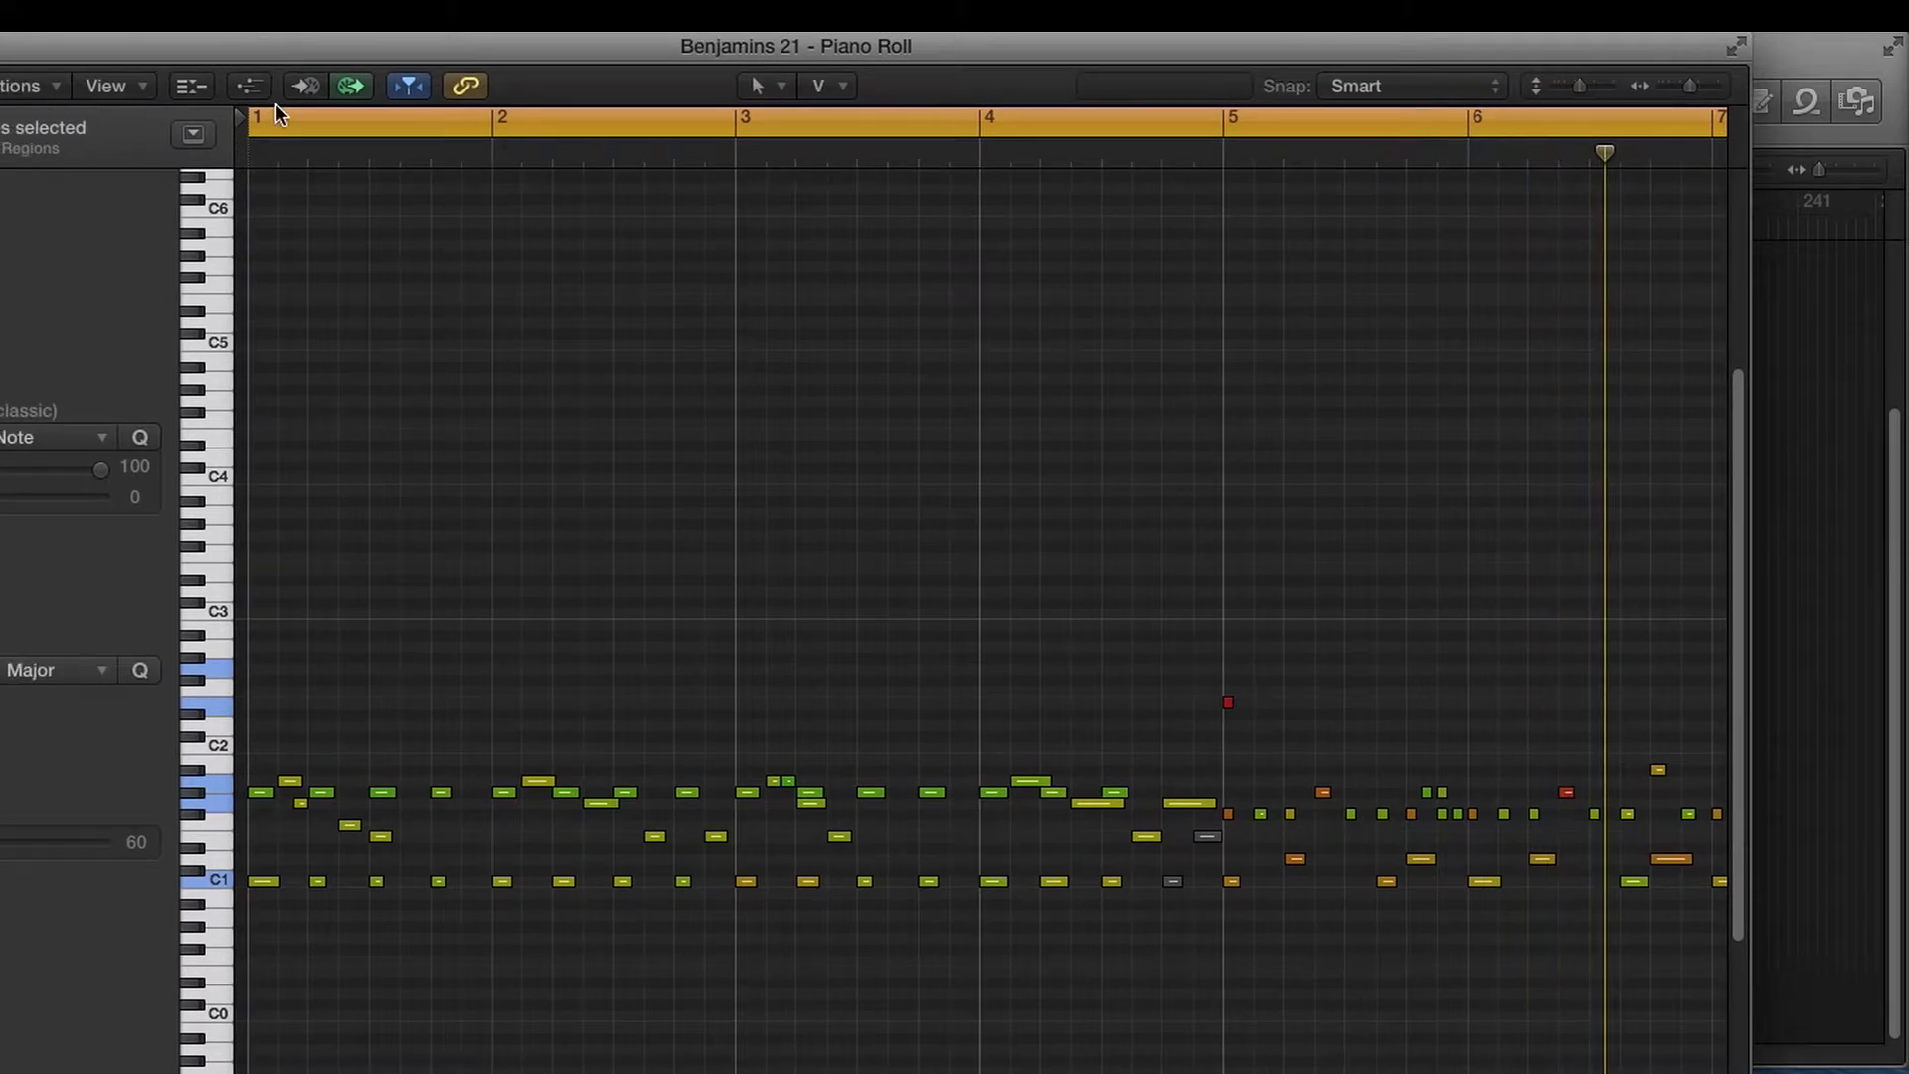
key(ctrl+shift+m)
key(super+Left)
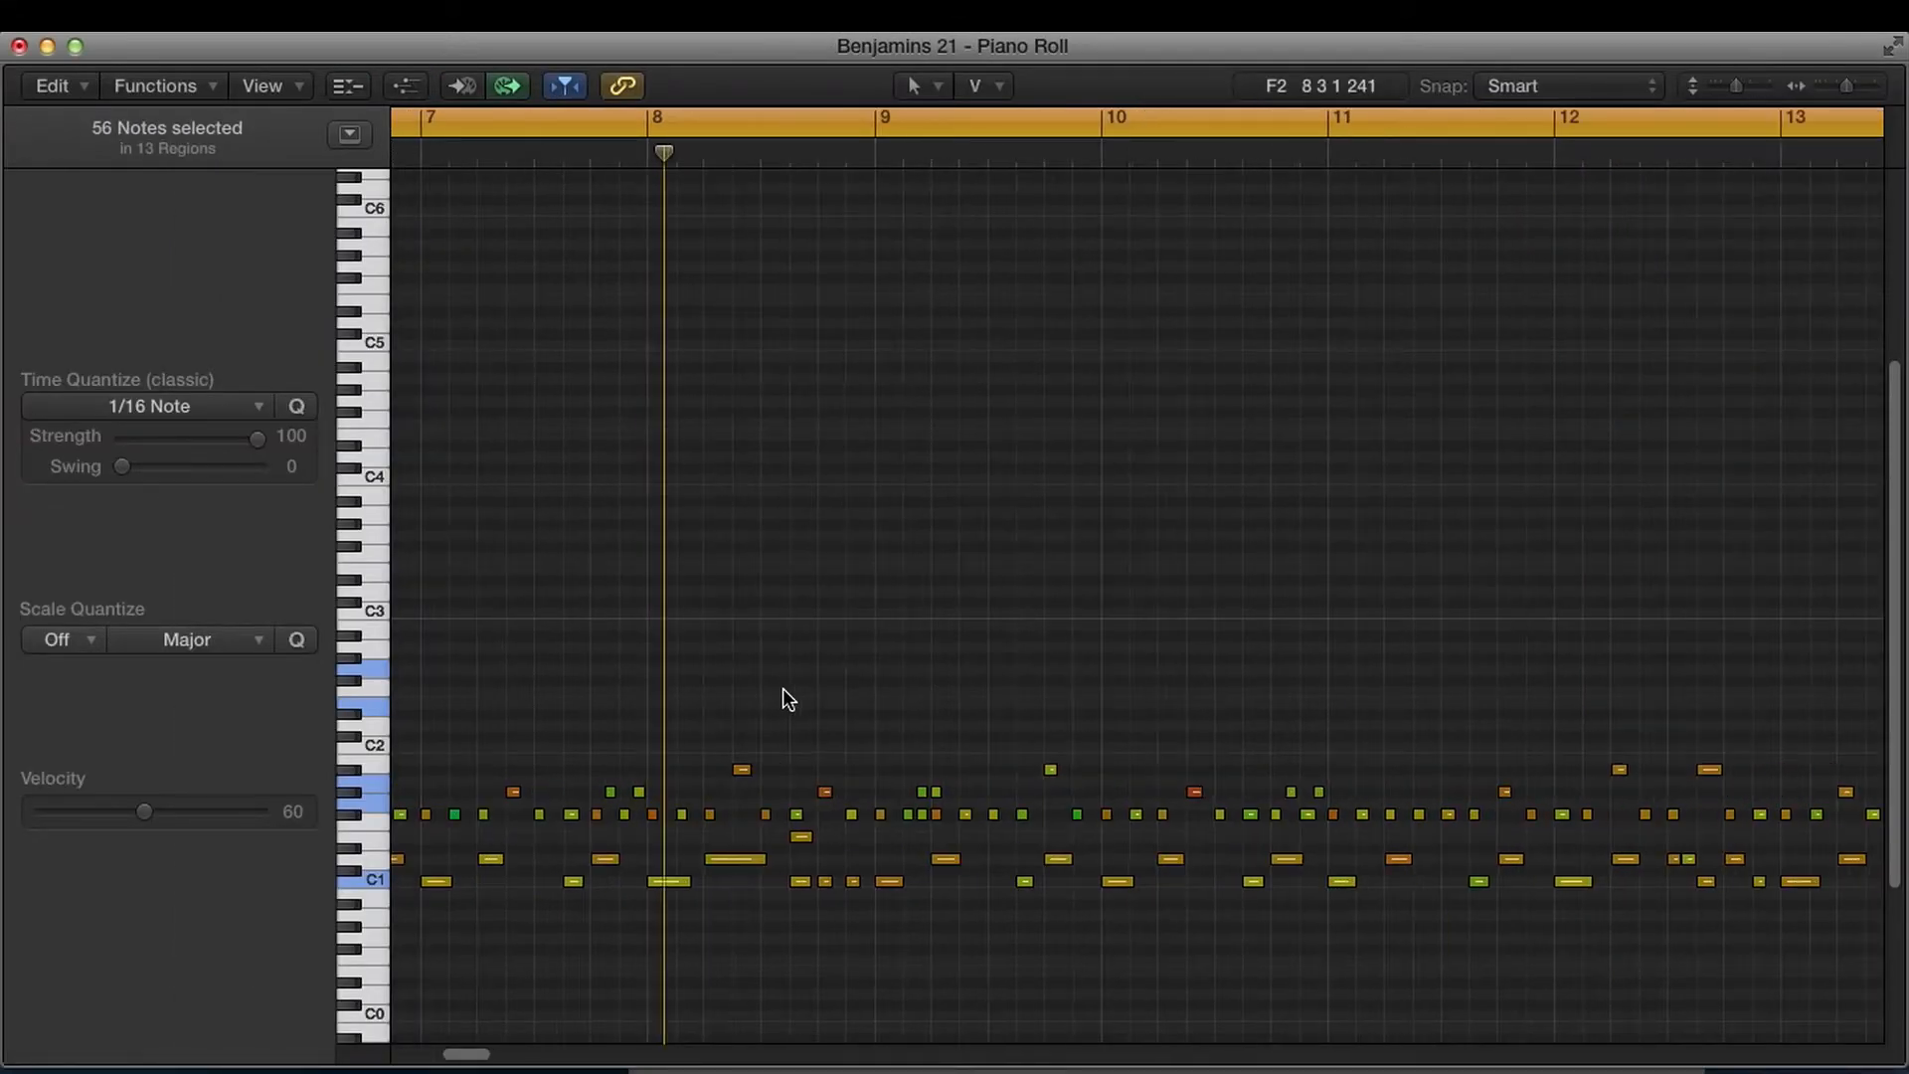
key(super+Left)
key(super+Left)
key(super+Left)
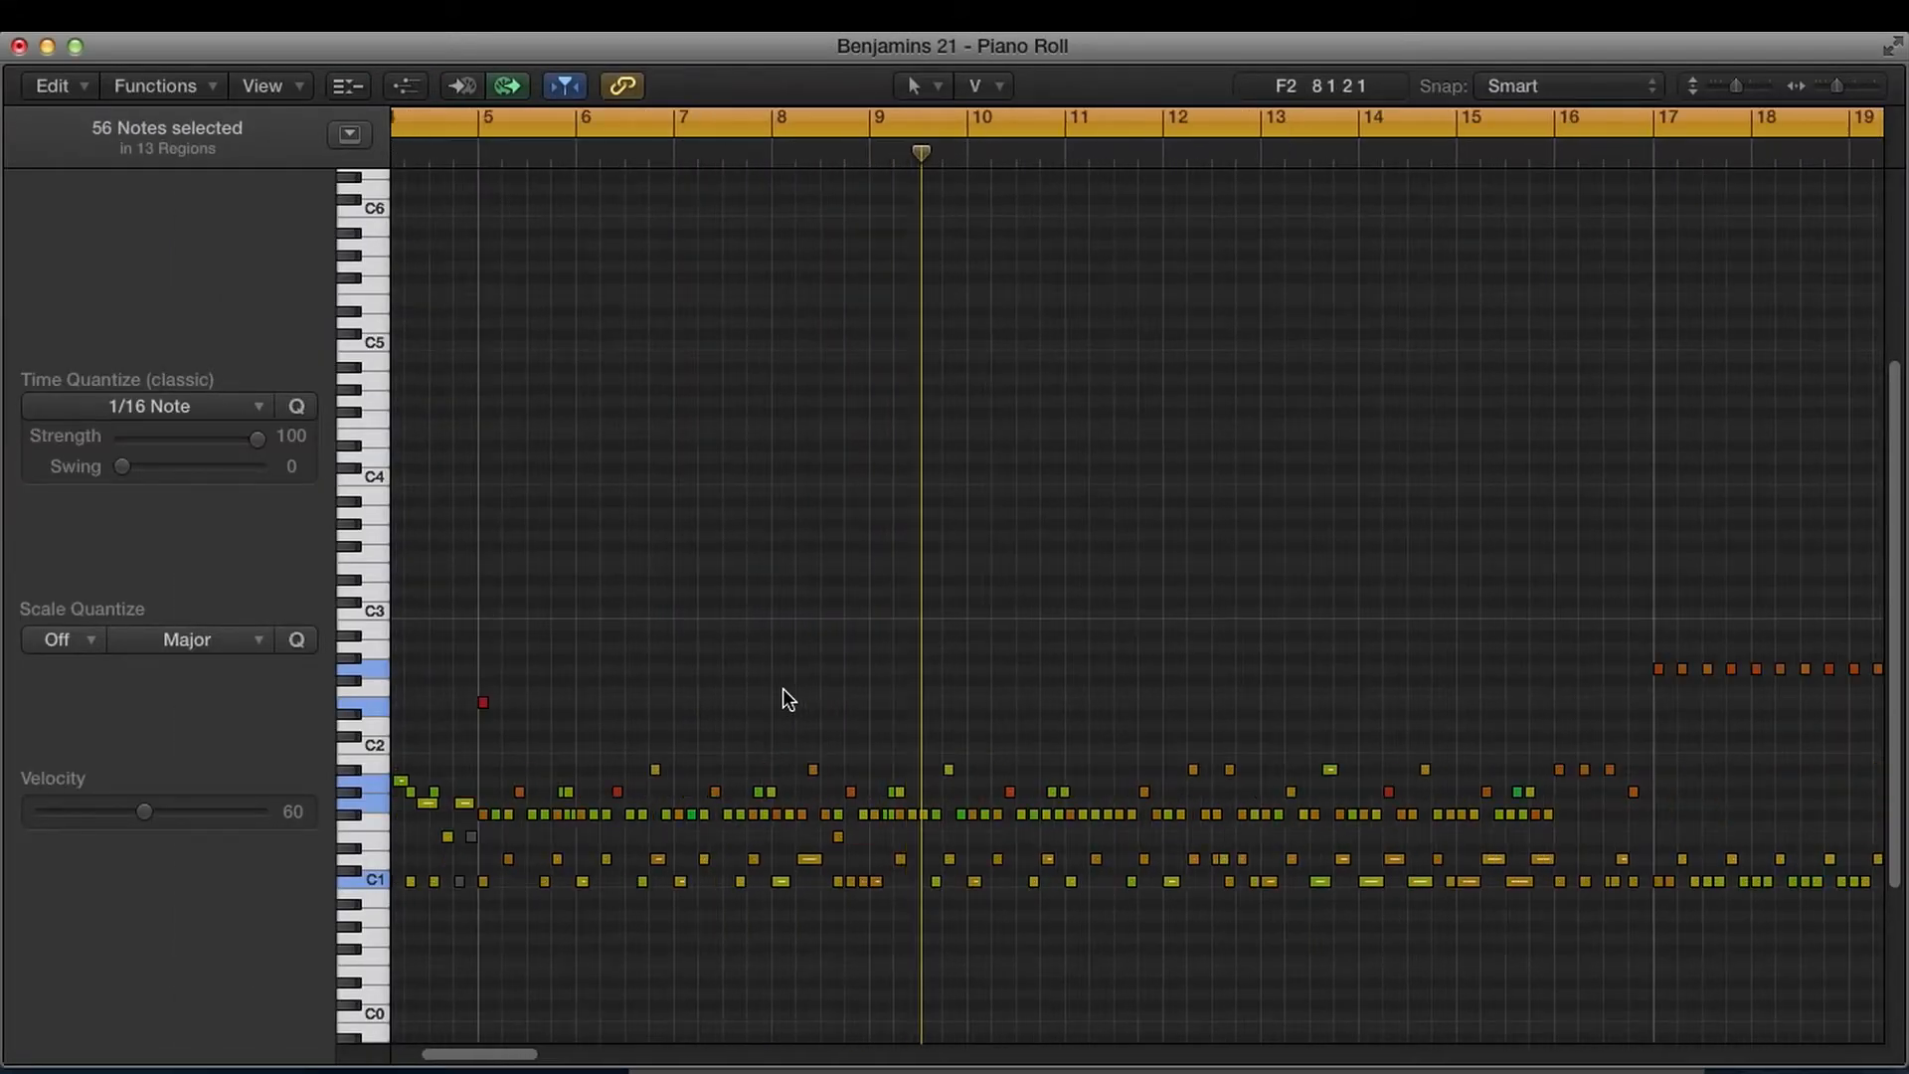
key(super+Left)
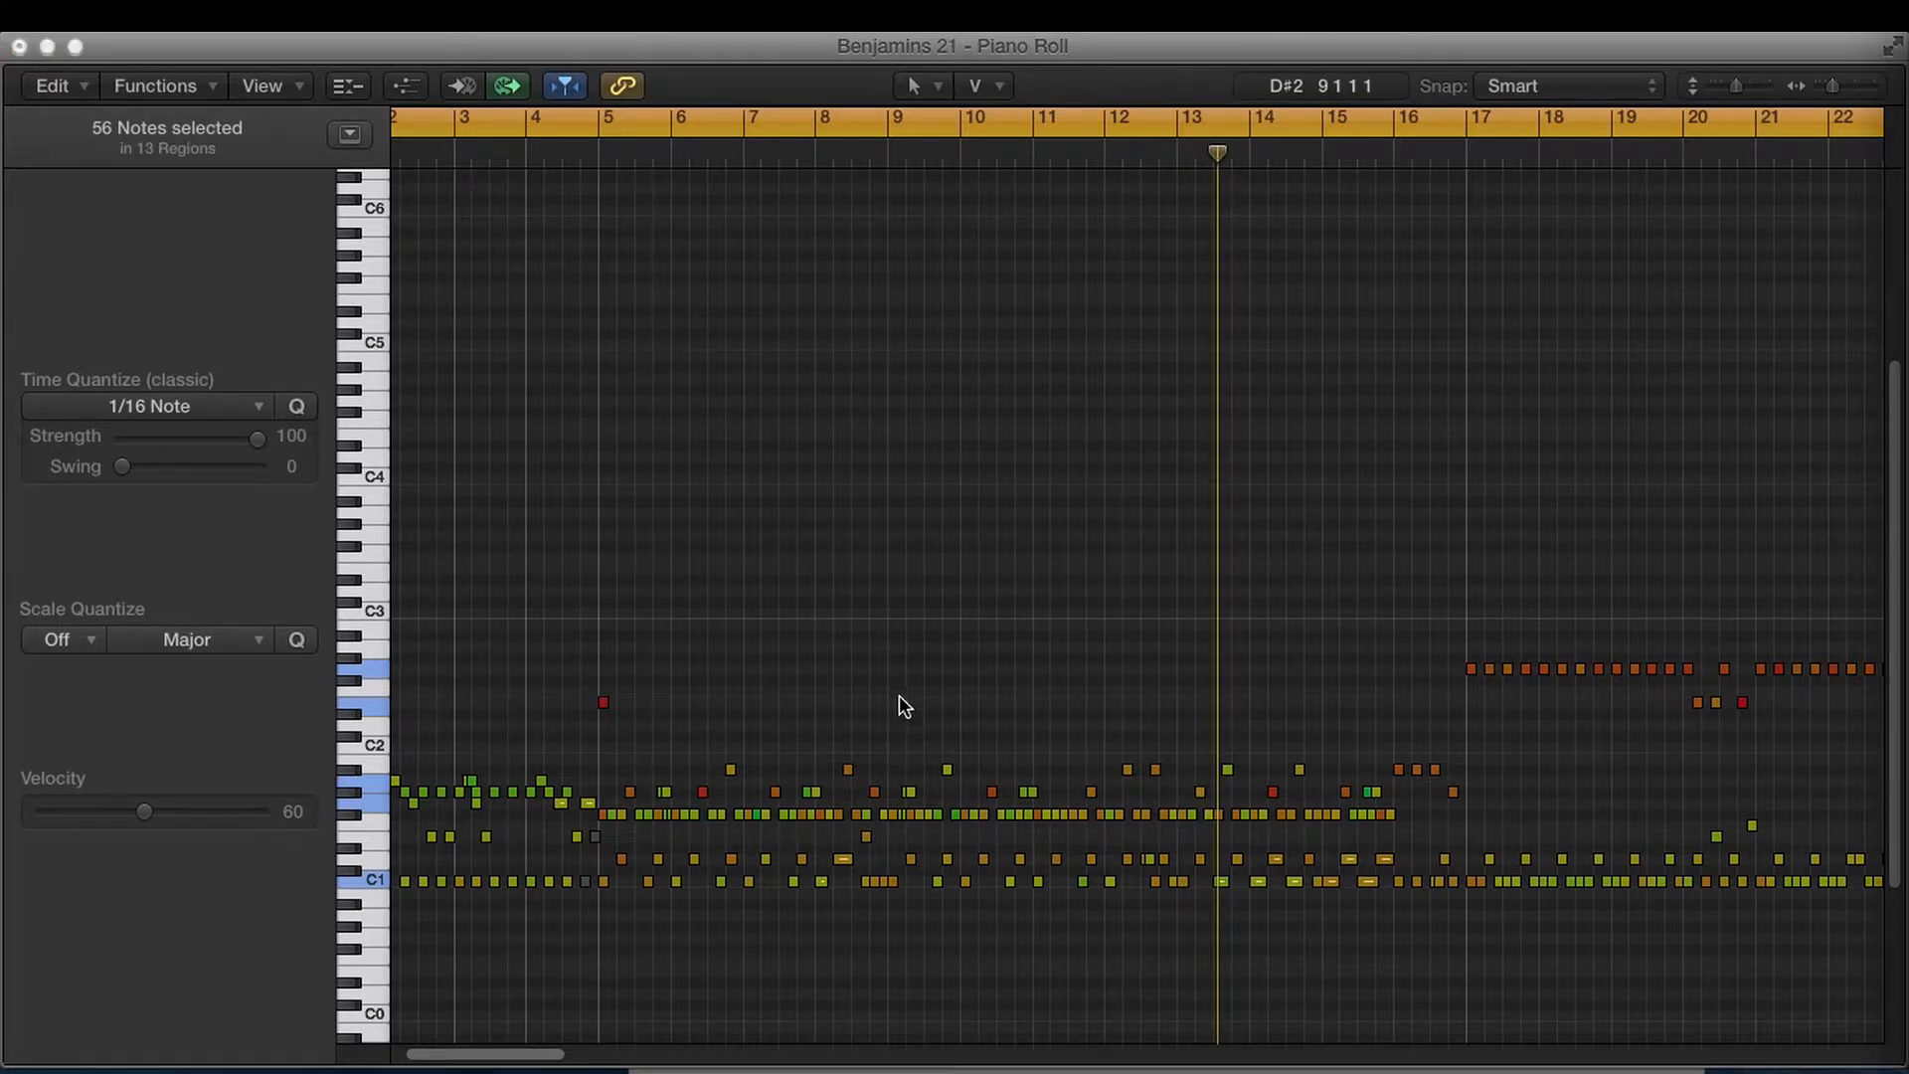
key(1)
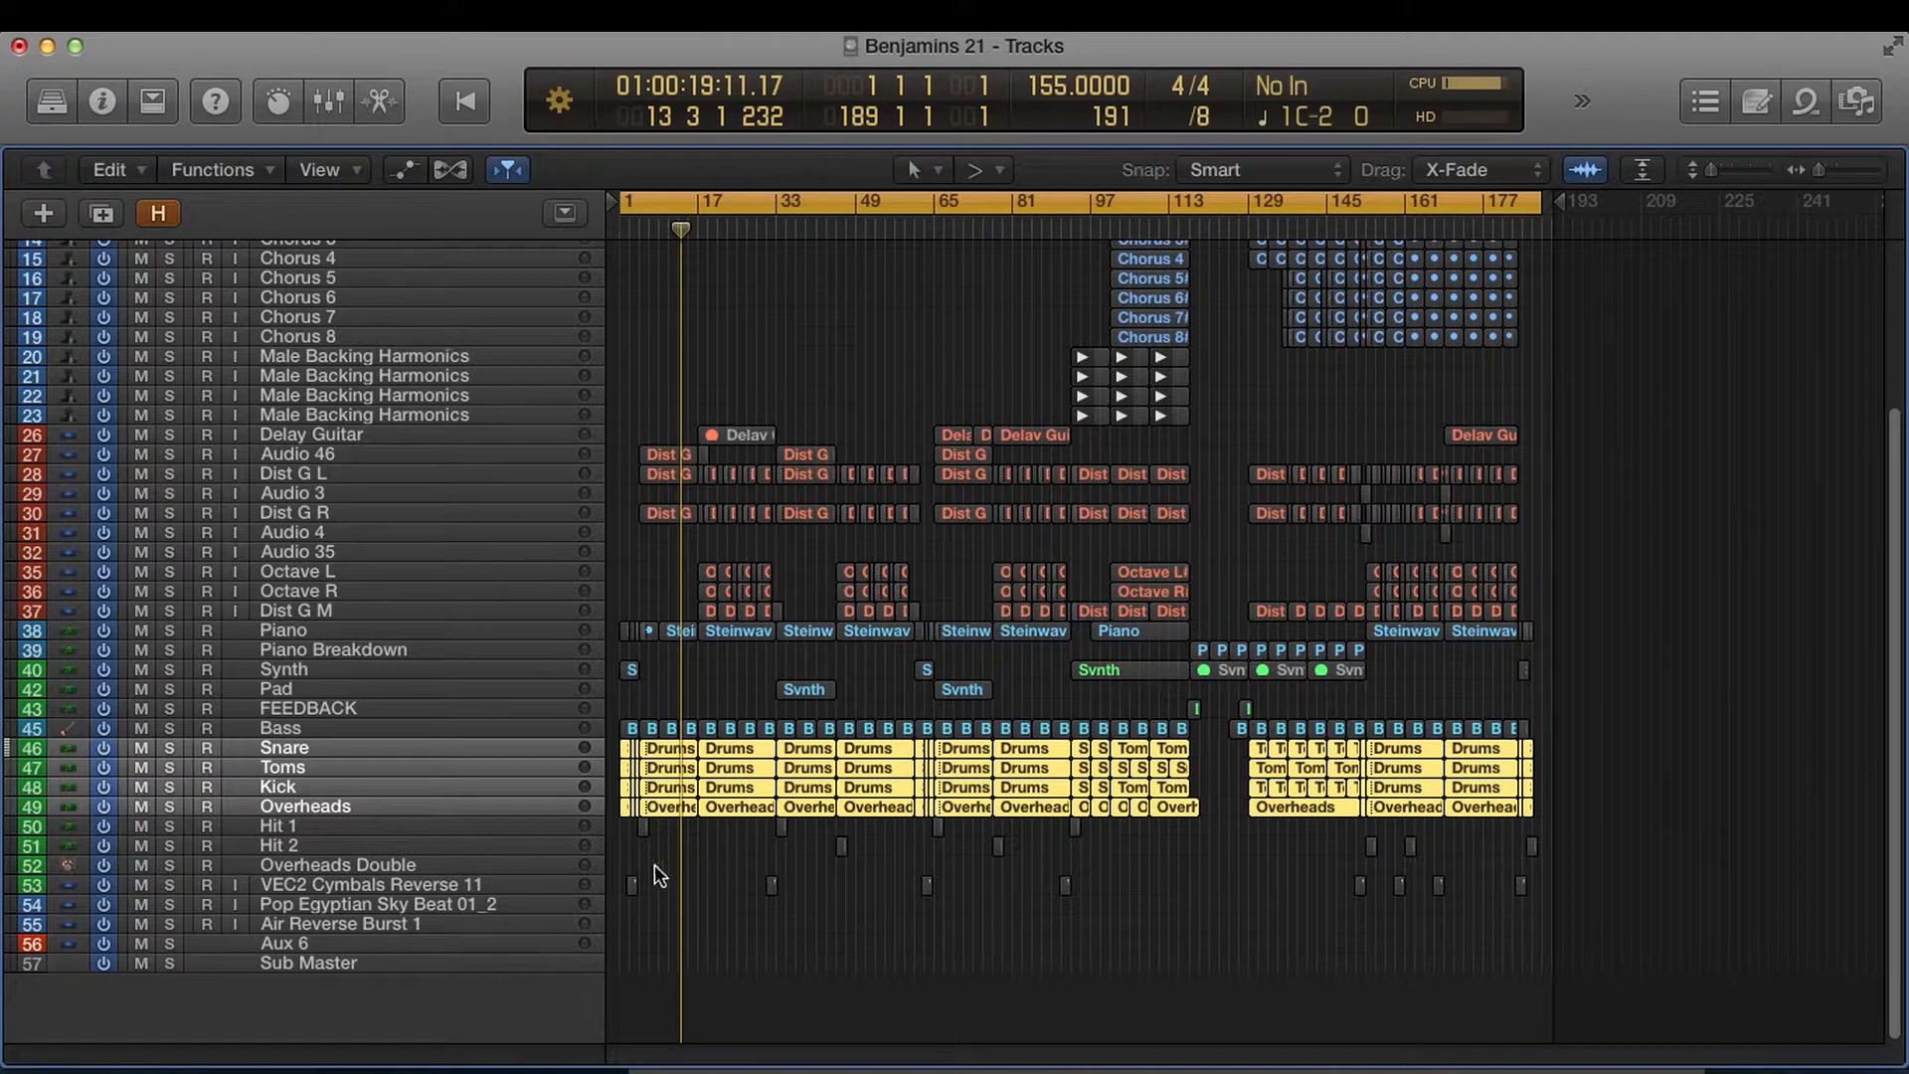
click(350, 728)
click(376, 748)
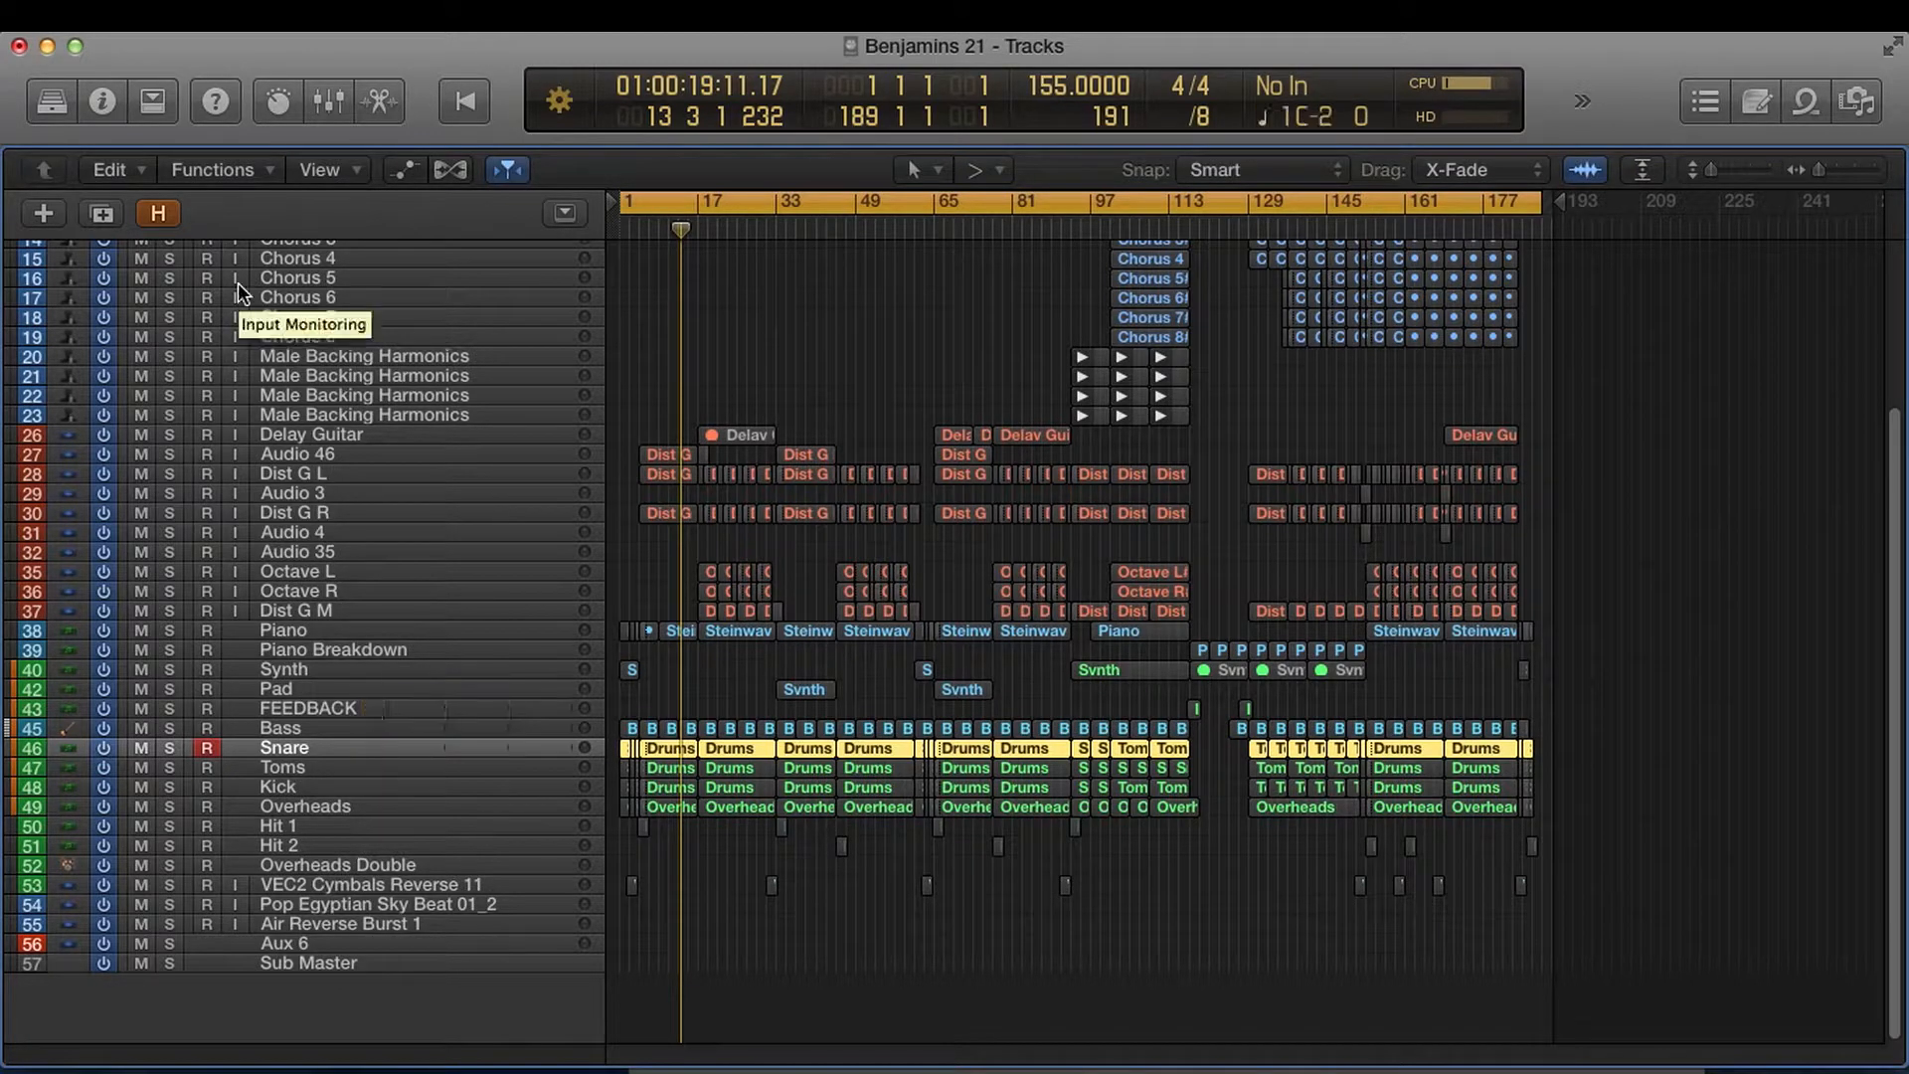
key(h)
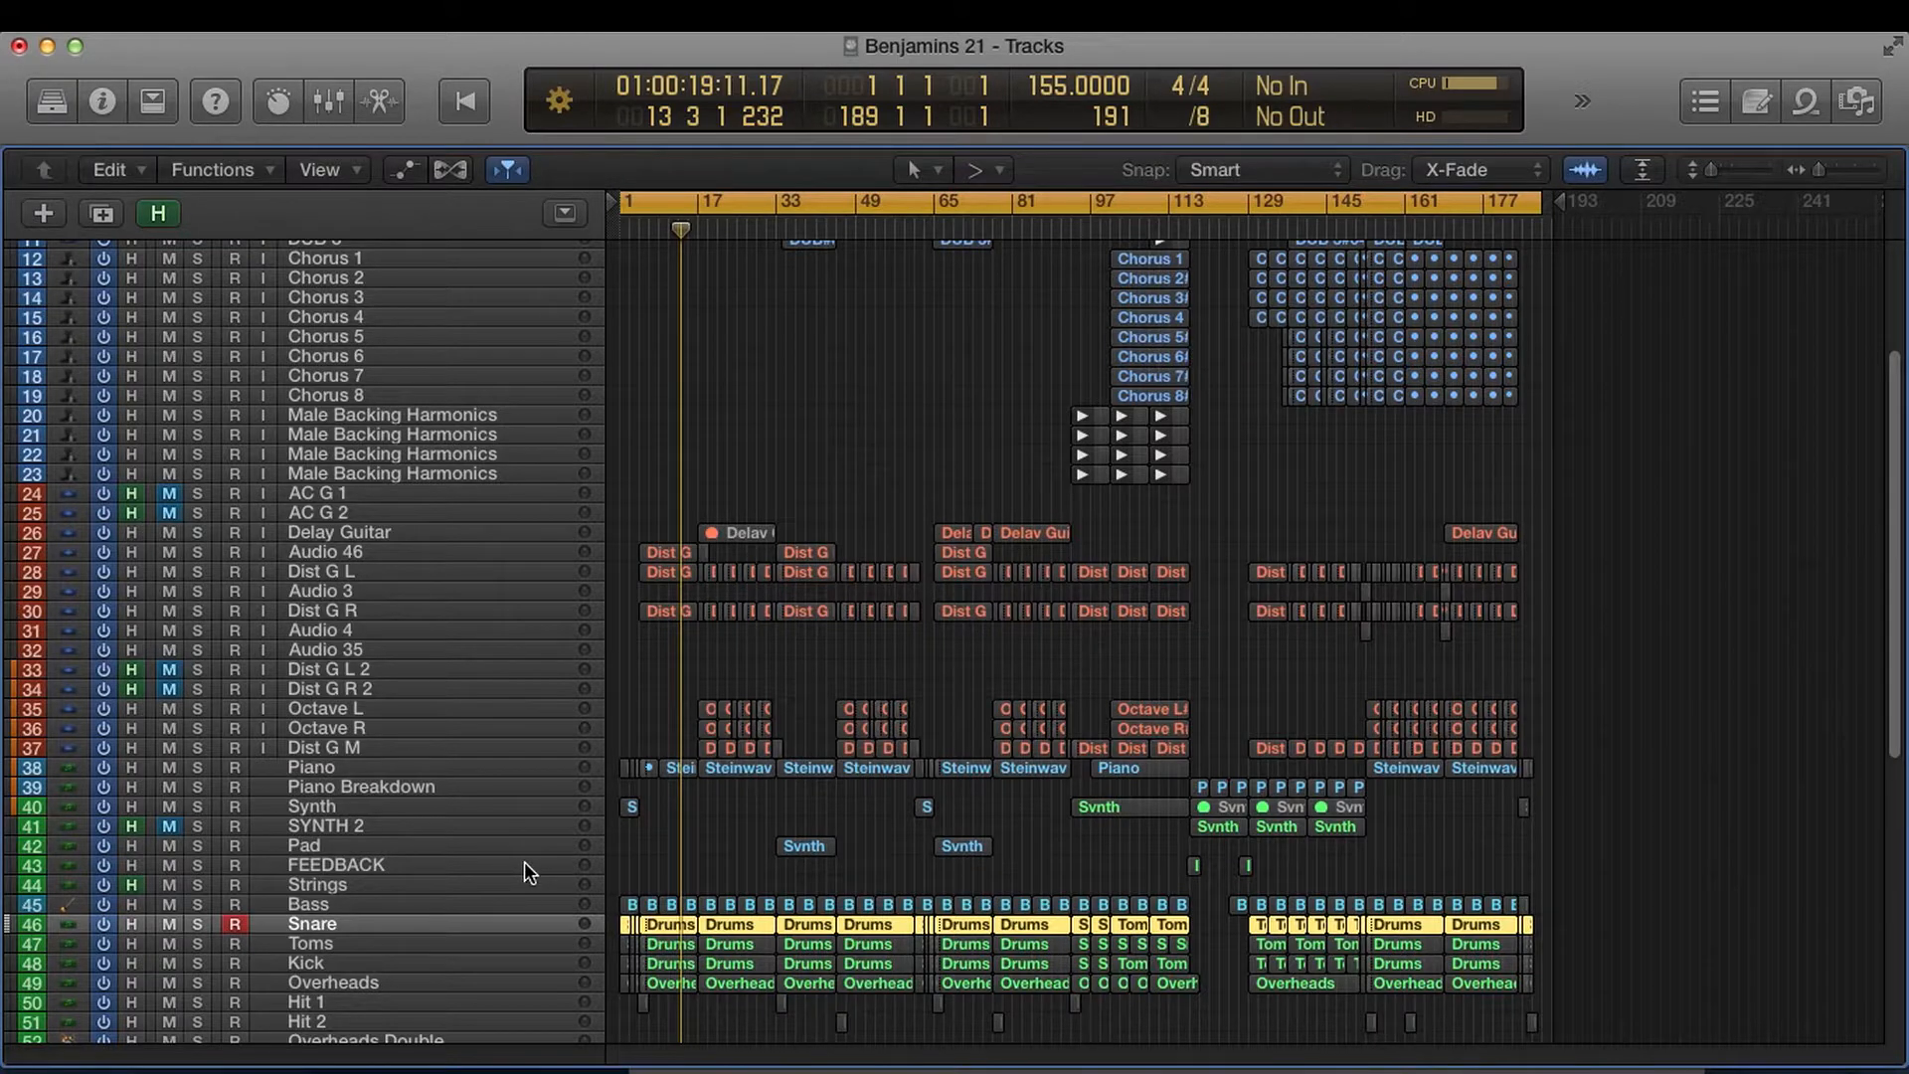
key(h)
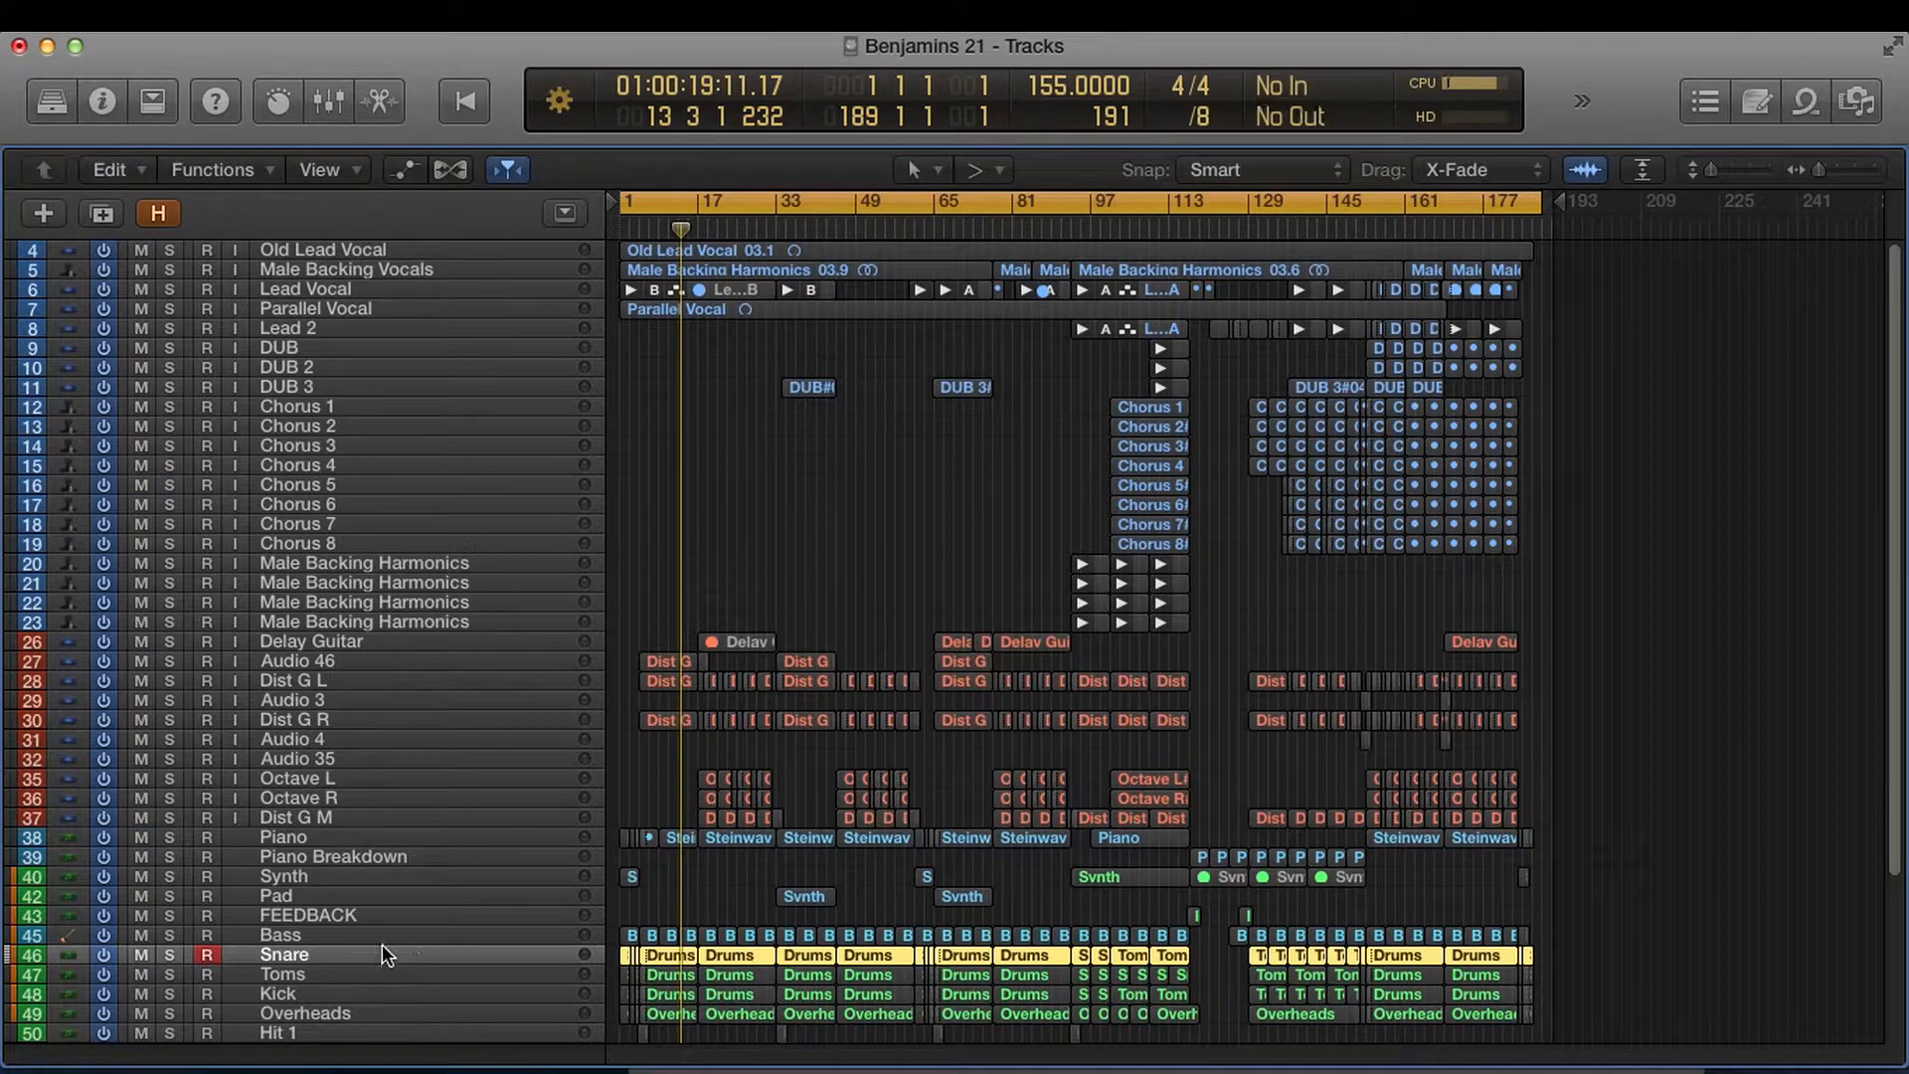
right_click(414, 949)
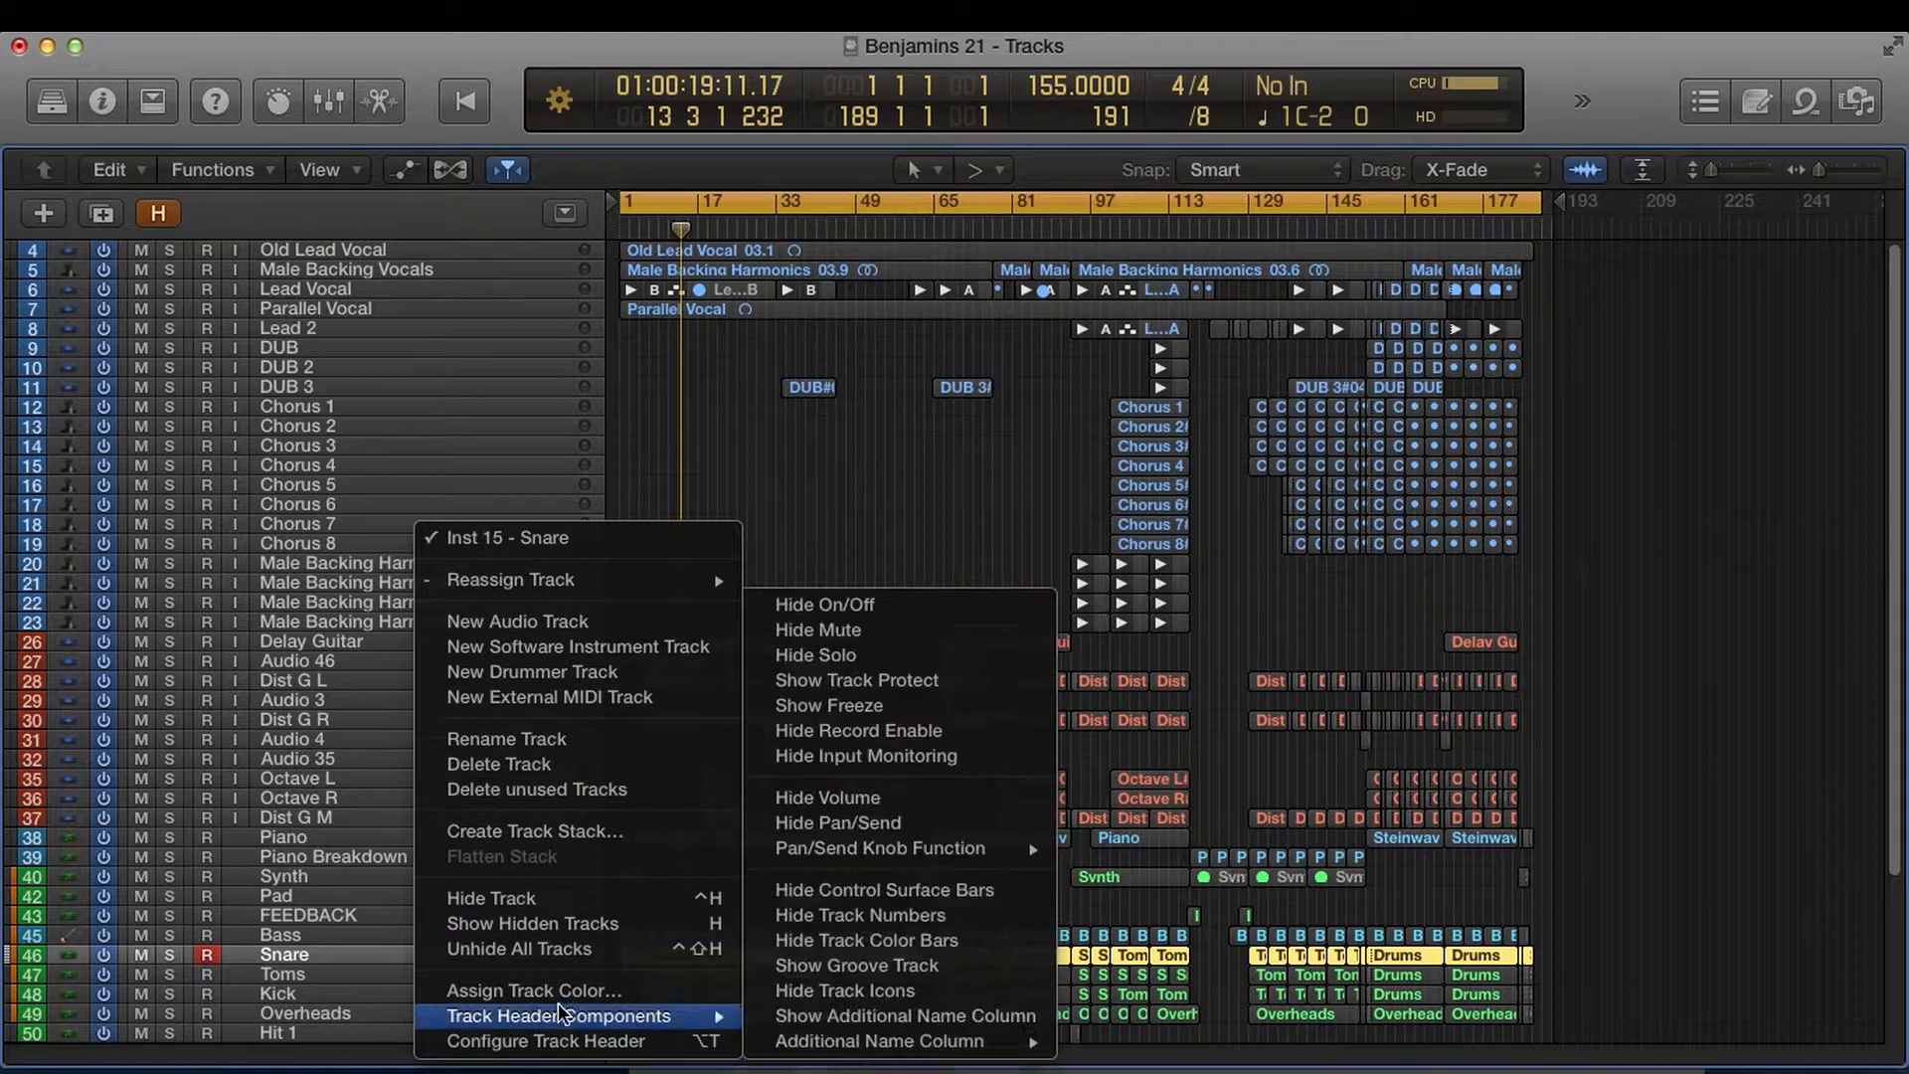
Step: Create an empty duplicate of the Snare track and name it Drums Record
click(342, 956)
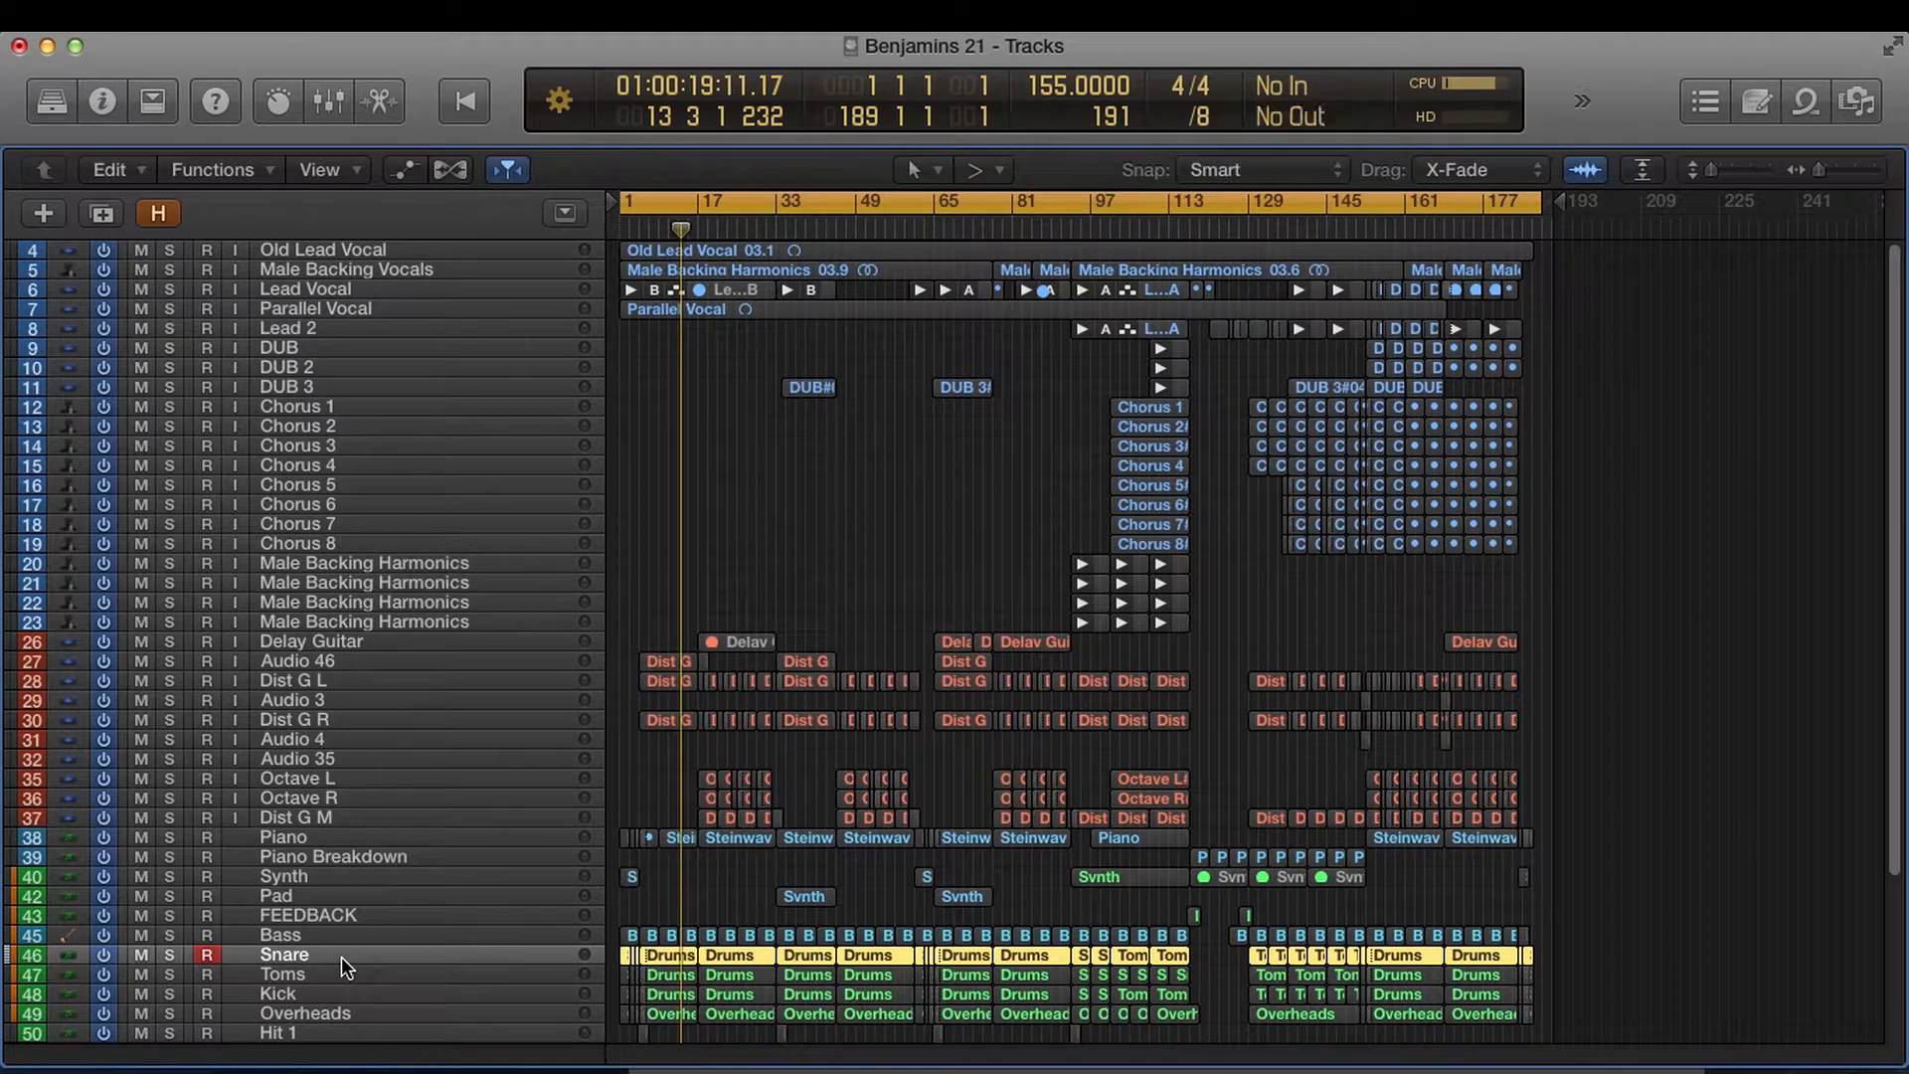
key(super+d)
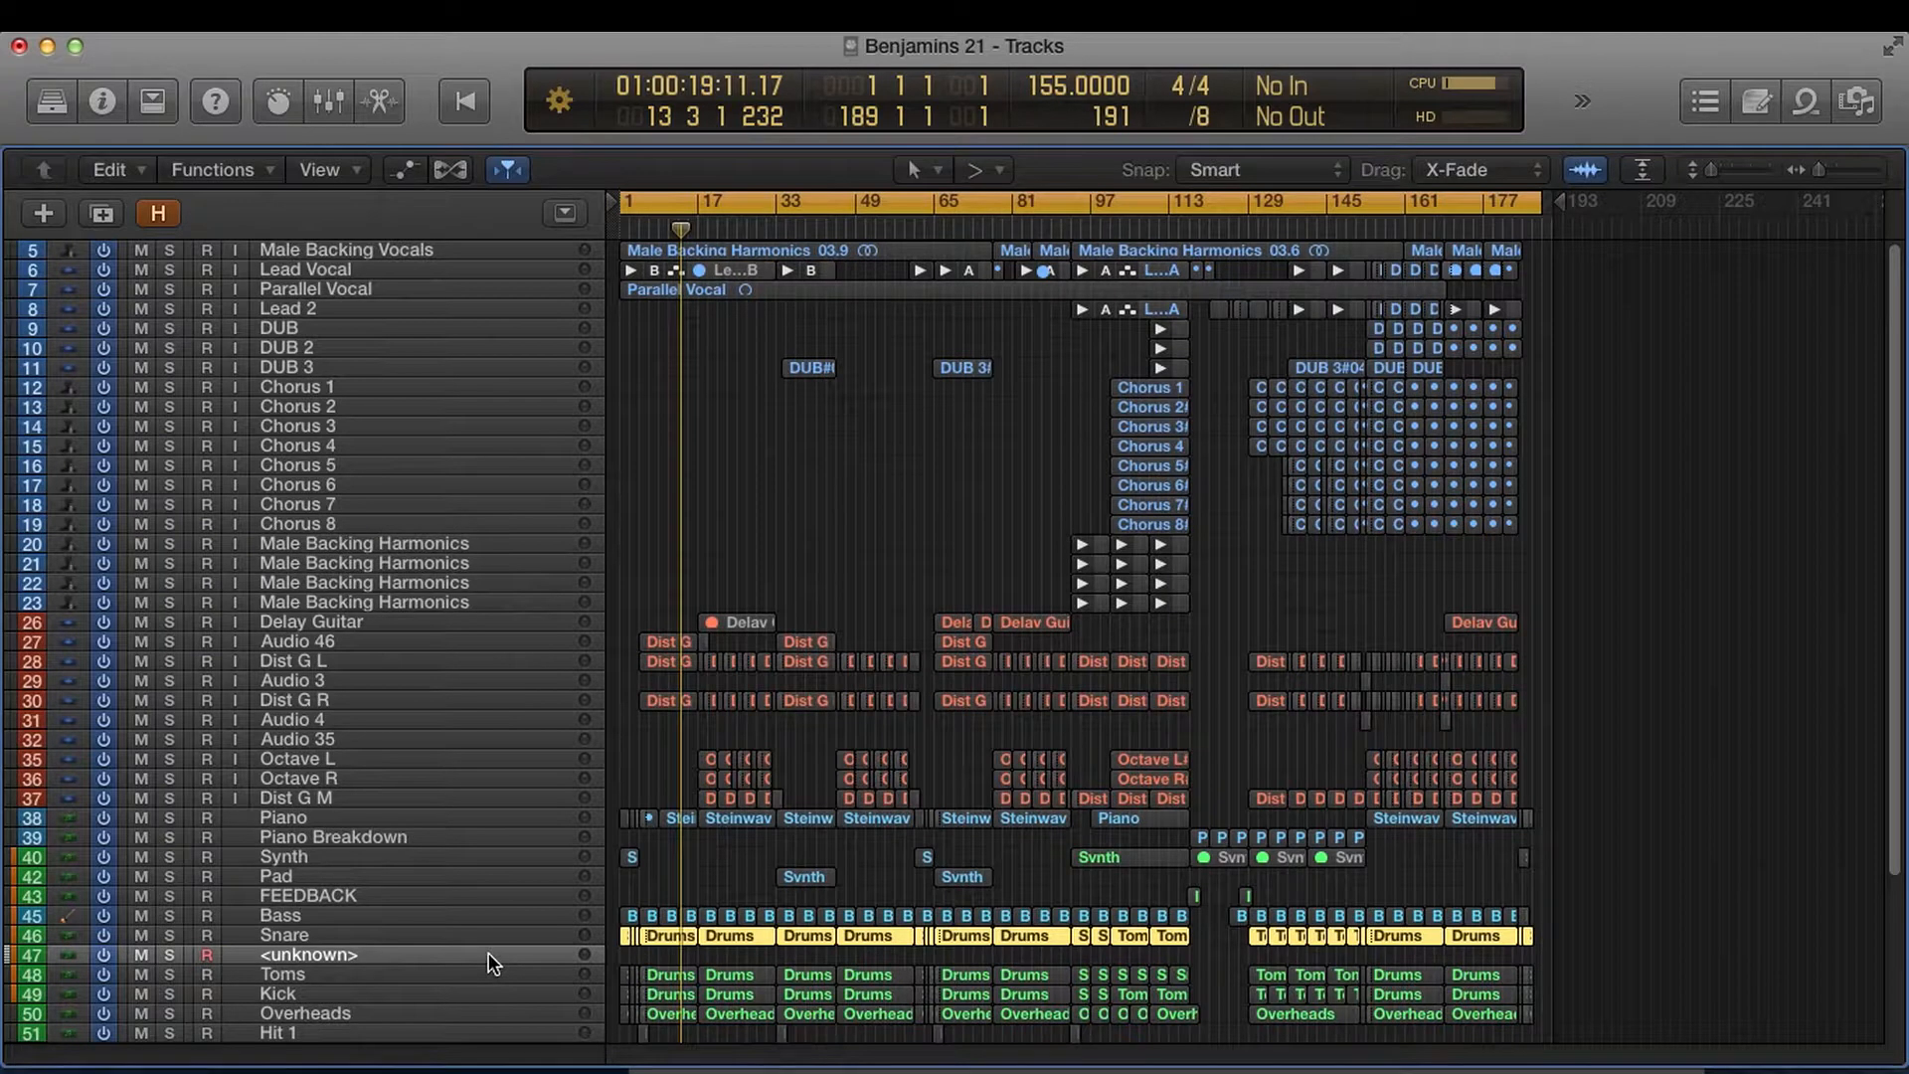
double_click(383, 953)
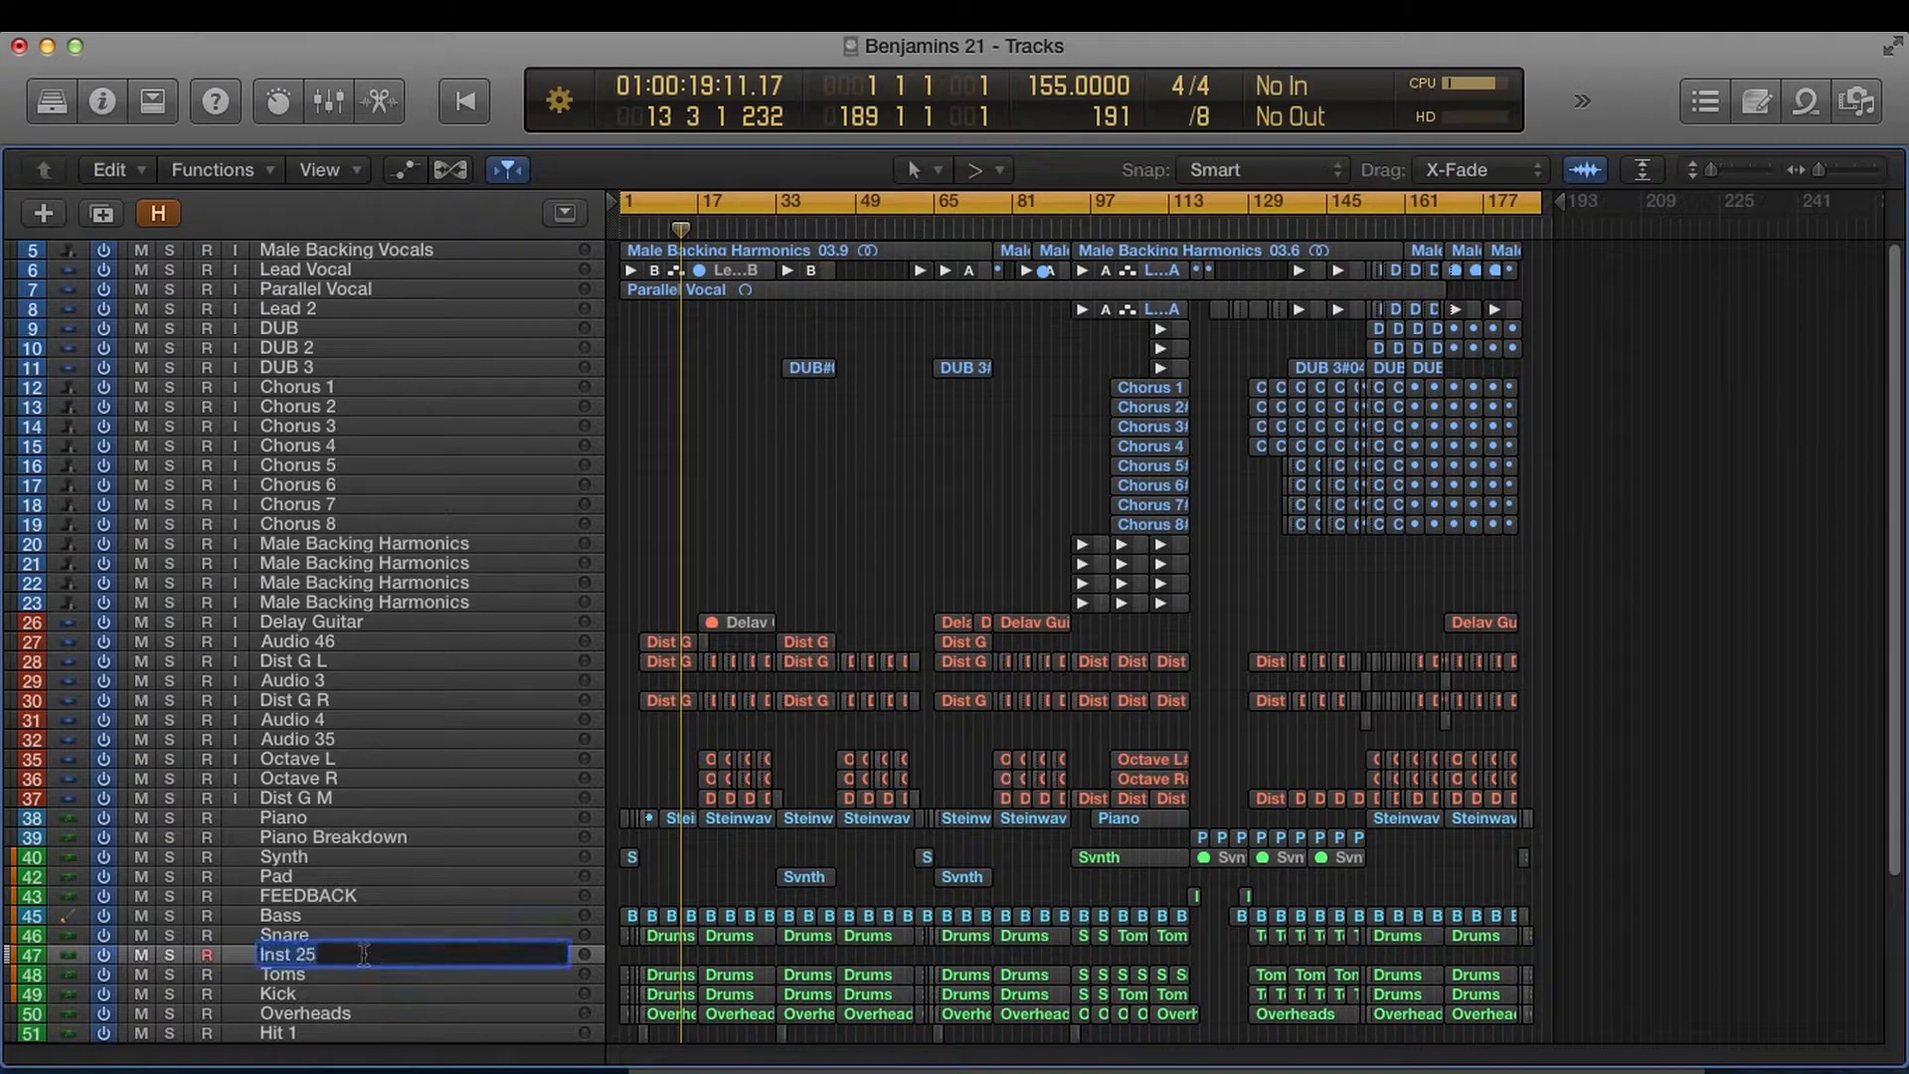
text(Drums )
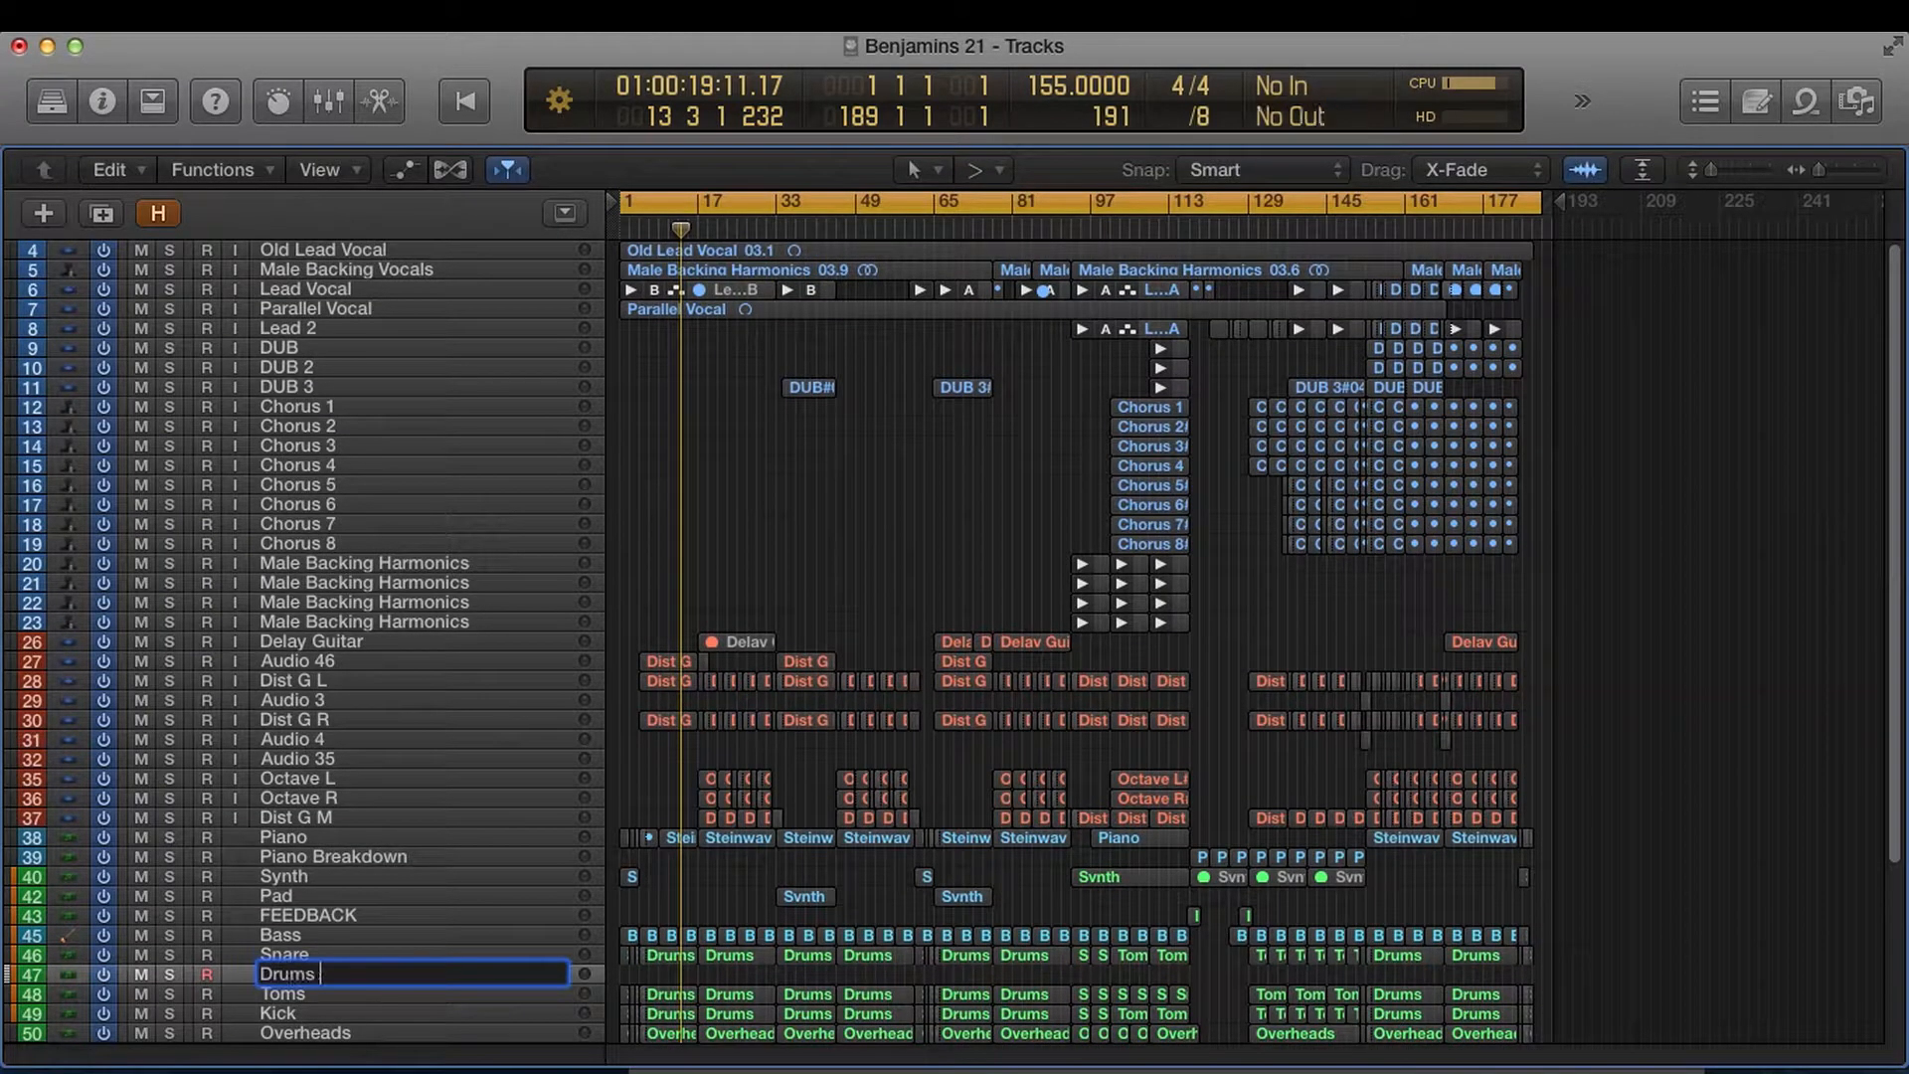
text(Record)
key(Return)
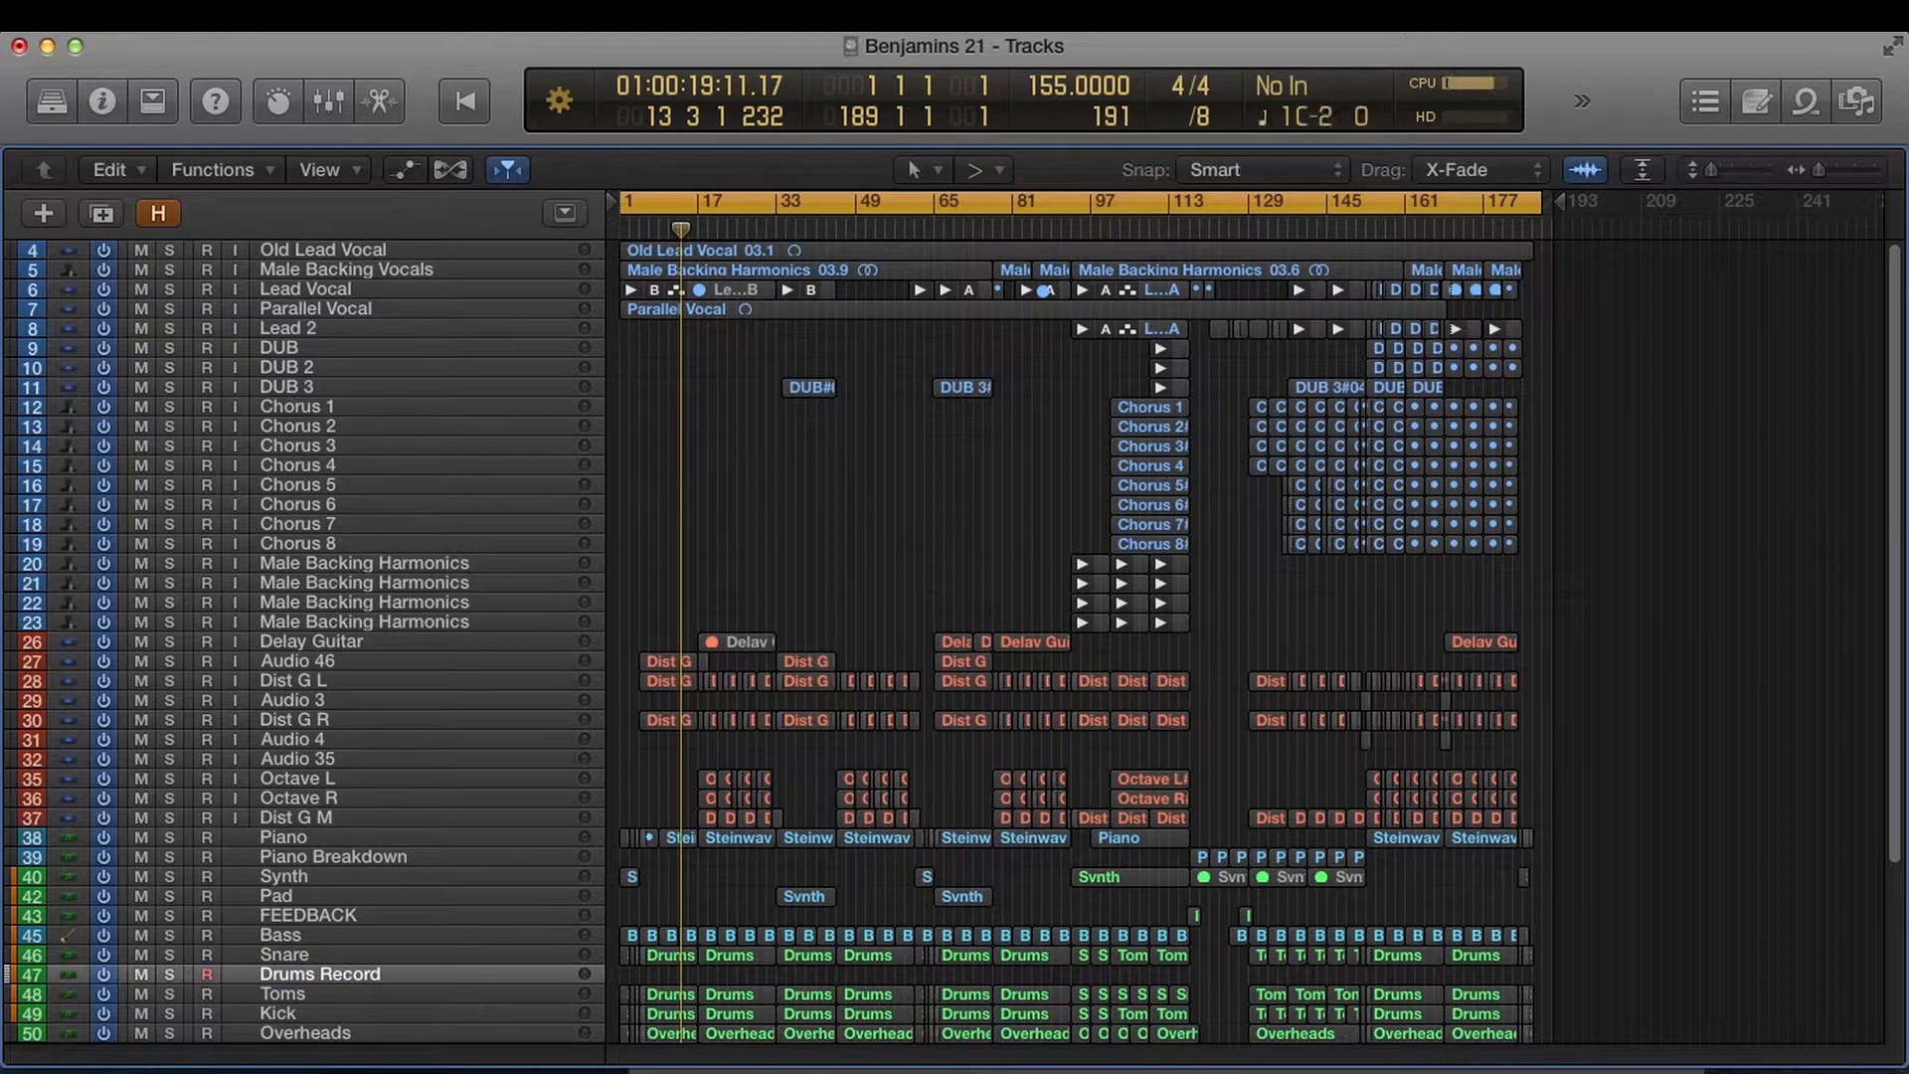
Step: Move the Drums Record track directly above the Snare track and select it so it is record-enabled
click(384, 954)
drag(389, 972, 589, 953)
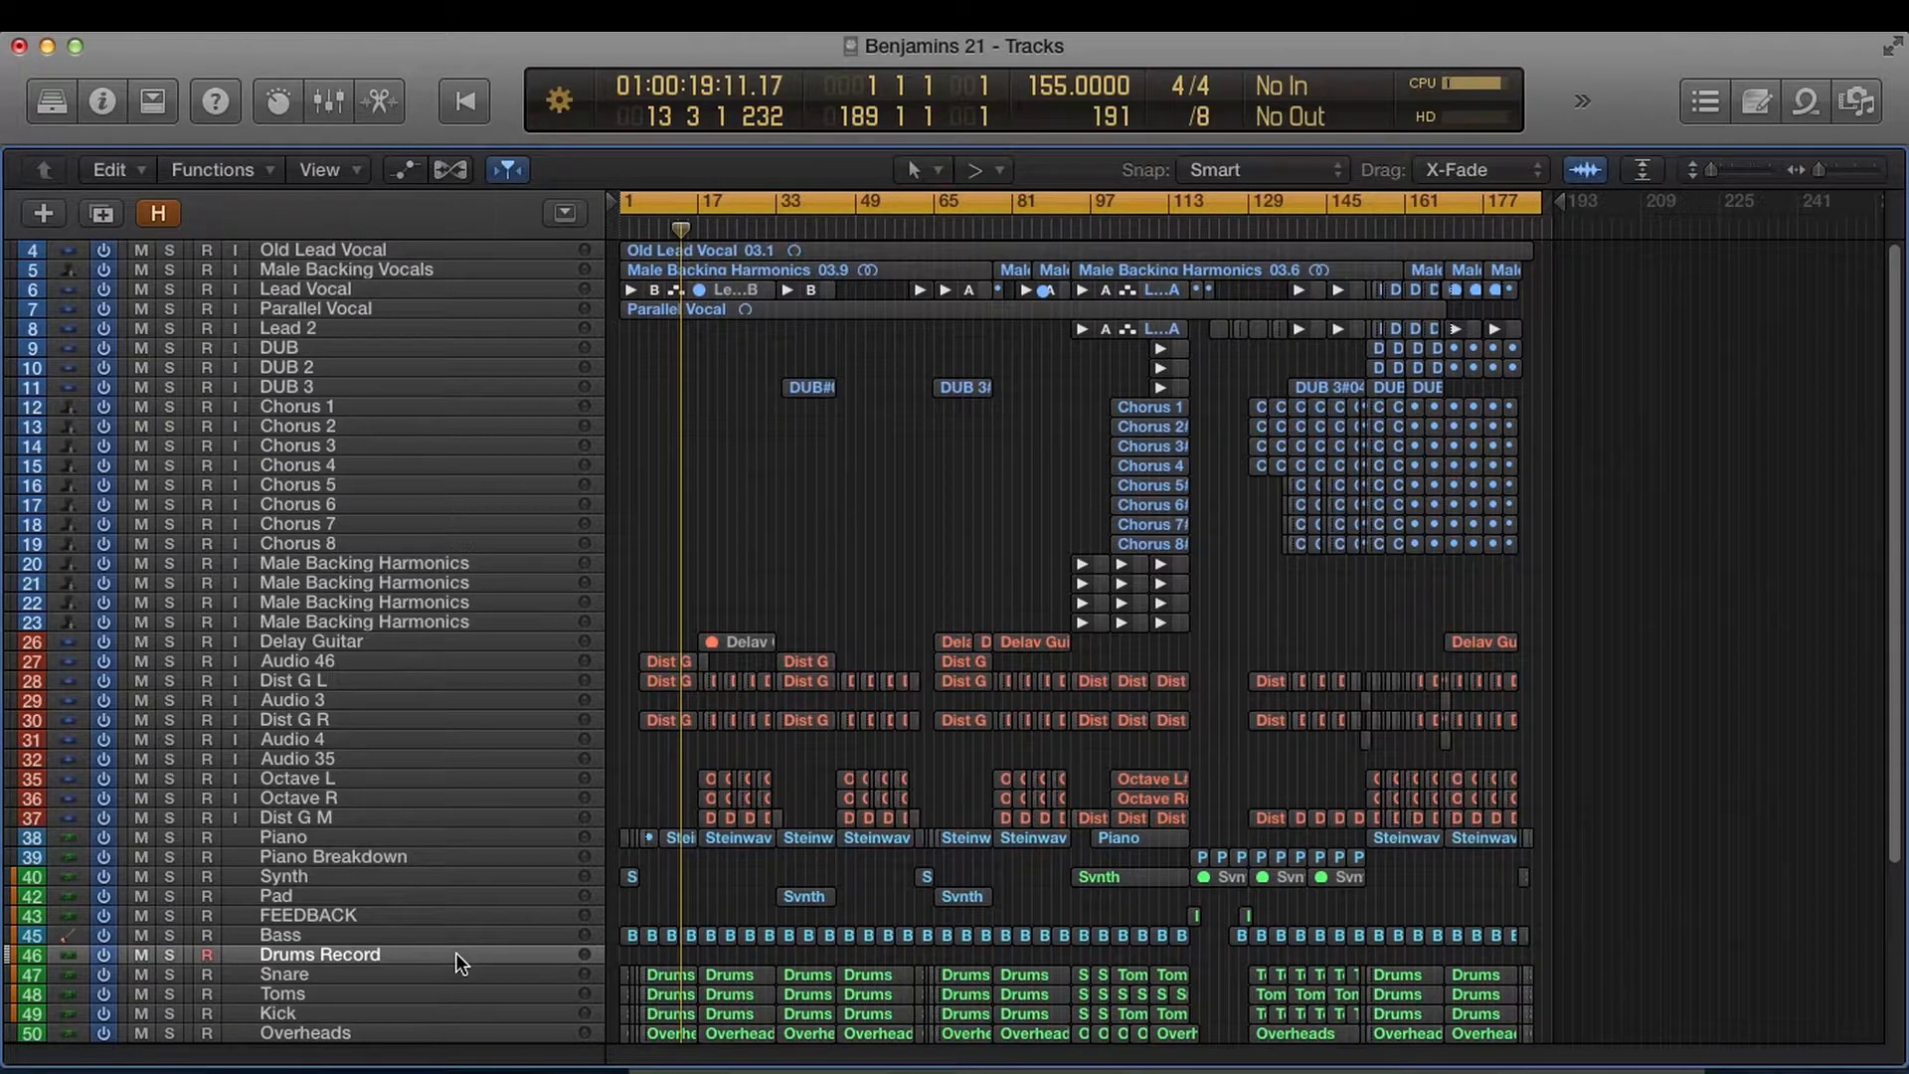
key(Up)
key(Down)
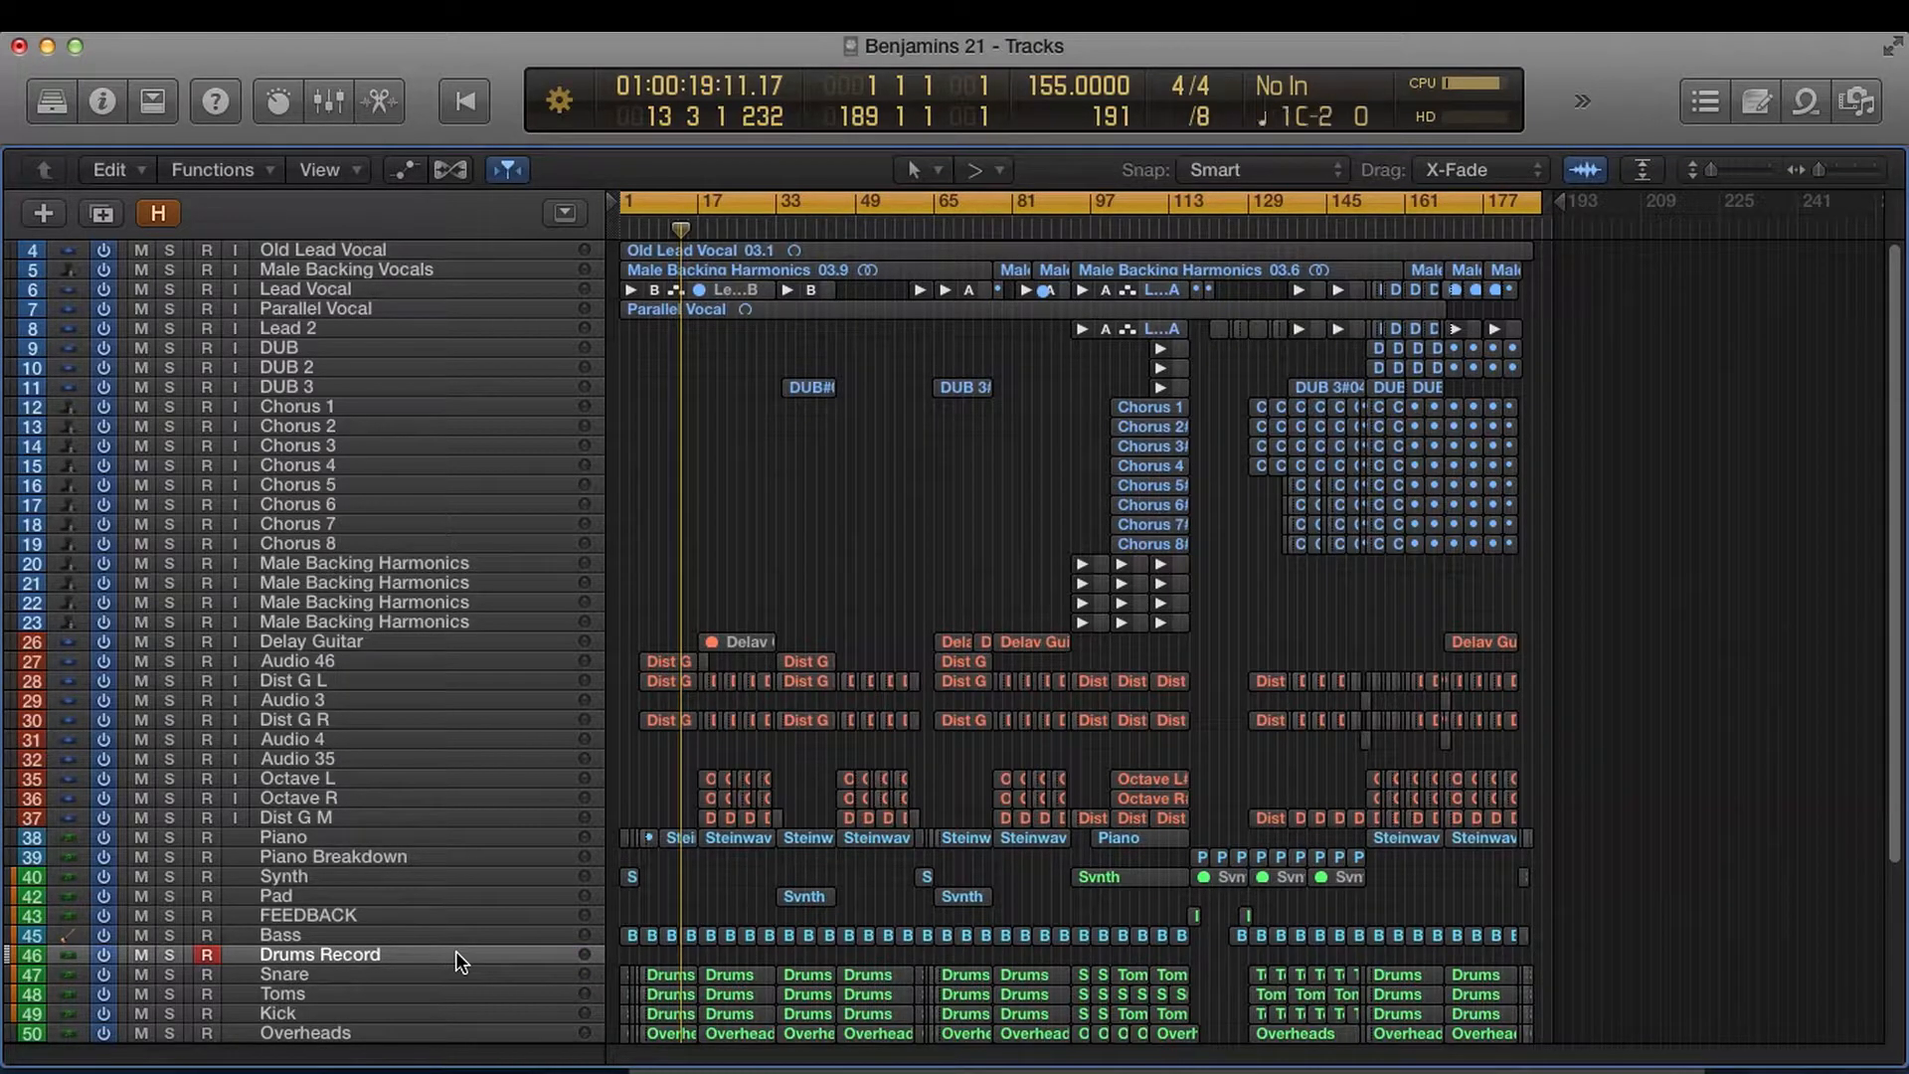
Step: Select the Snare and Kick tracks together and play their soloed regions from the beginning
scroll(444, 981, down, 3)
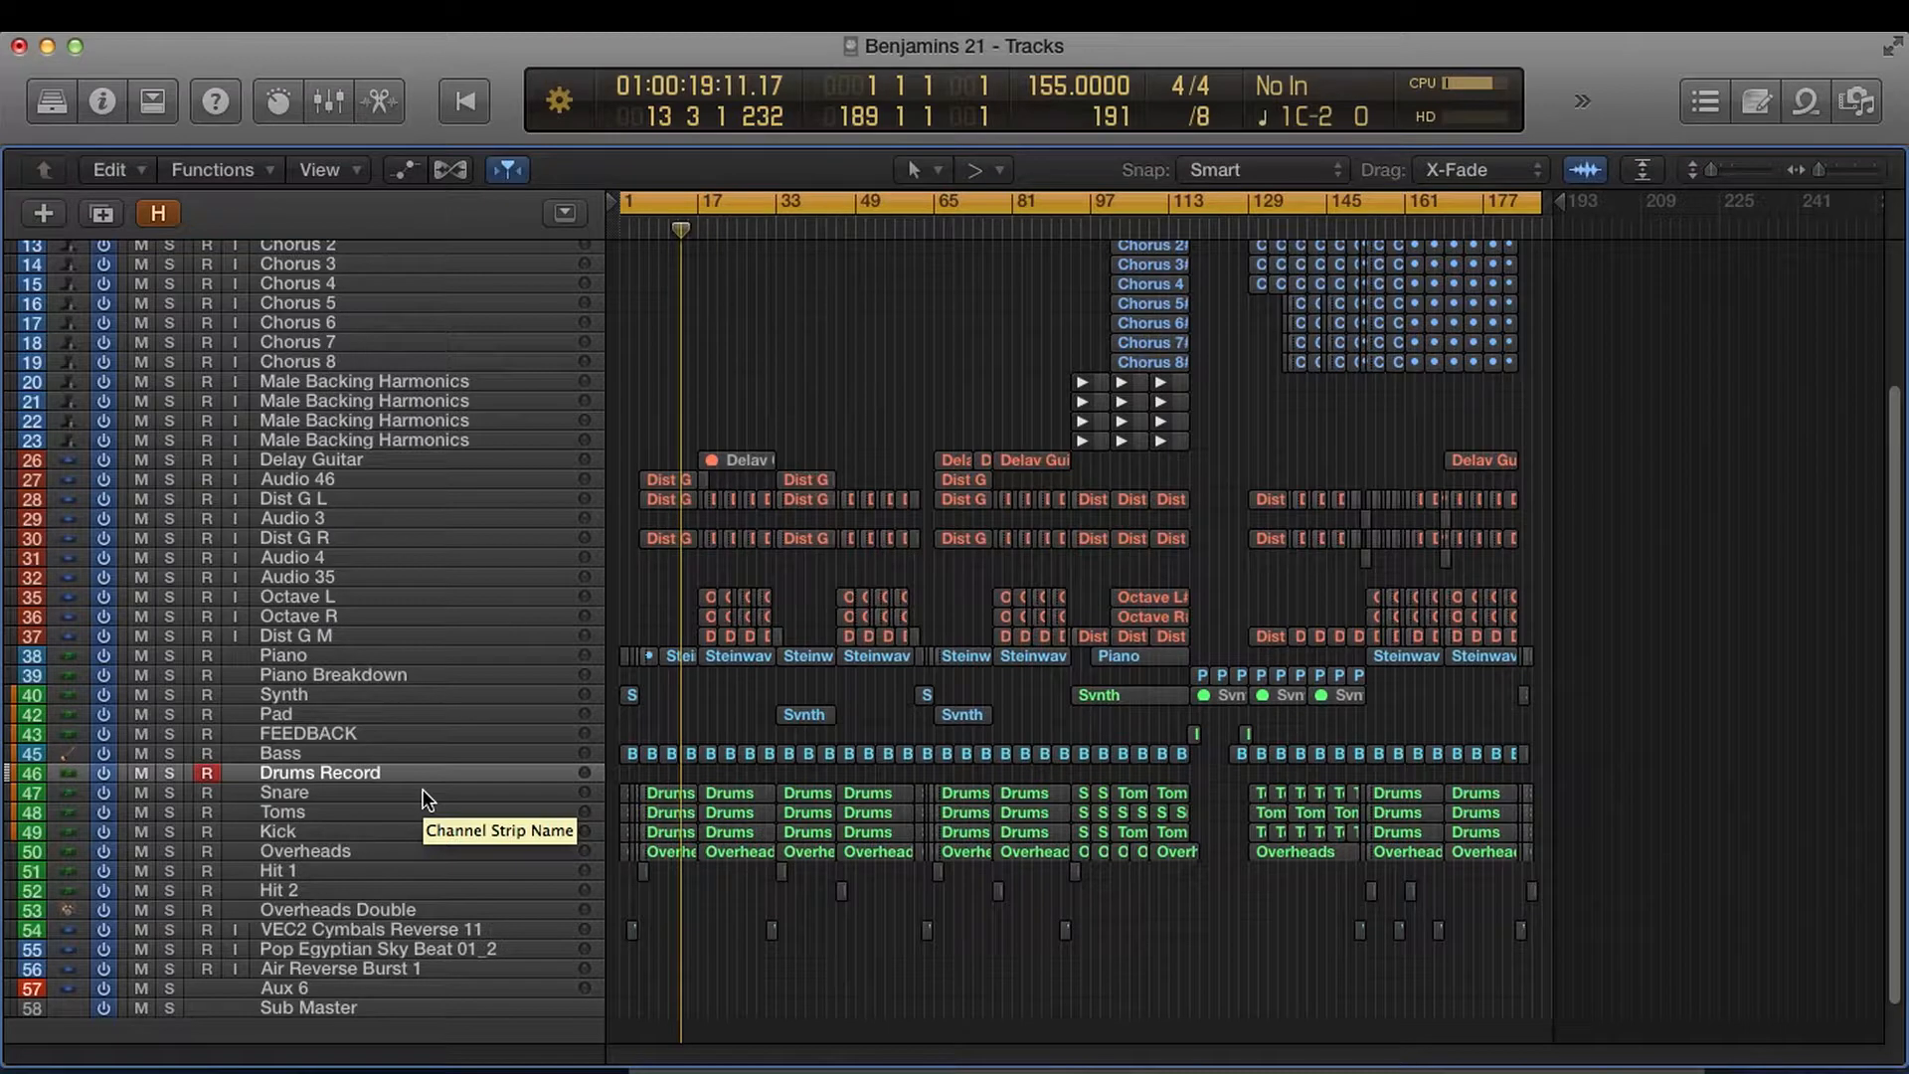
click(503, 796)
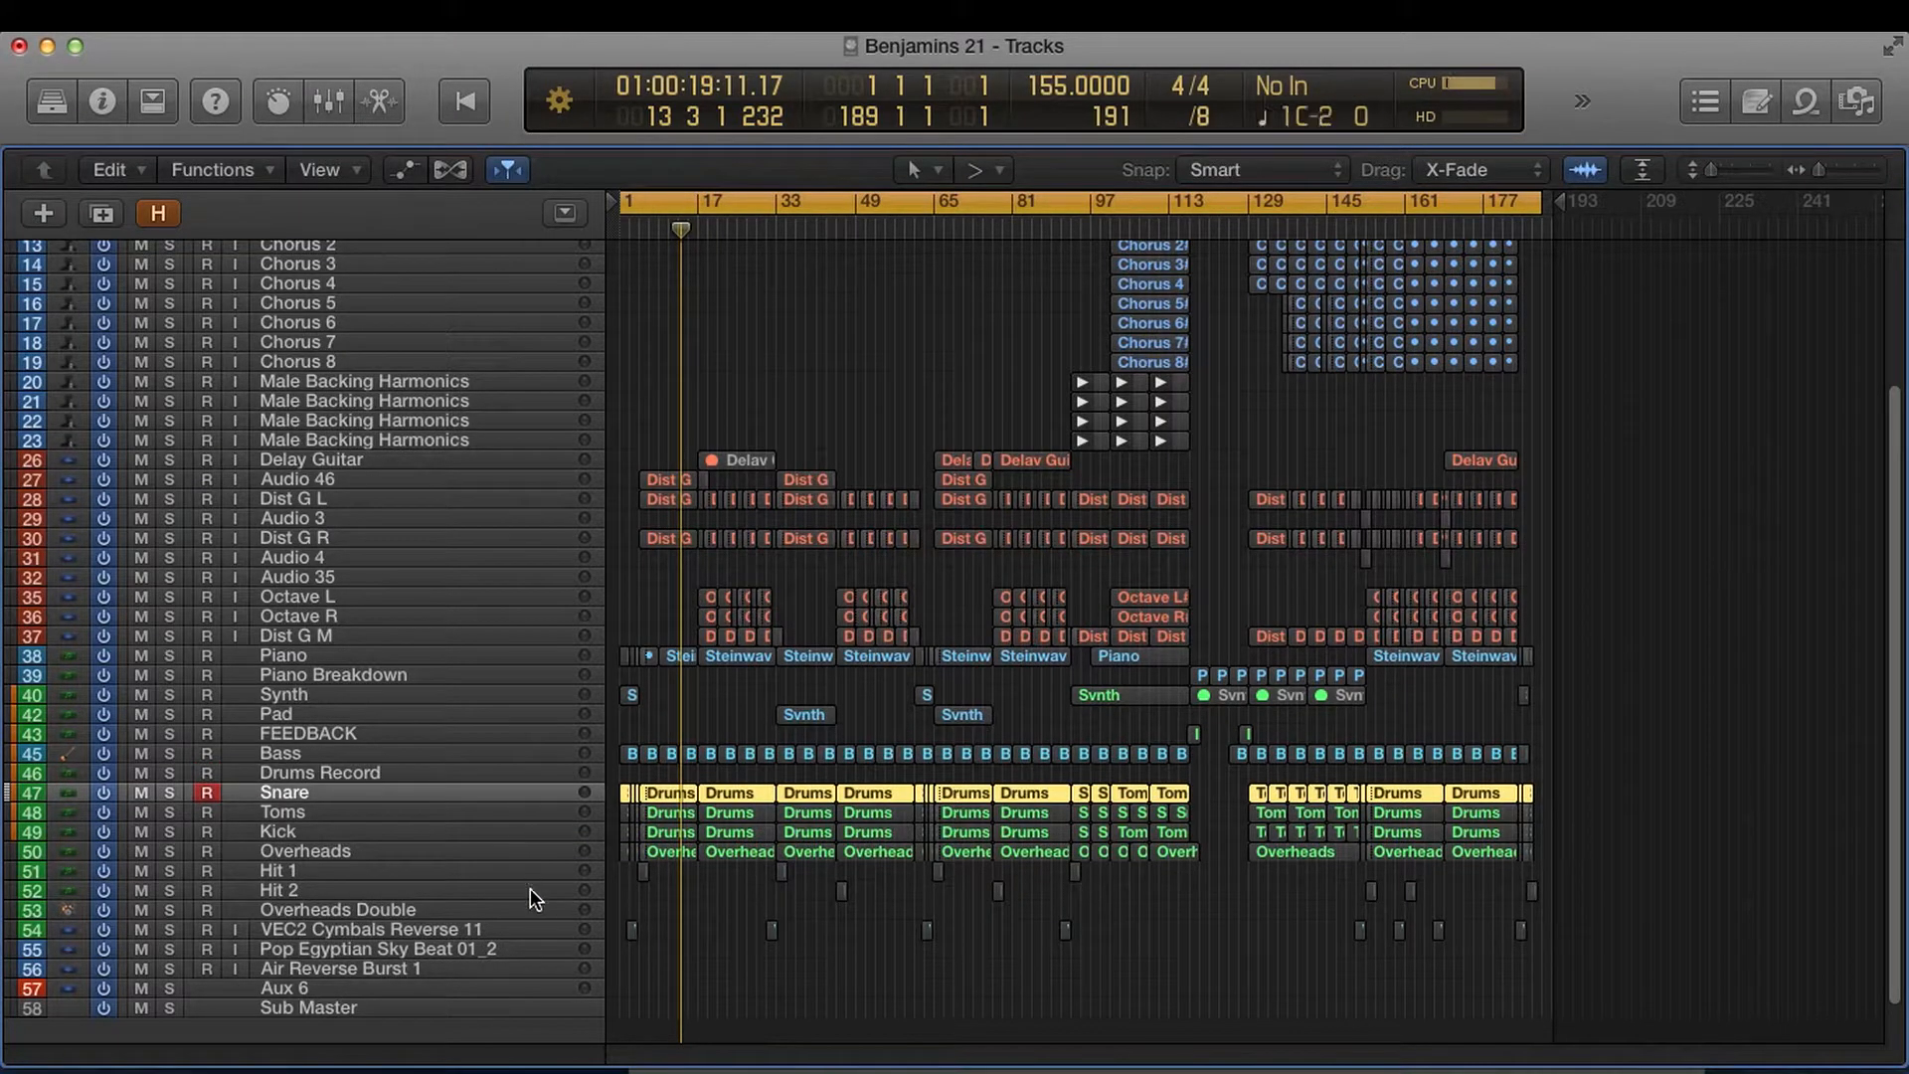
shift+click(471, 833)
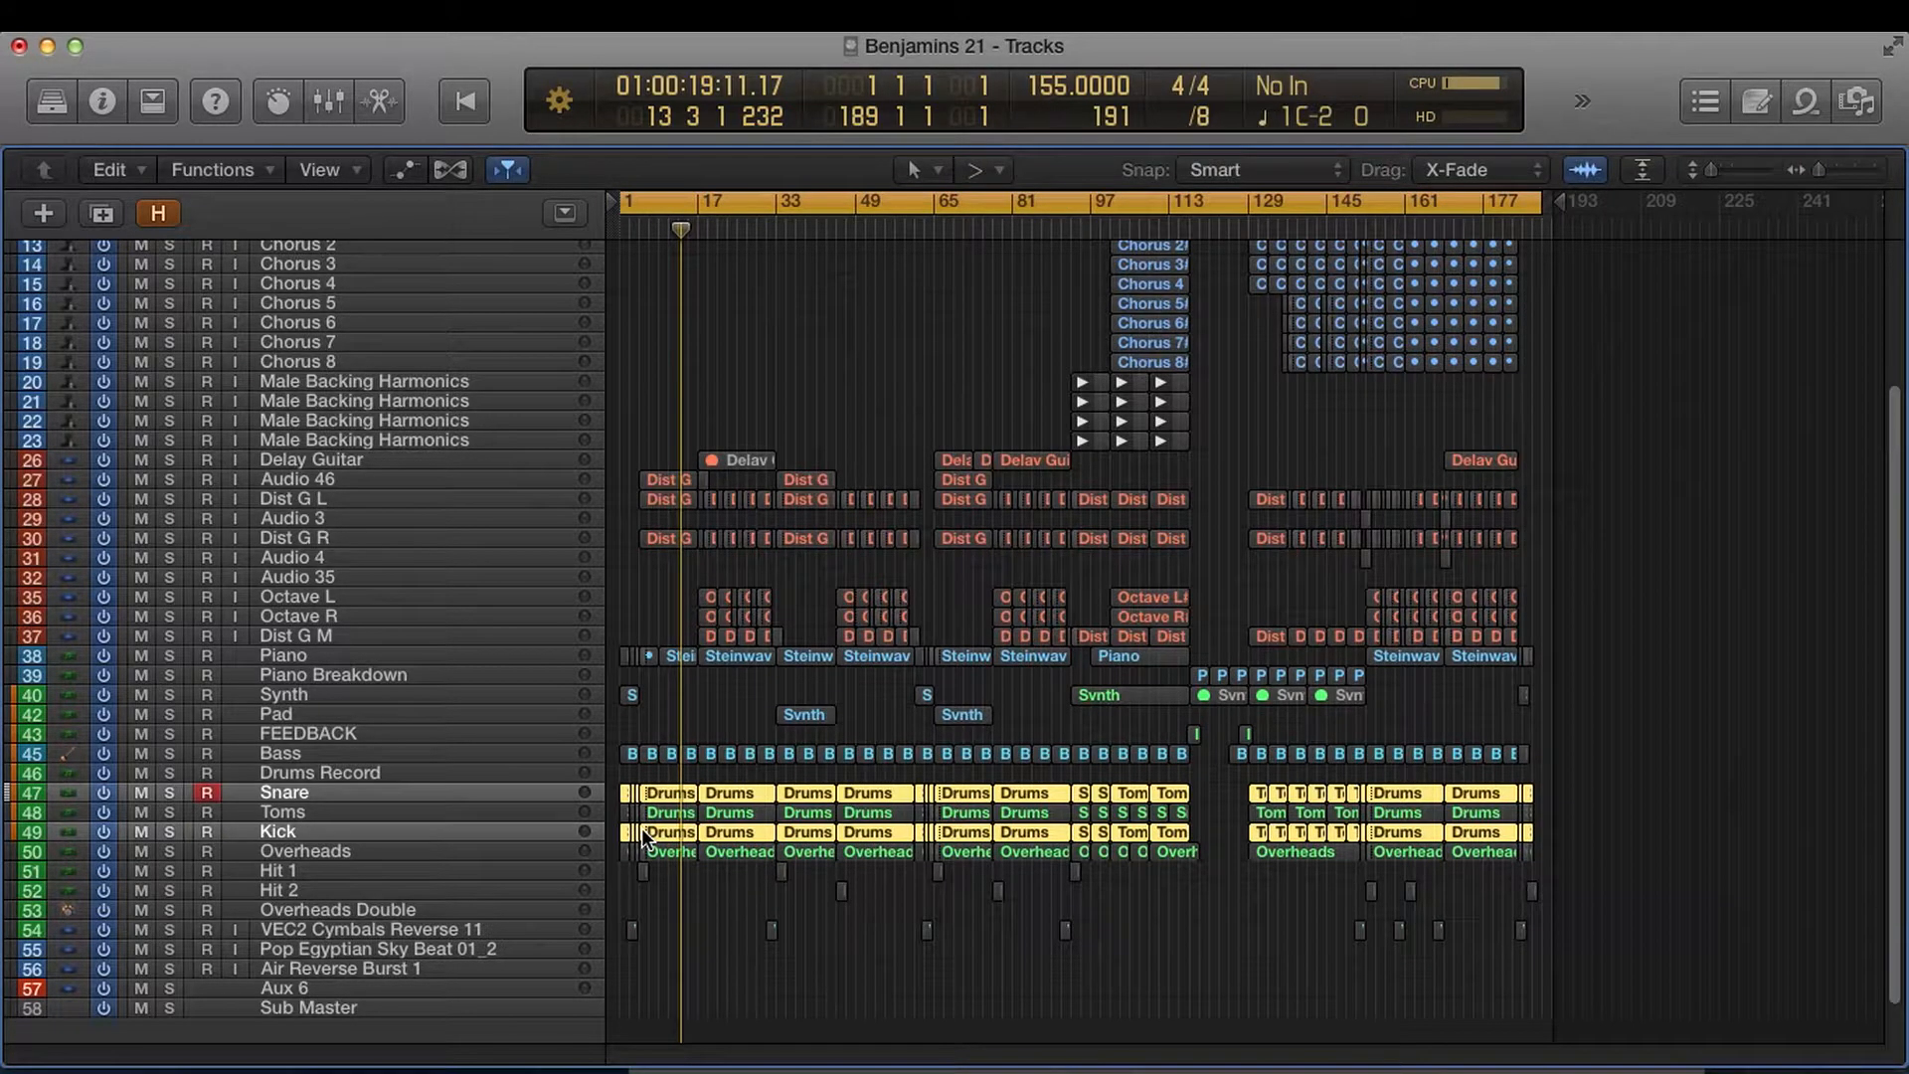
key(Return)
key(space)
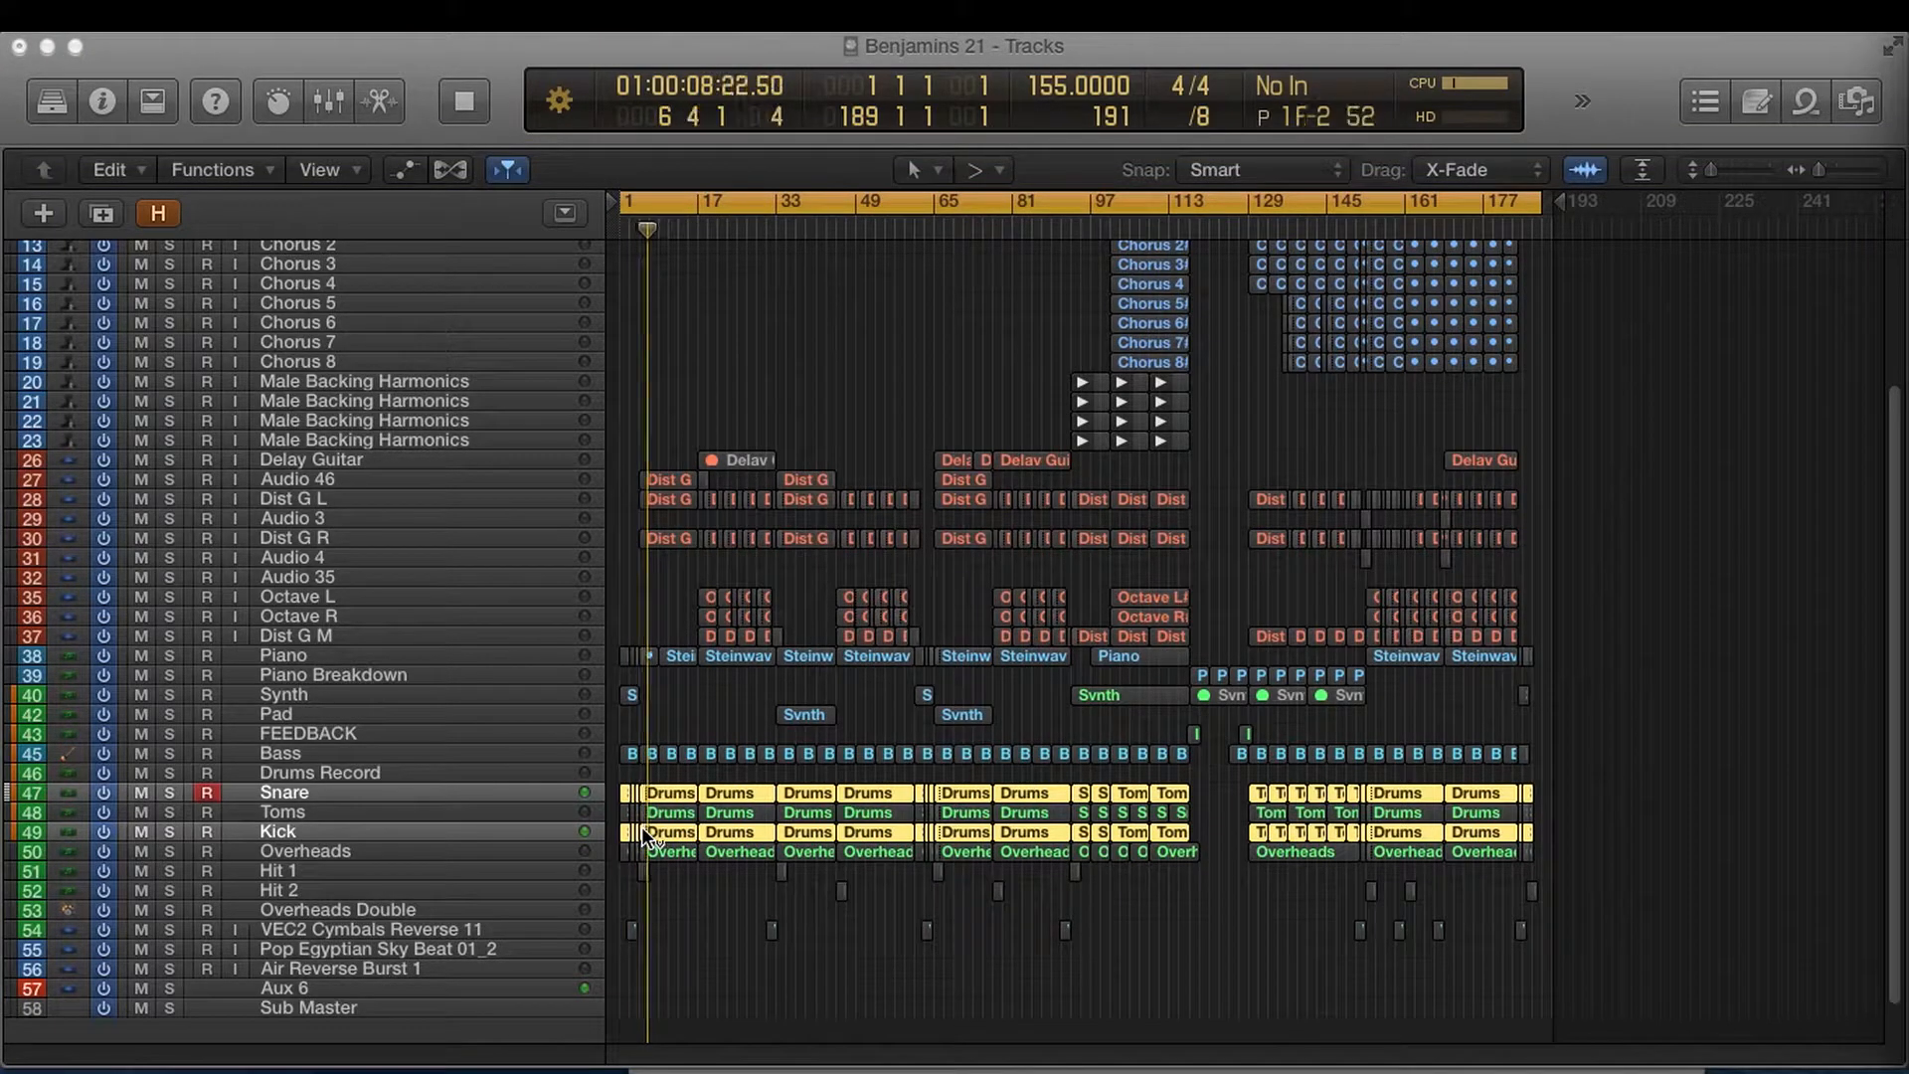
Step: Examine the combined snare and kick notes in the Piano Roll, stop playback near bar 17, and return to the arrangement
double_click(641, 827)
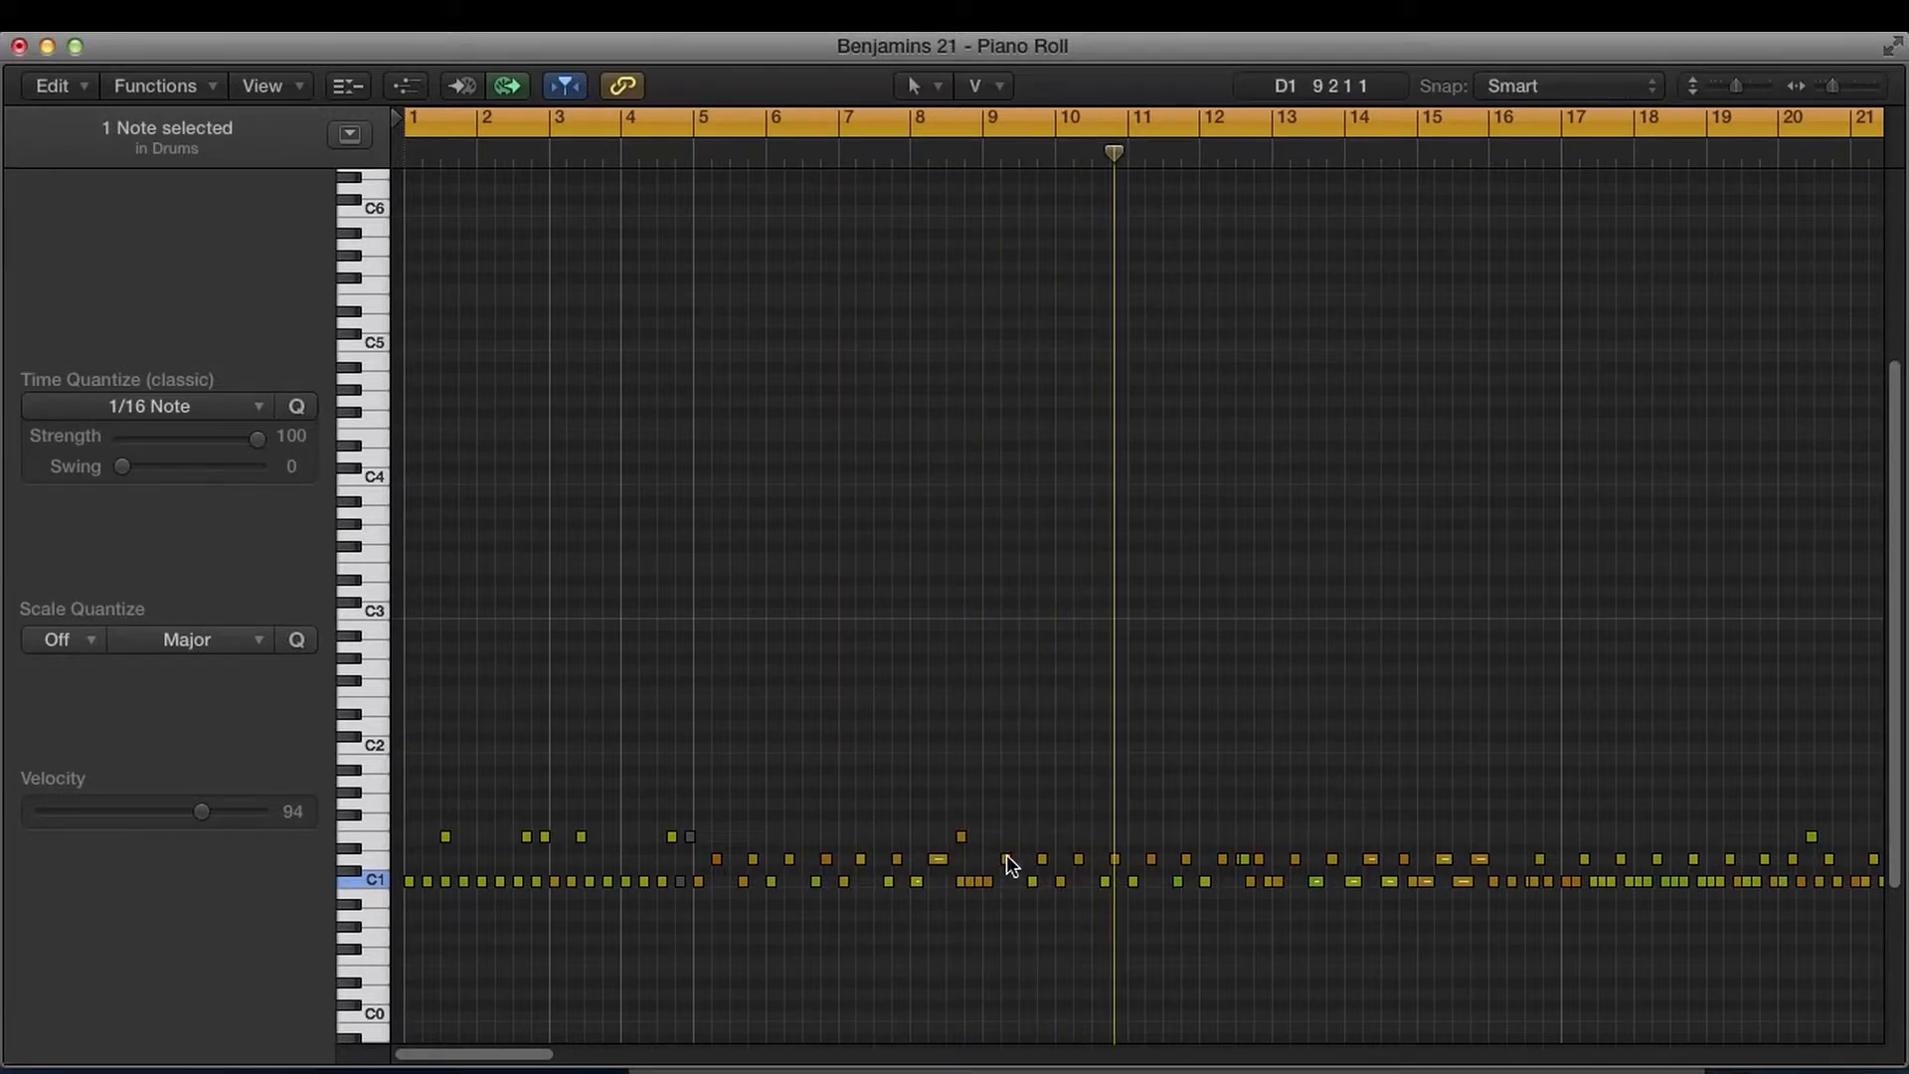
mouse_move(1011, 865)
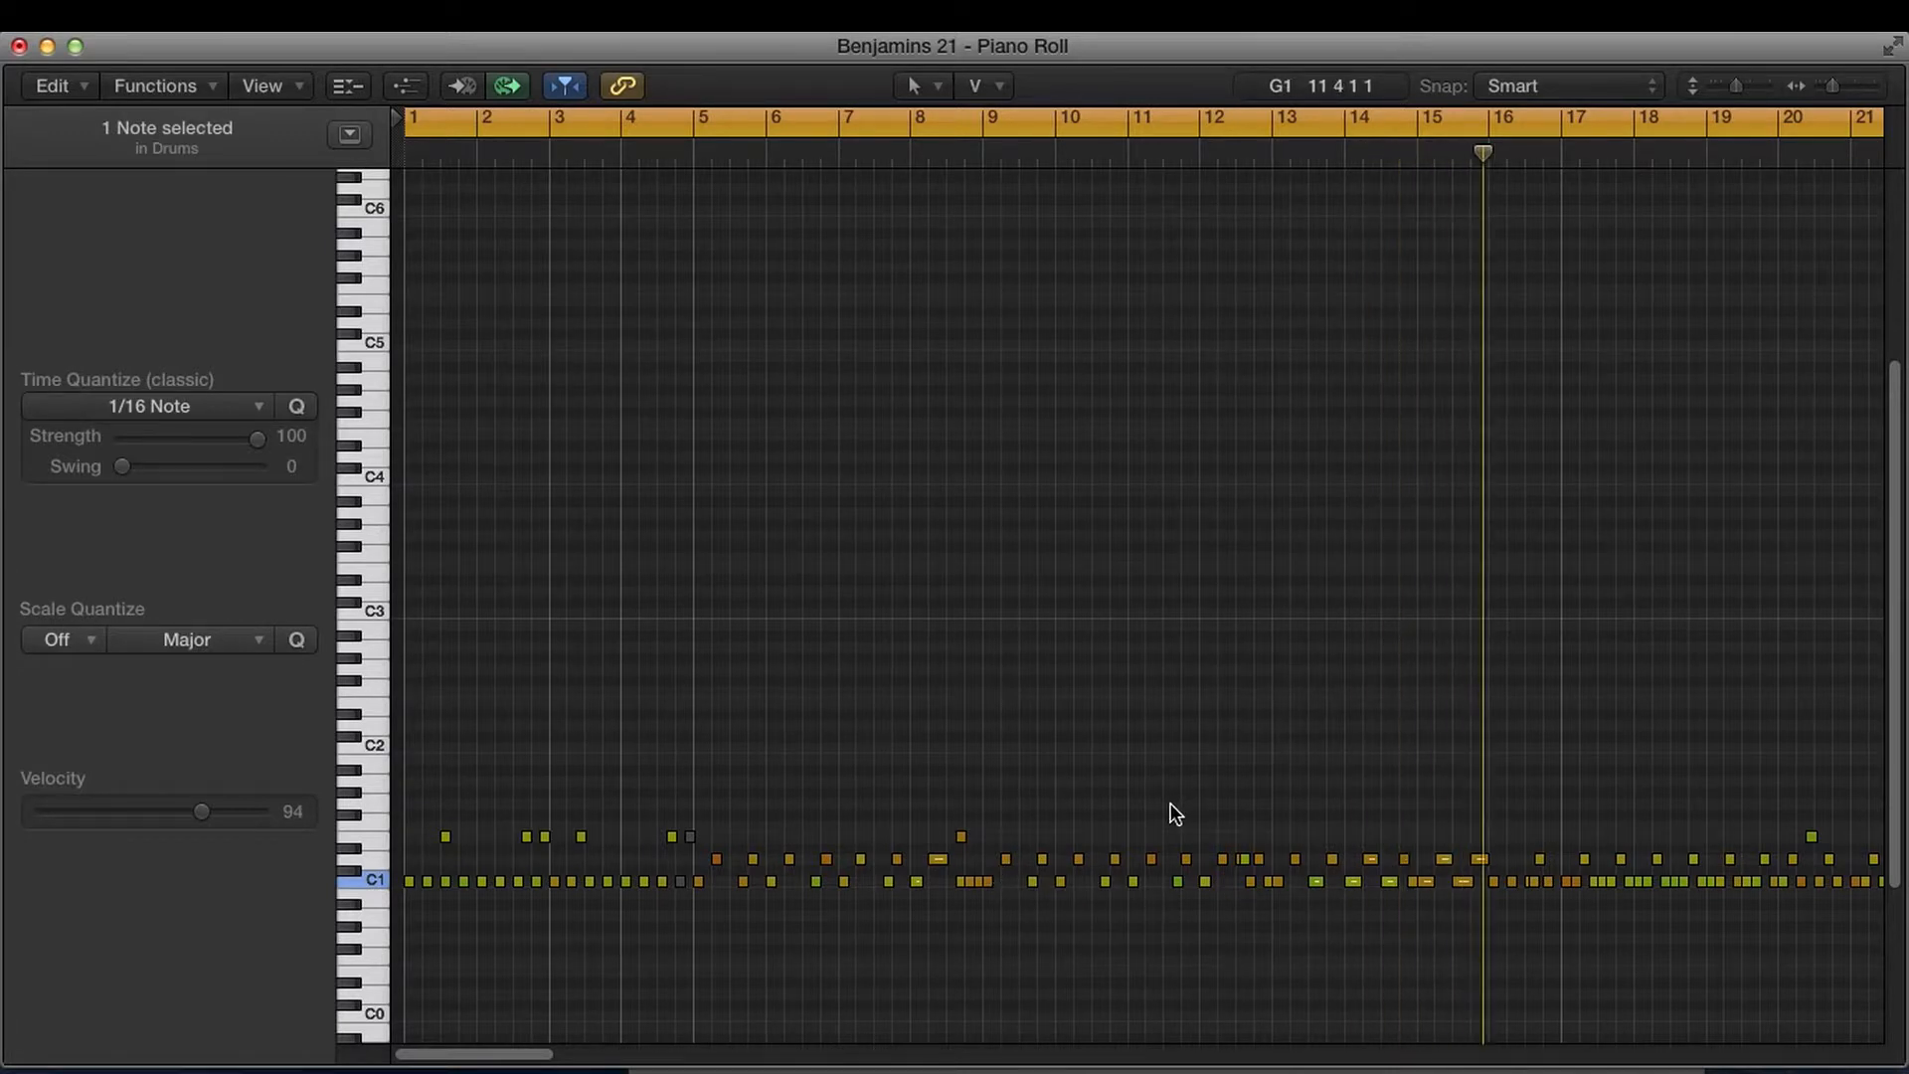
scroll(1176, 813, right, 3)
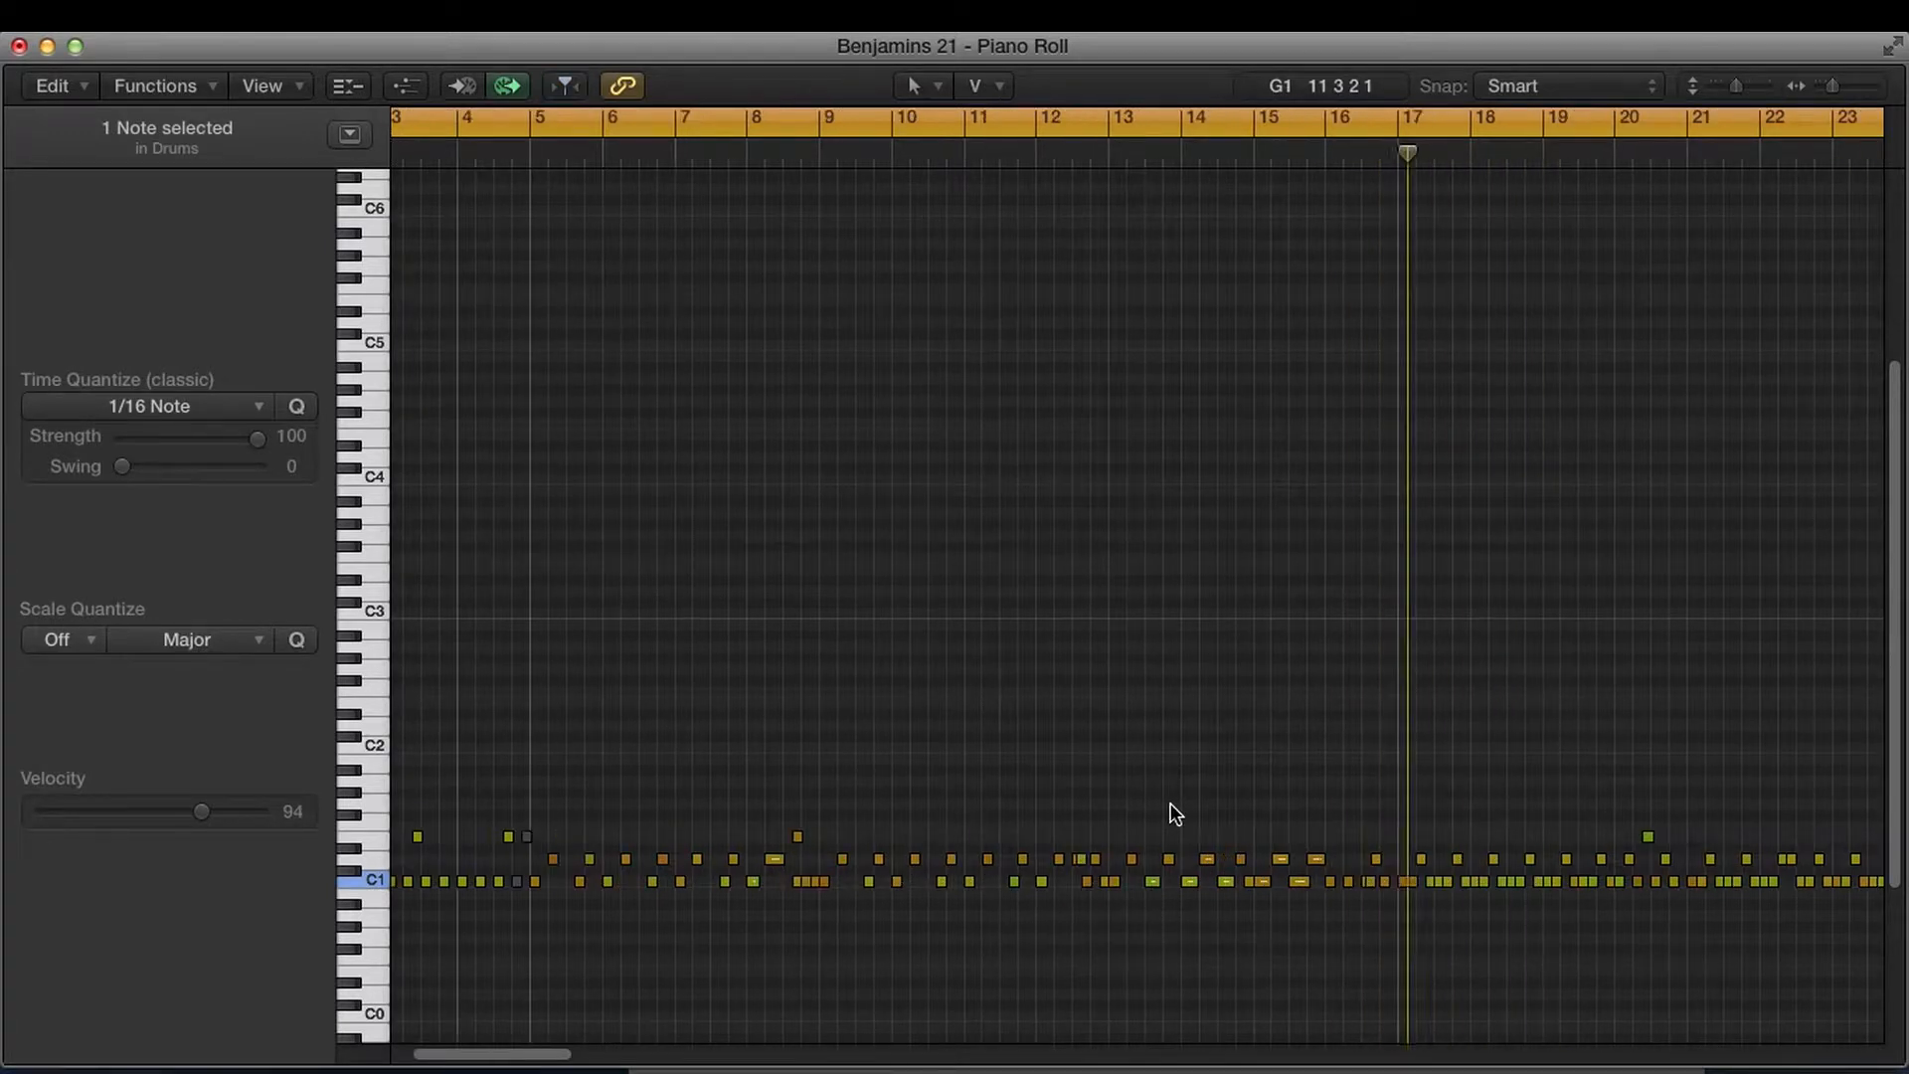
key(space)
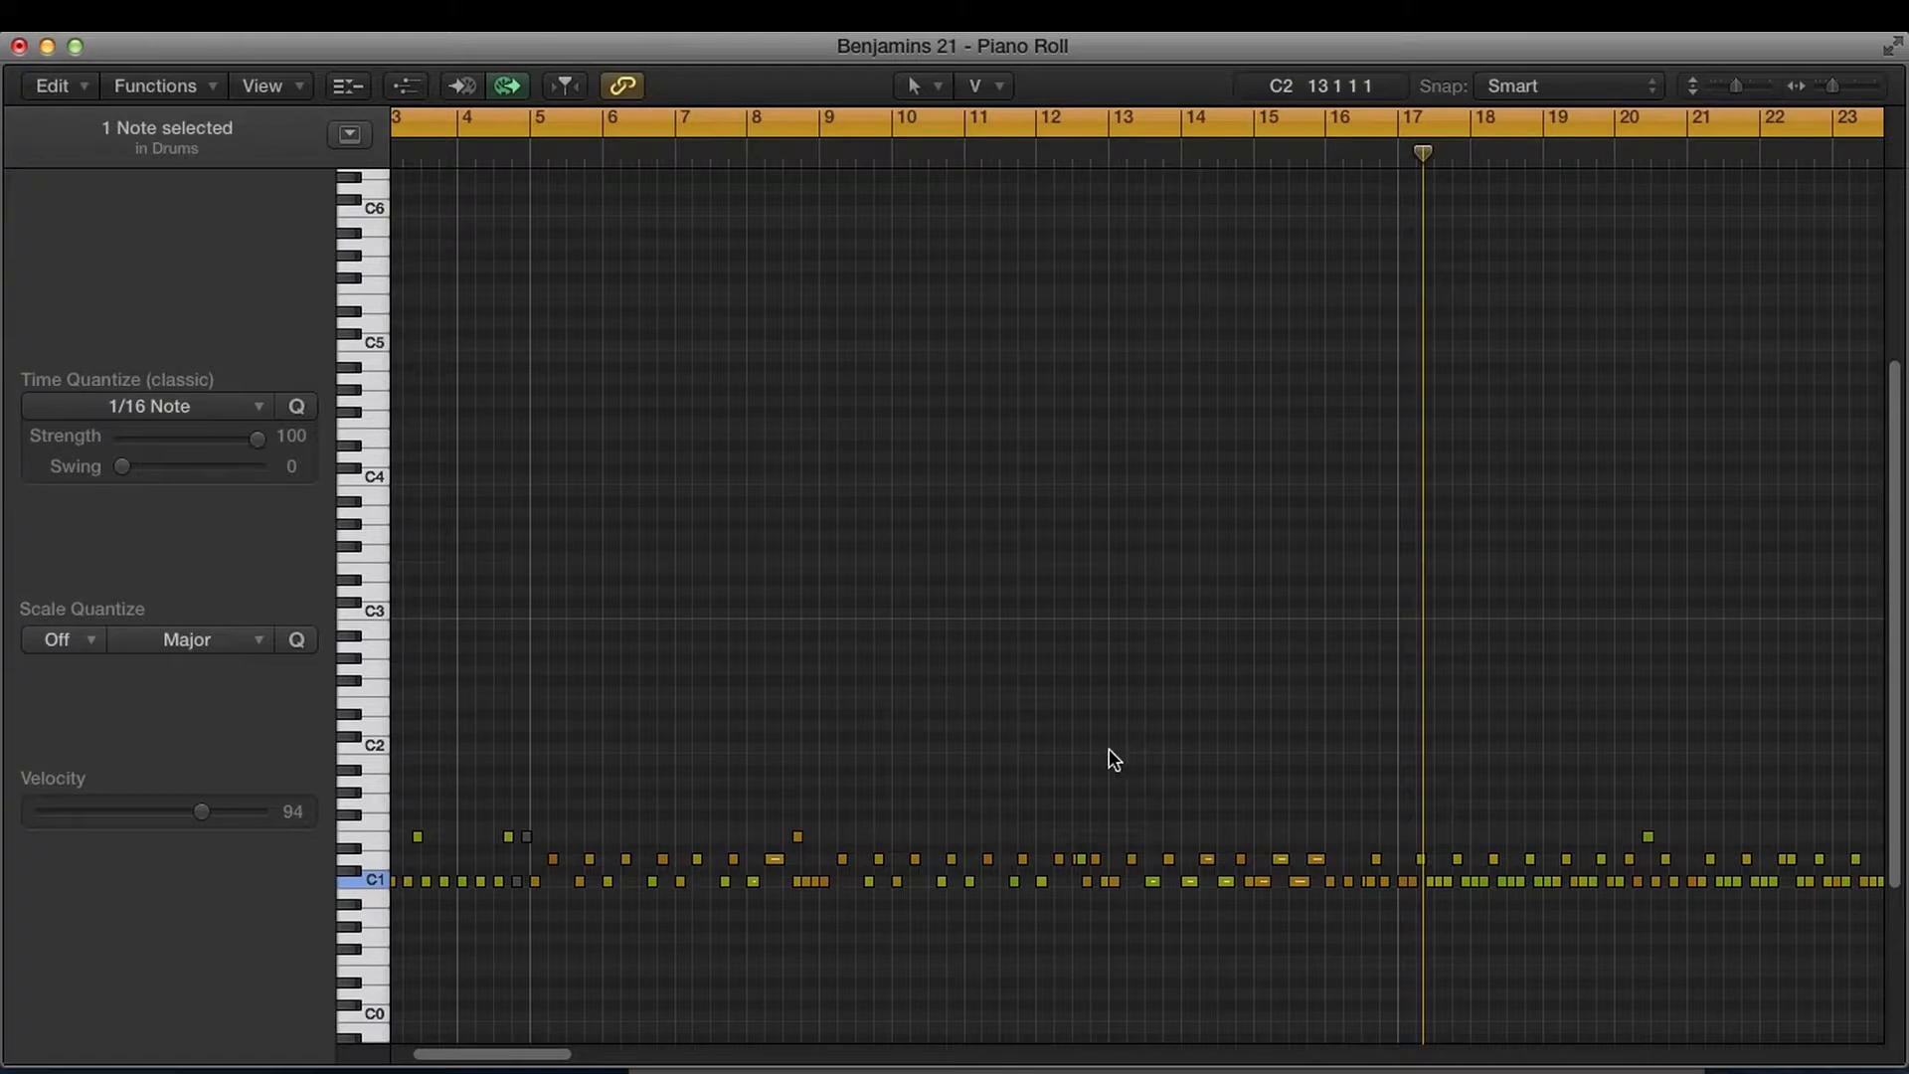
scroll(1108, 750, up, 1)
scroll(1108, 749, up, 5)
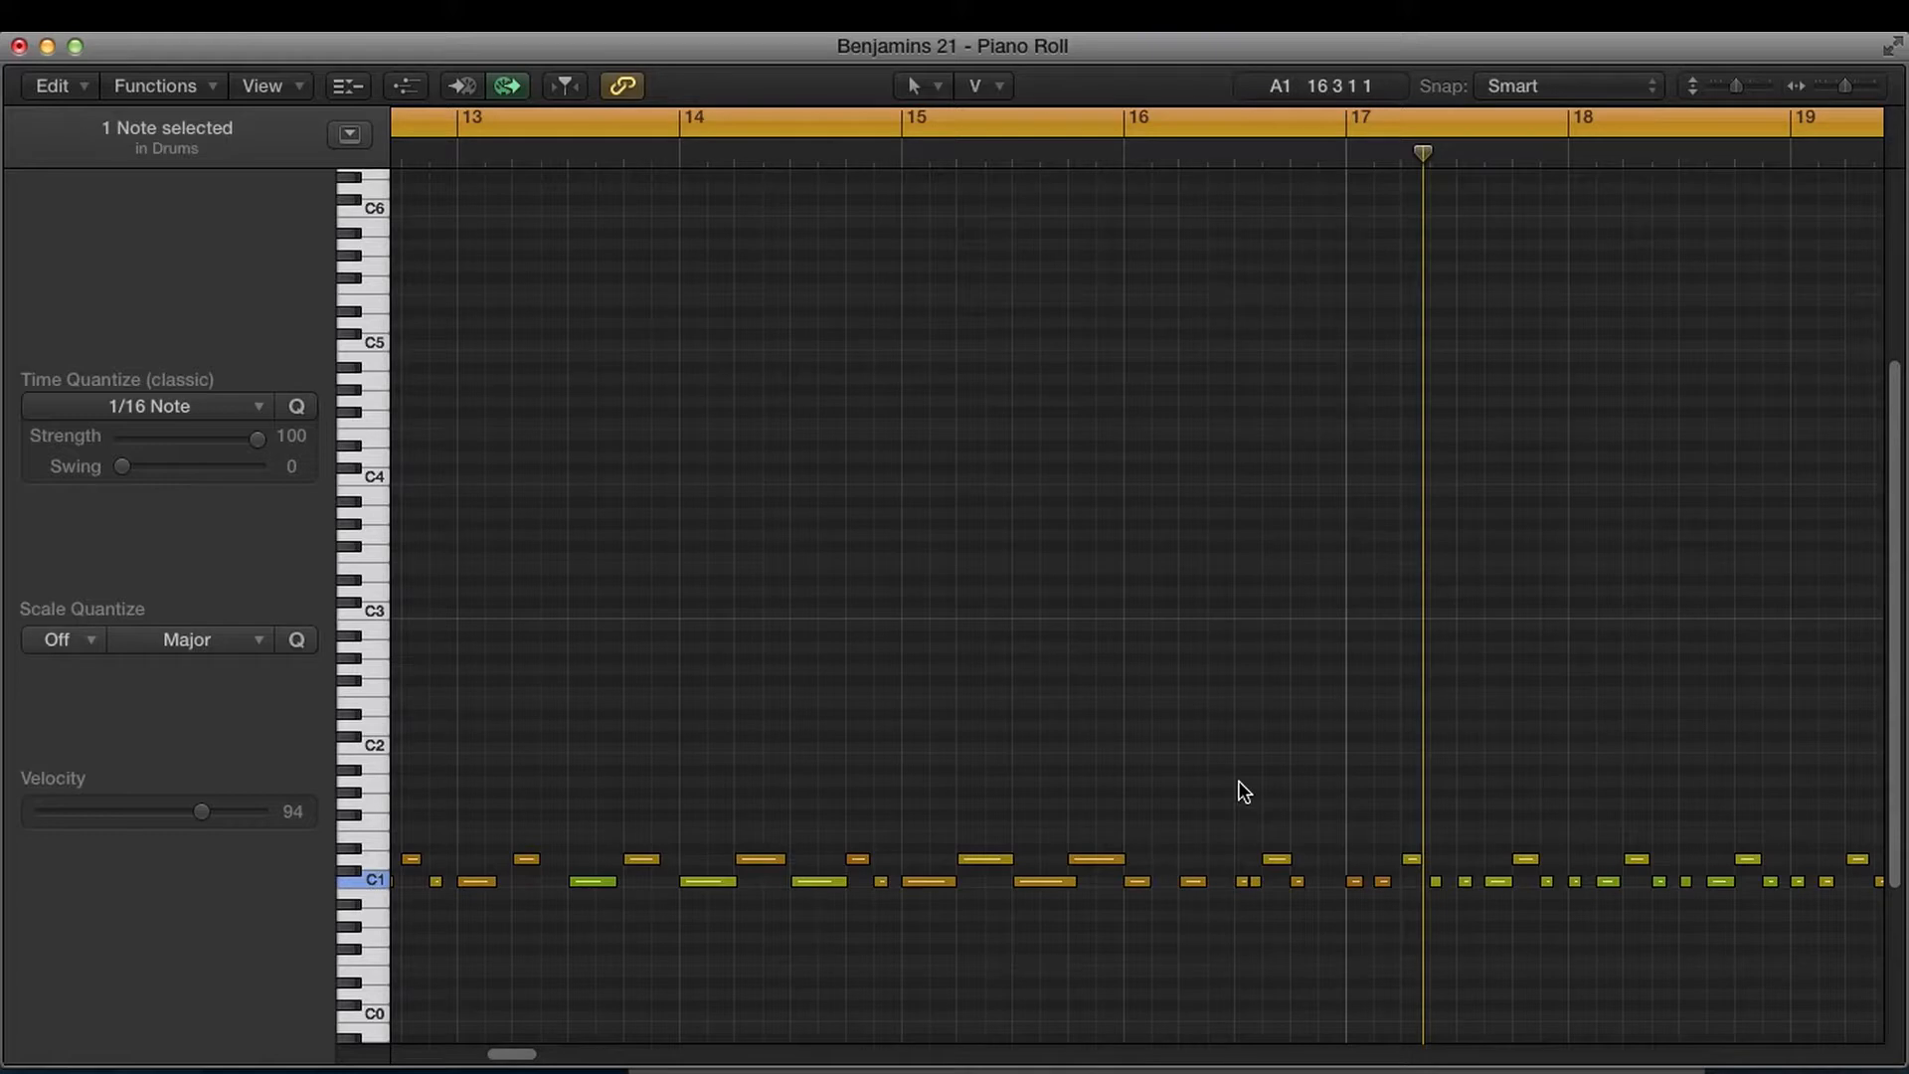
key(1)
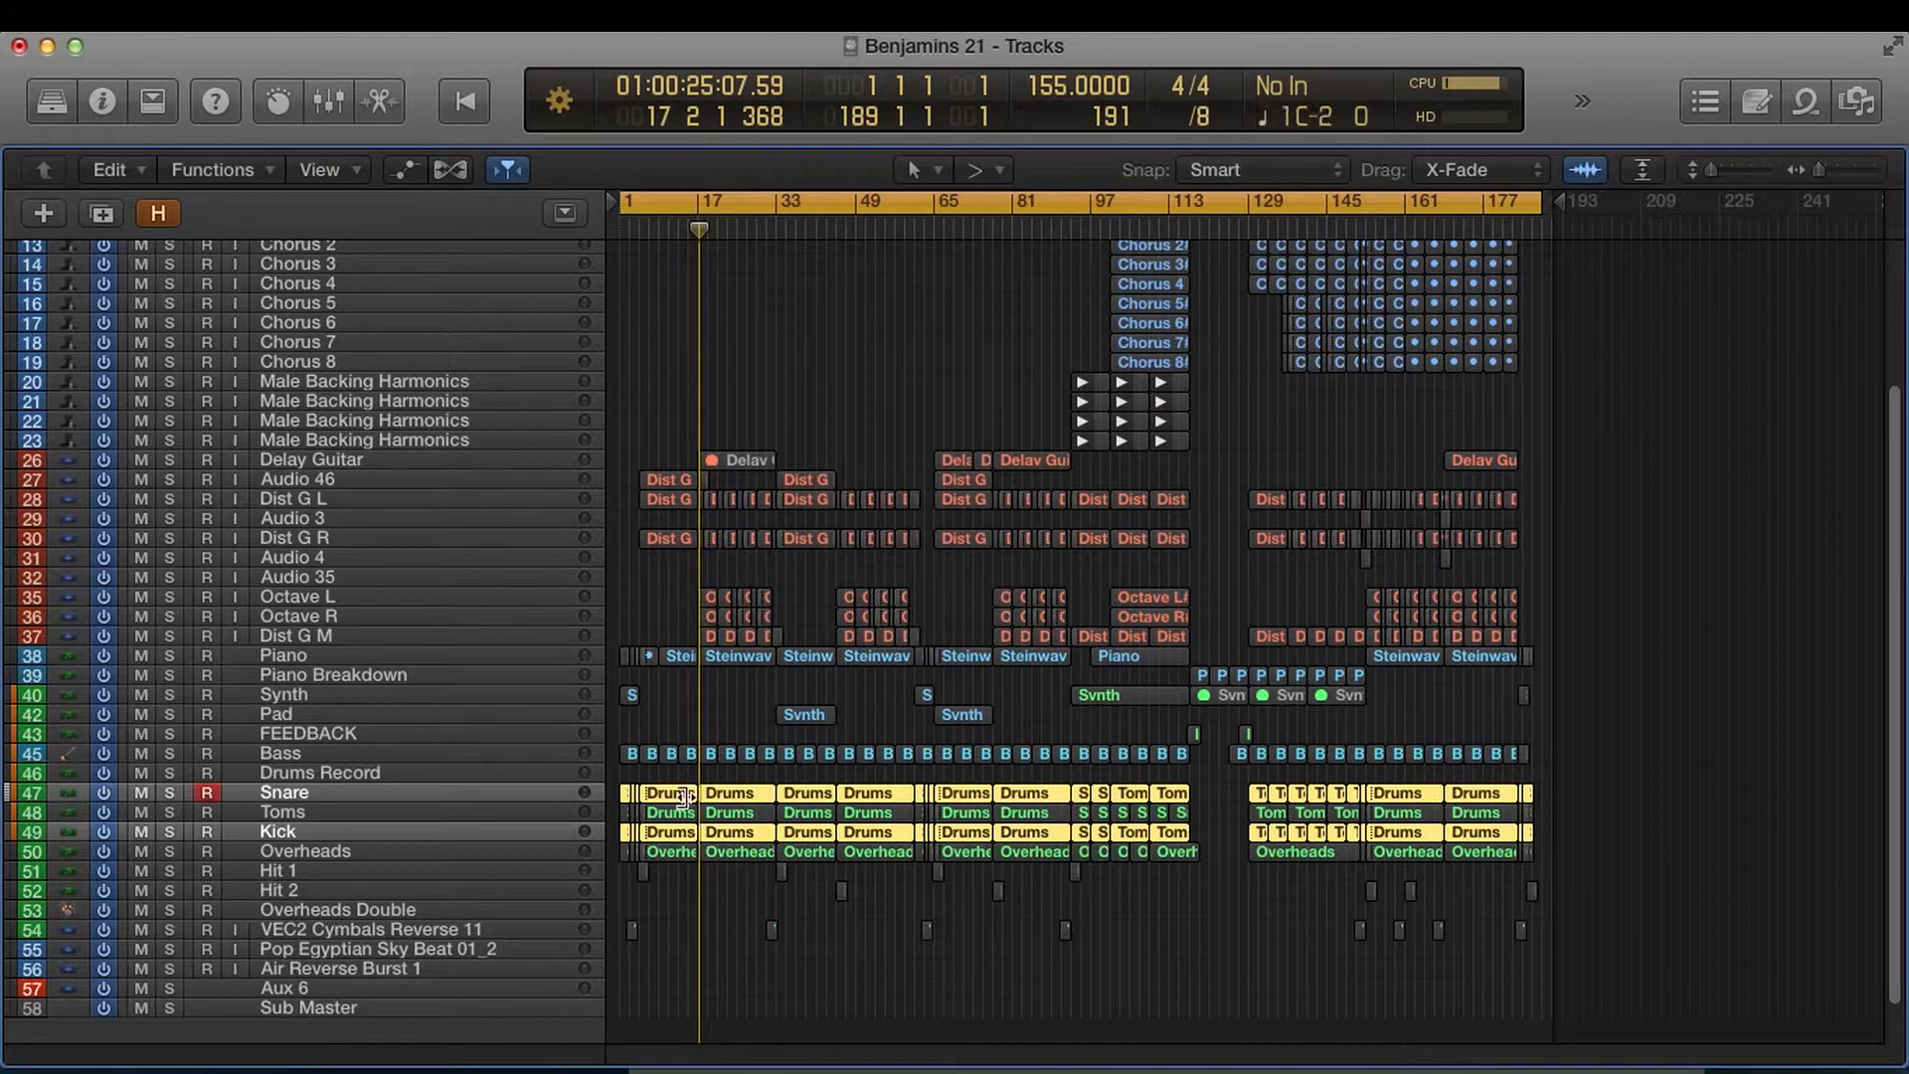
Step: Clear the region selection and open the Drums Record track's region in the Piano Roll
click(1172, 778)
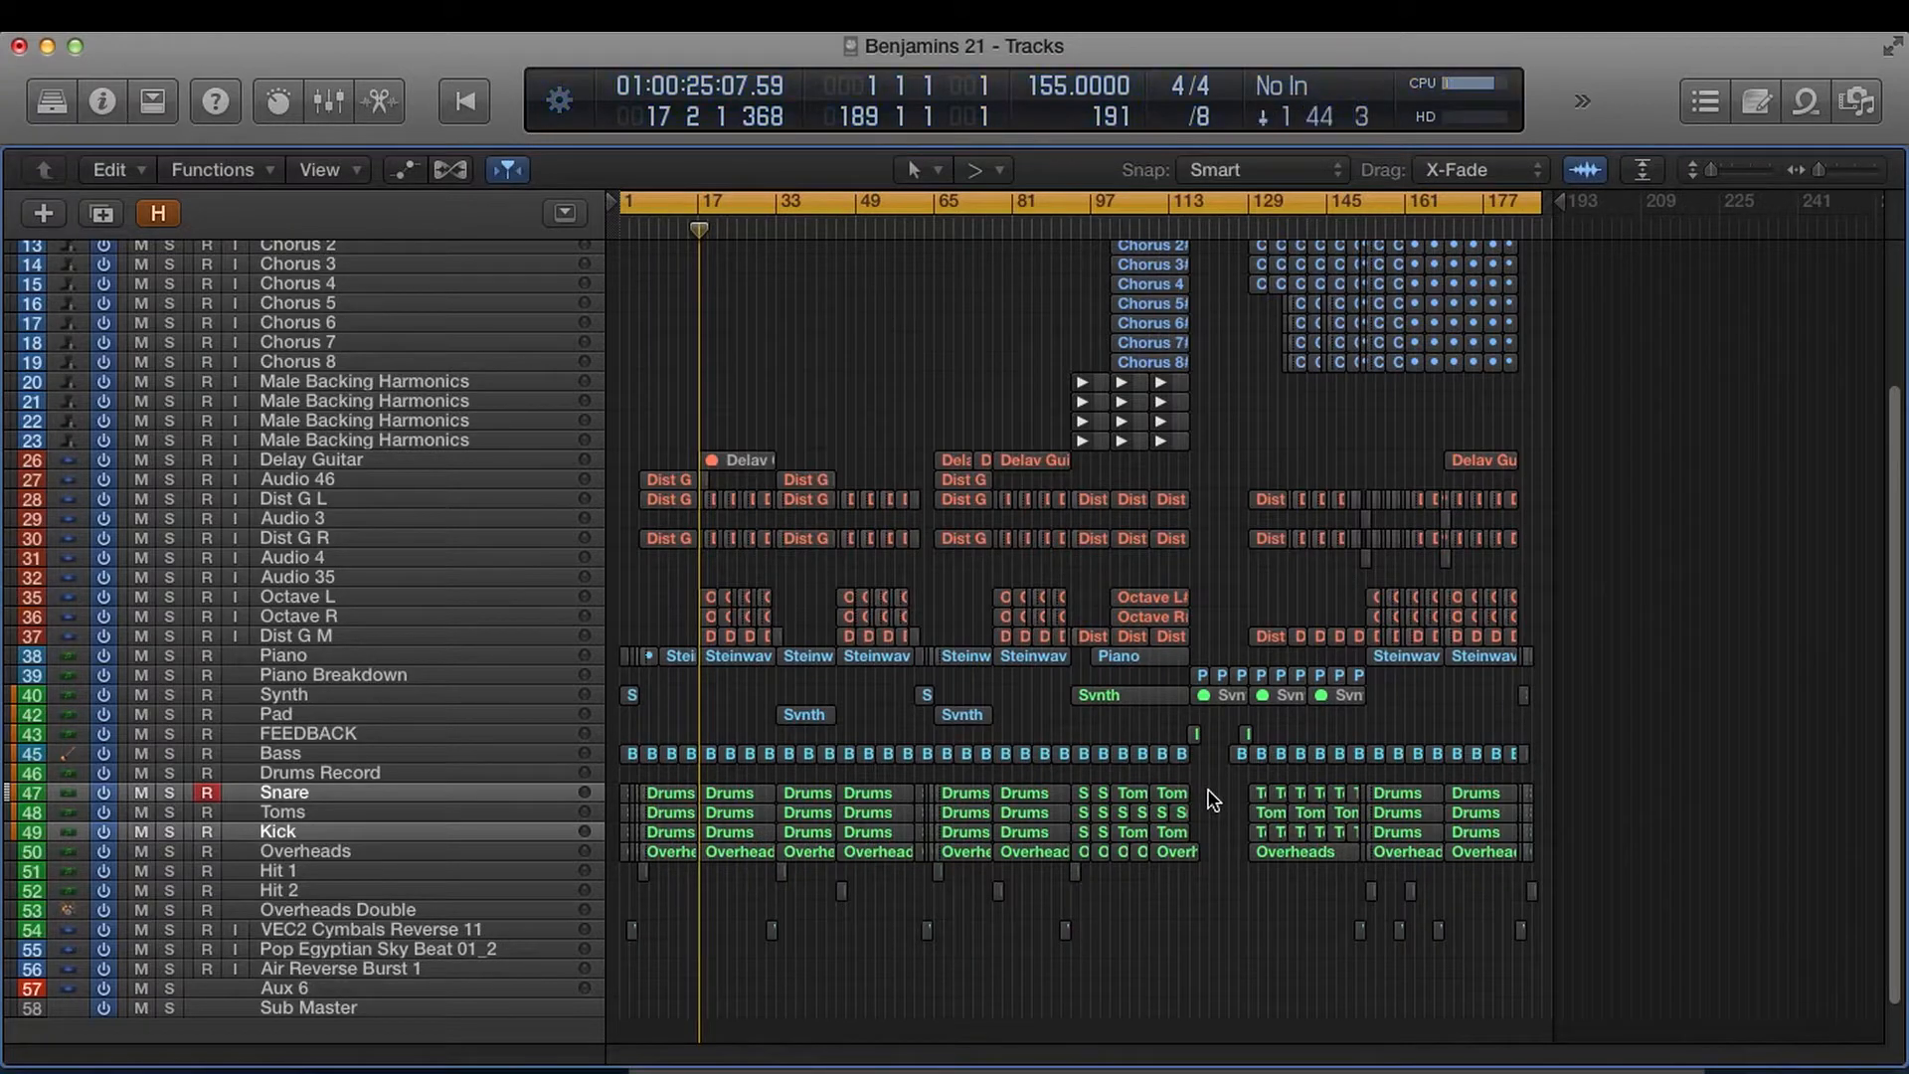
click(565, 778)
key(super+4)
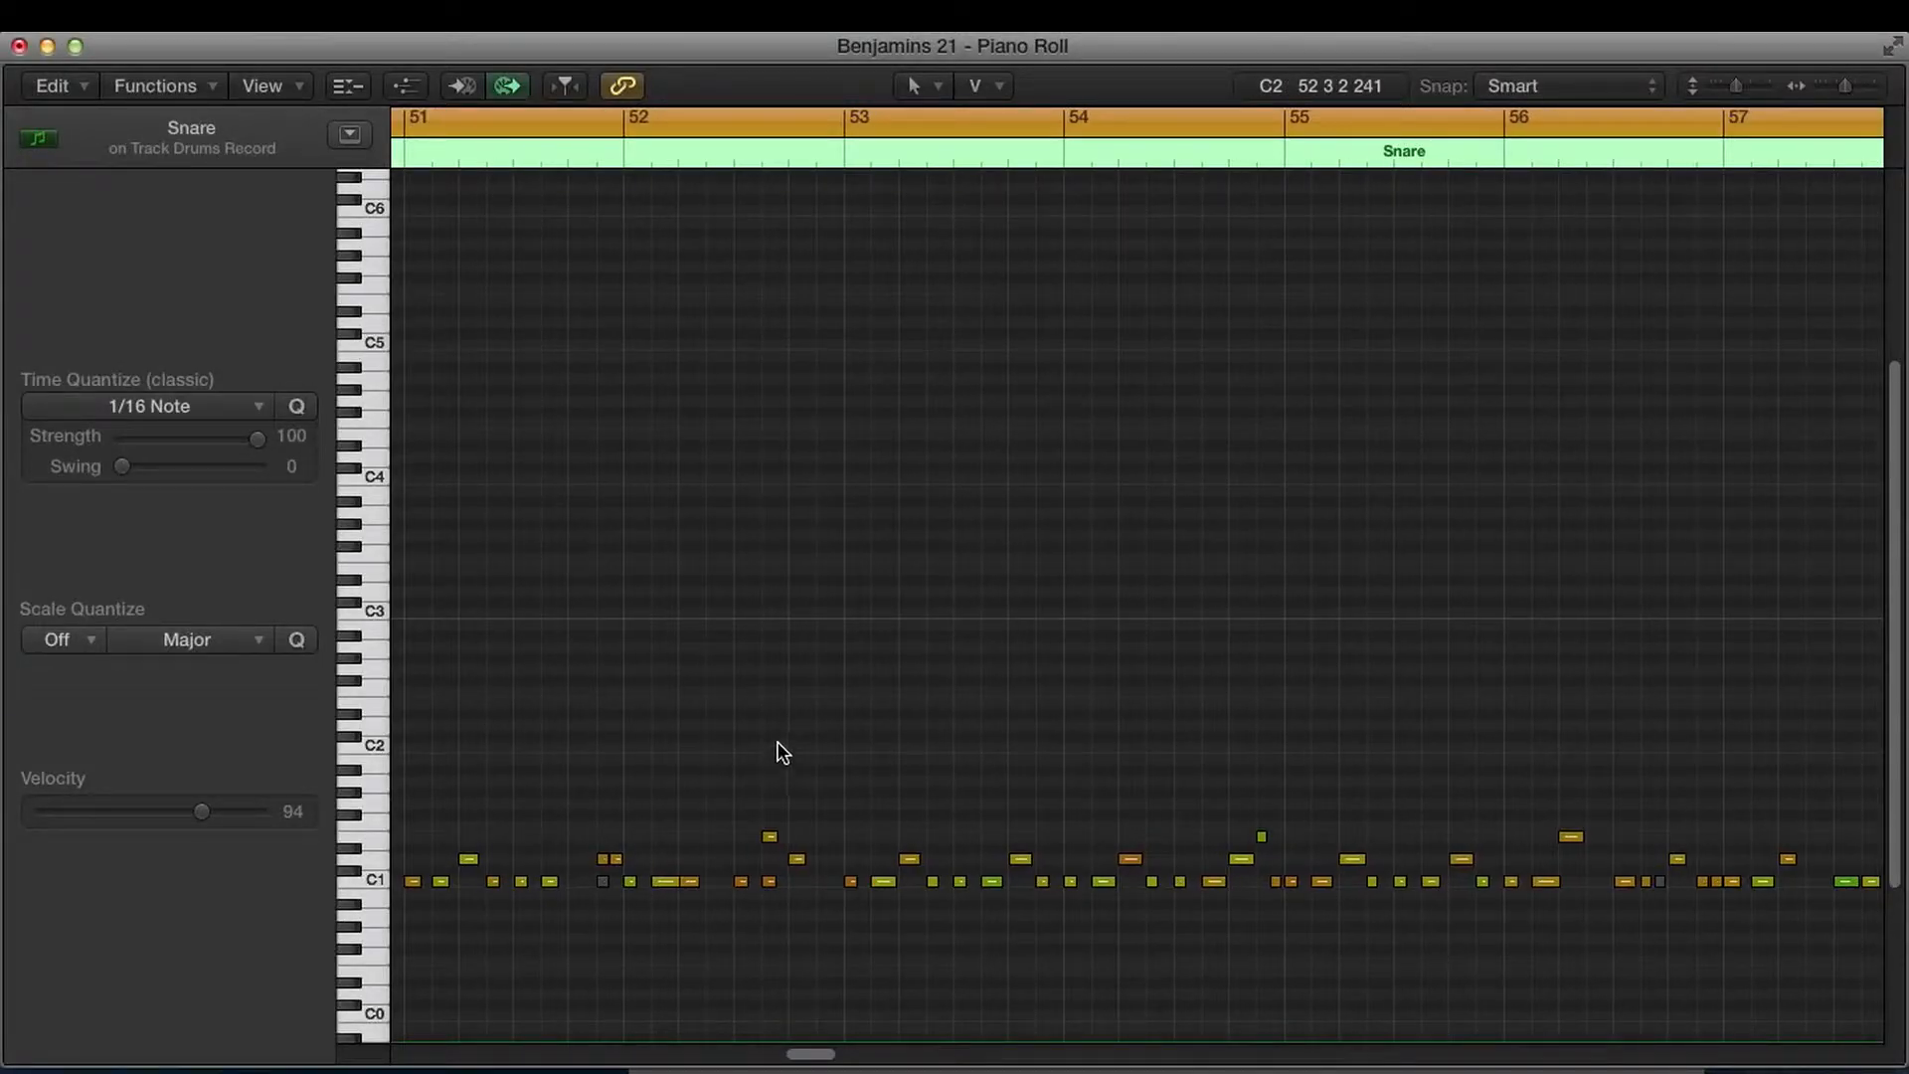
Step: Examine the Drums Record region's notes from about bar 41 to 65 in the Piano Roll, and return to the arrangement
scroll(779, 747, down, 5)
scroll(778, 746, left, 4)
scroll(782, 748, left, 2)
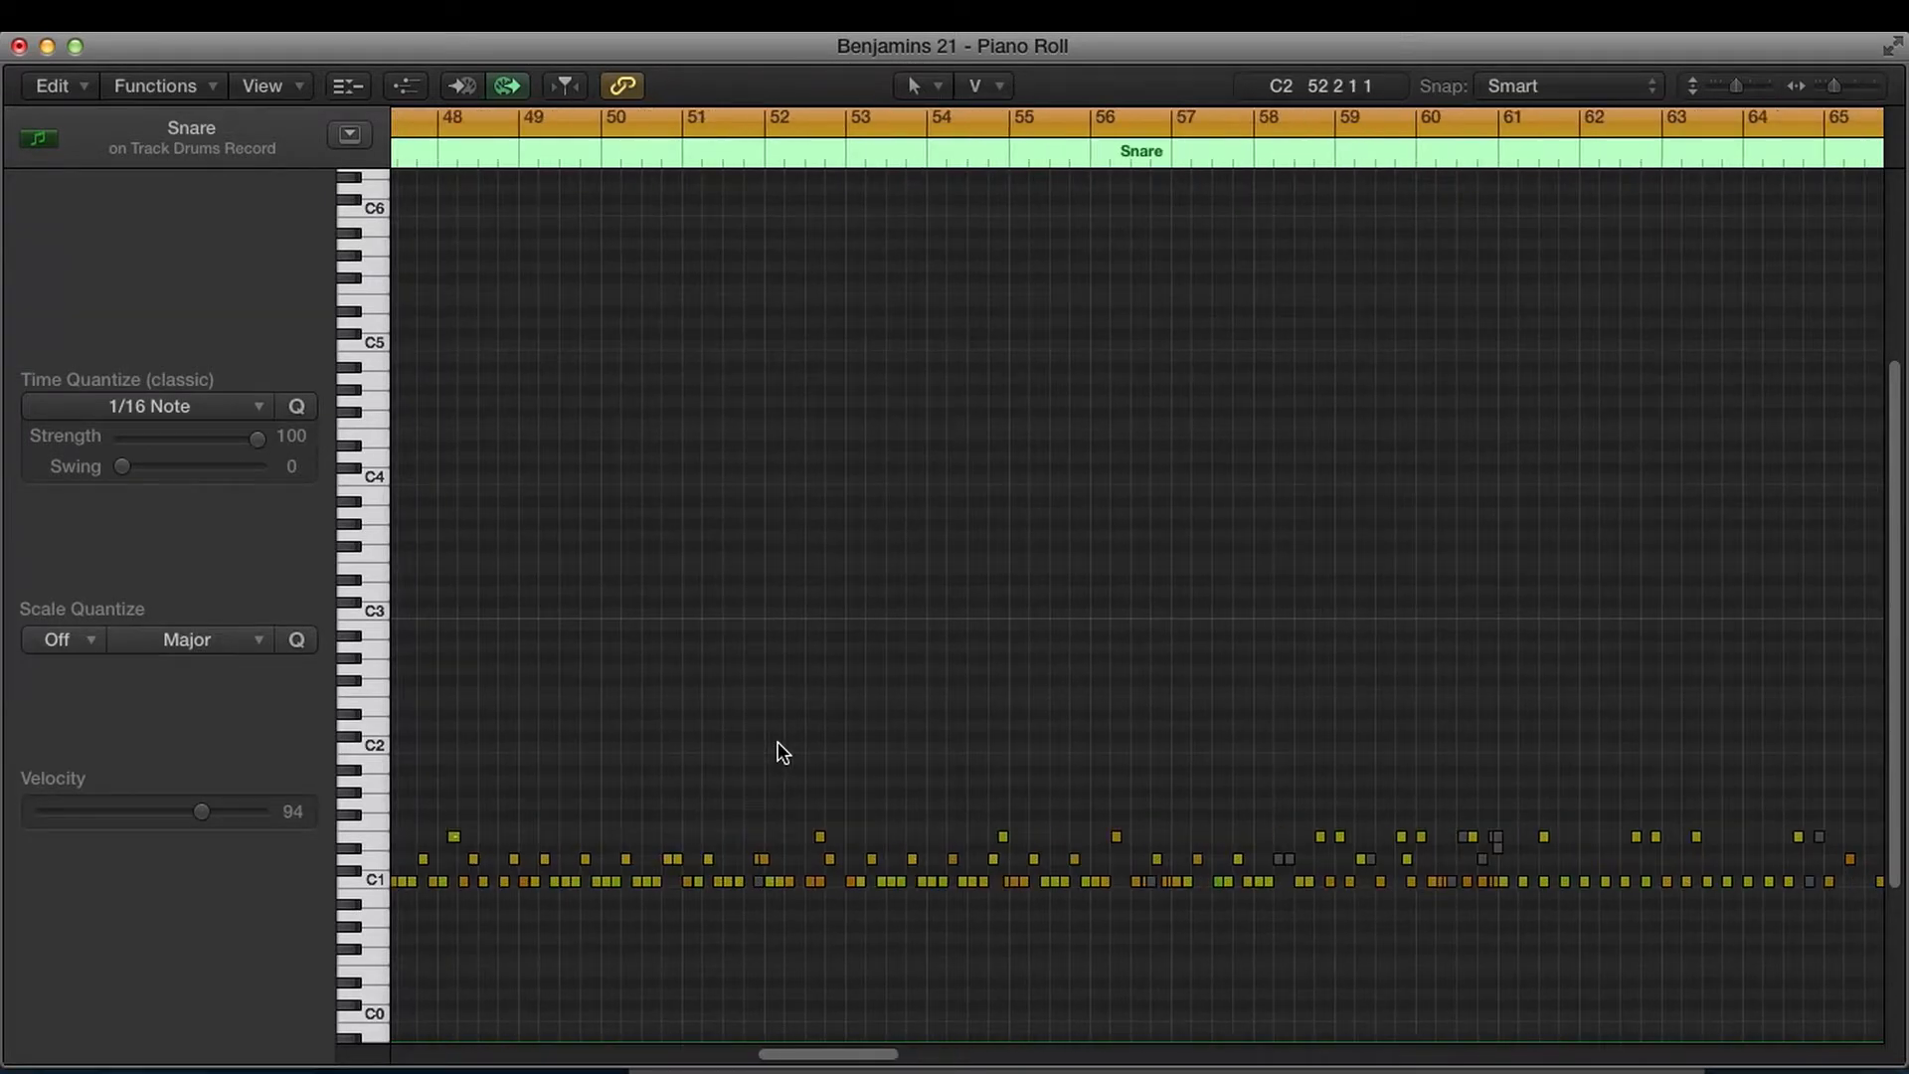
scroll(781, 722, left, 8)
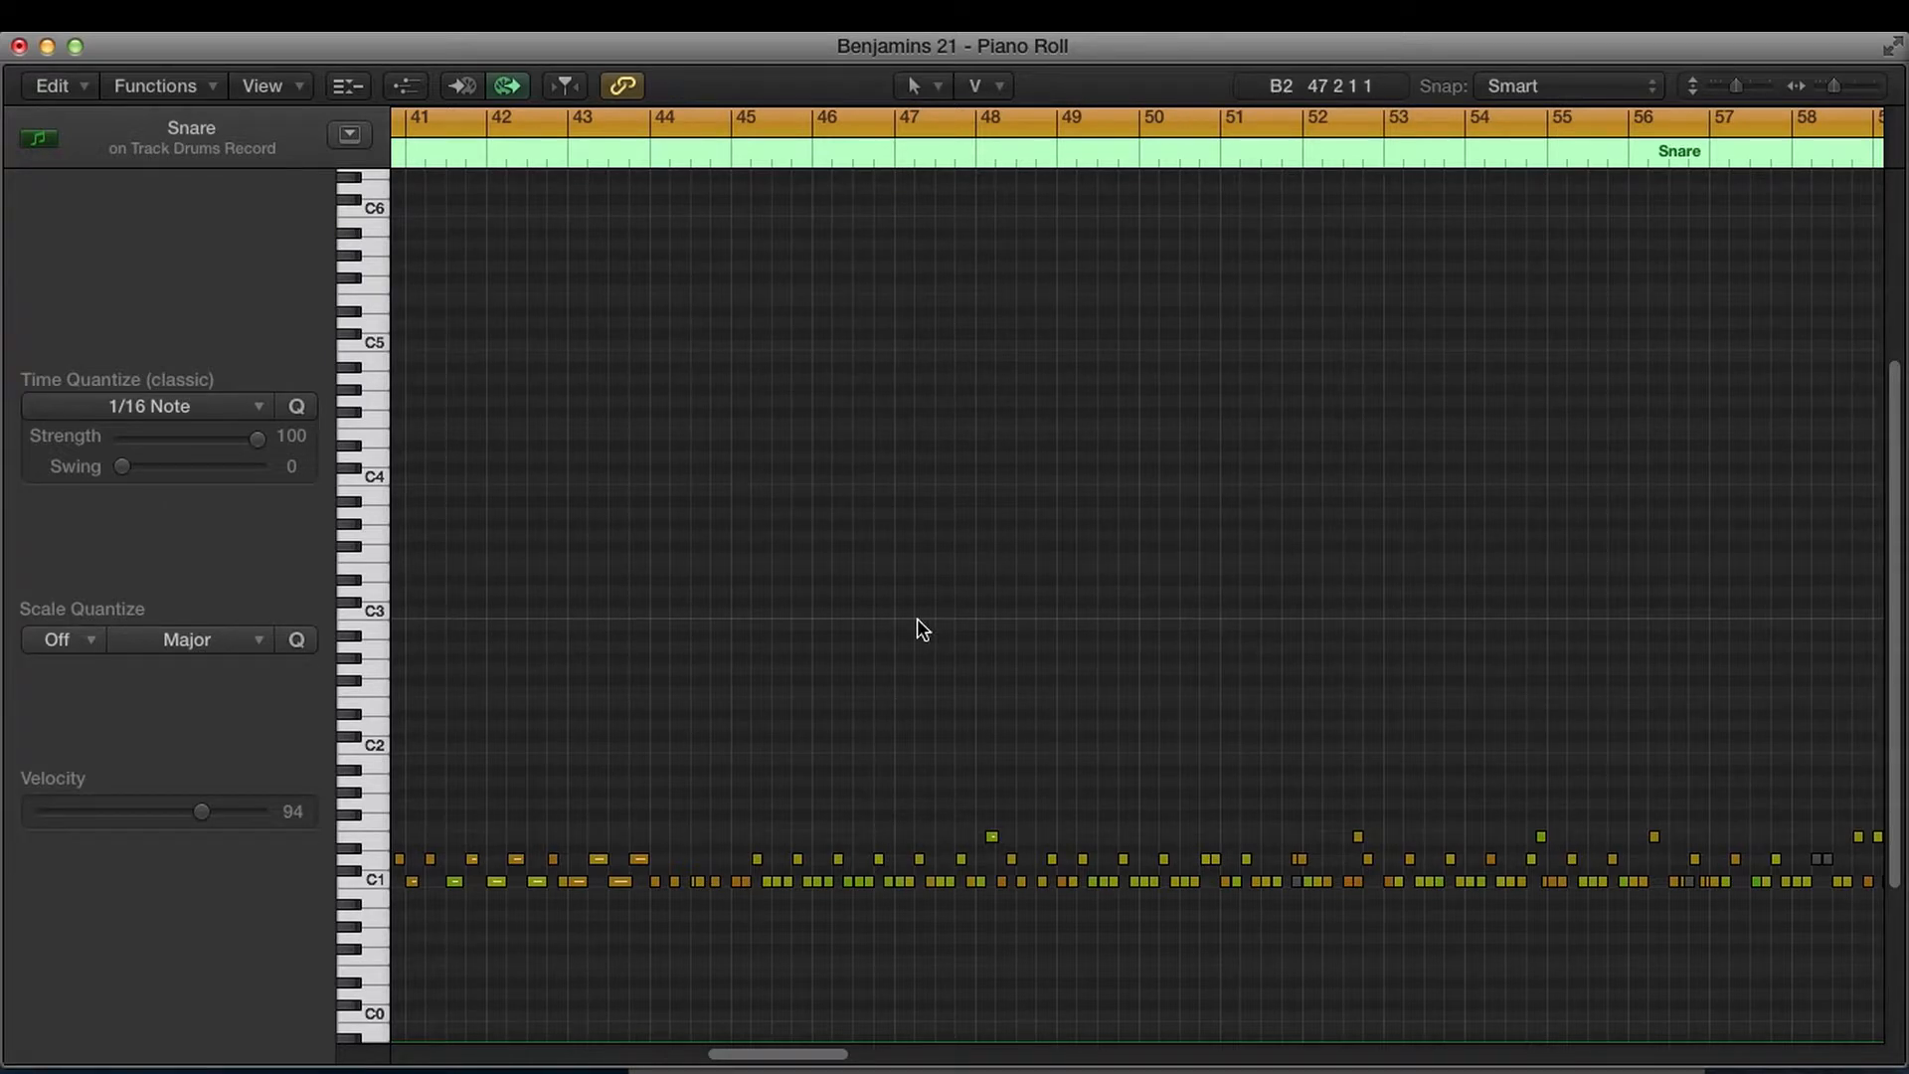
key(super+Tab)
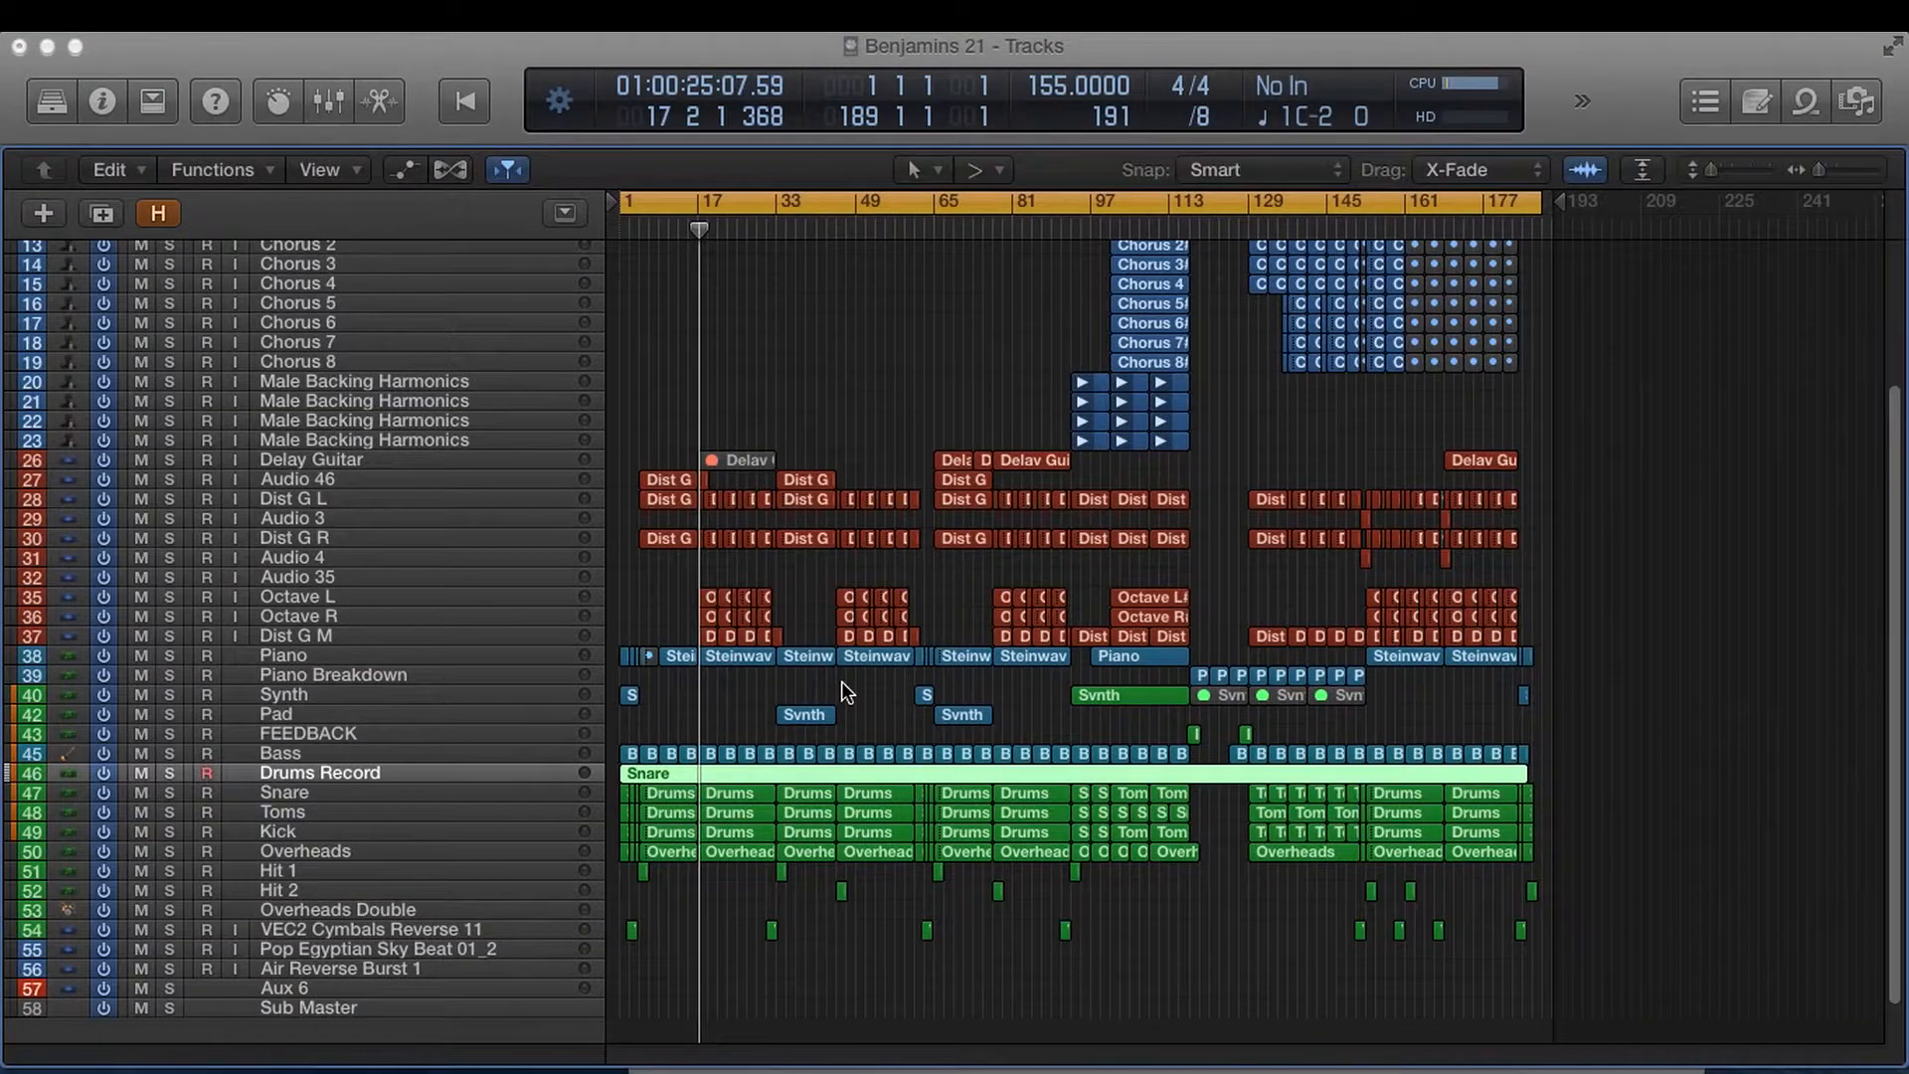
click(841, 683)
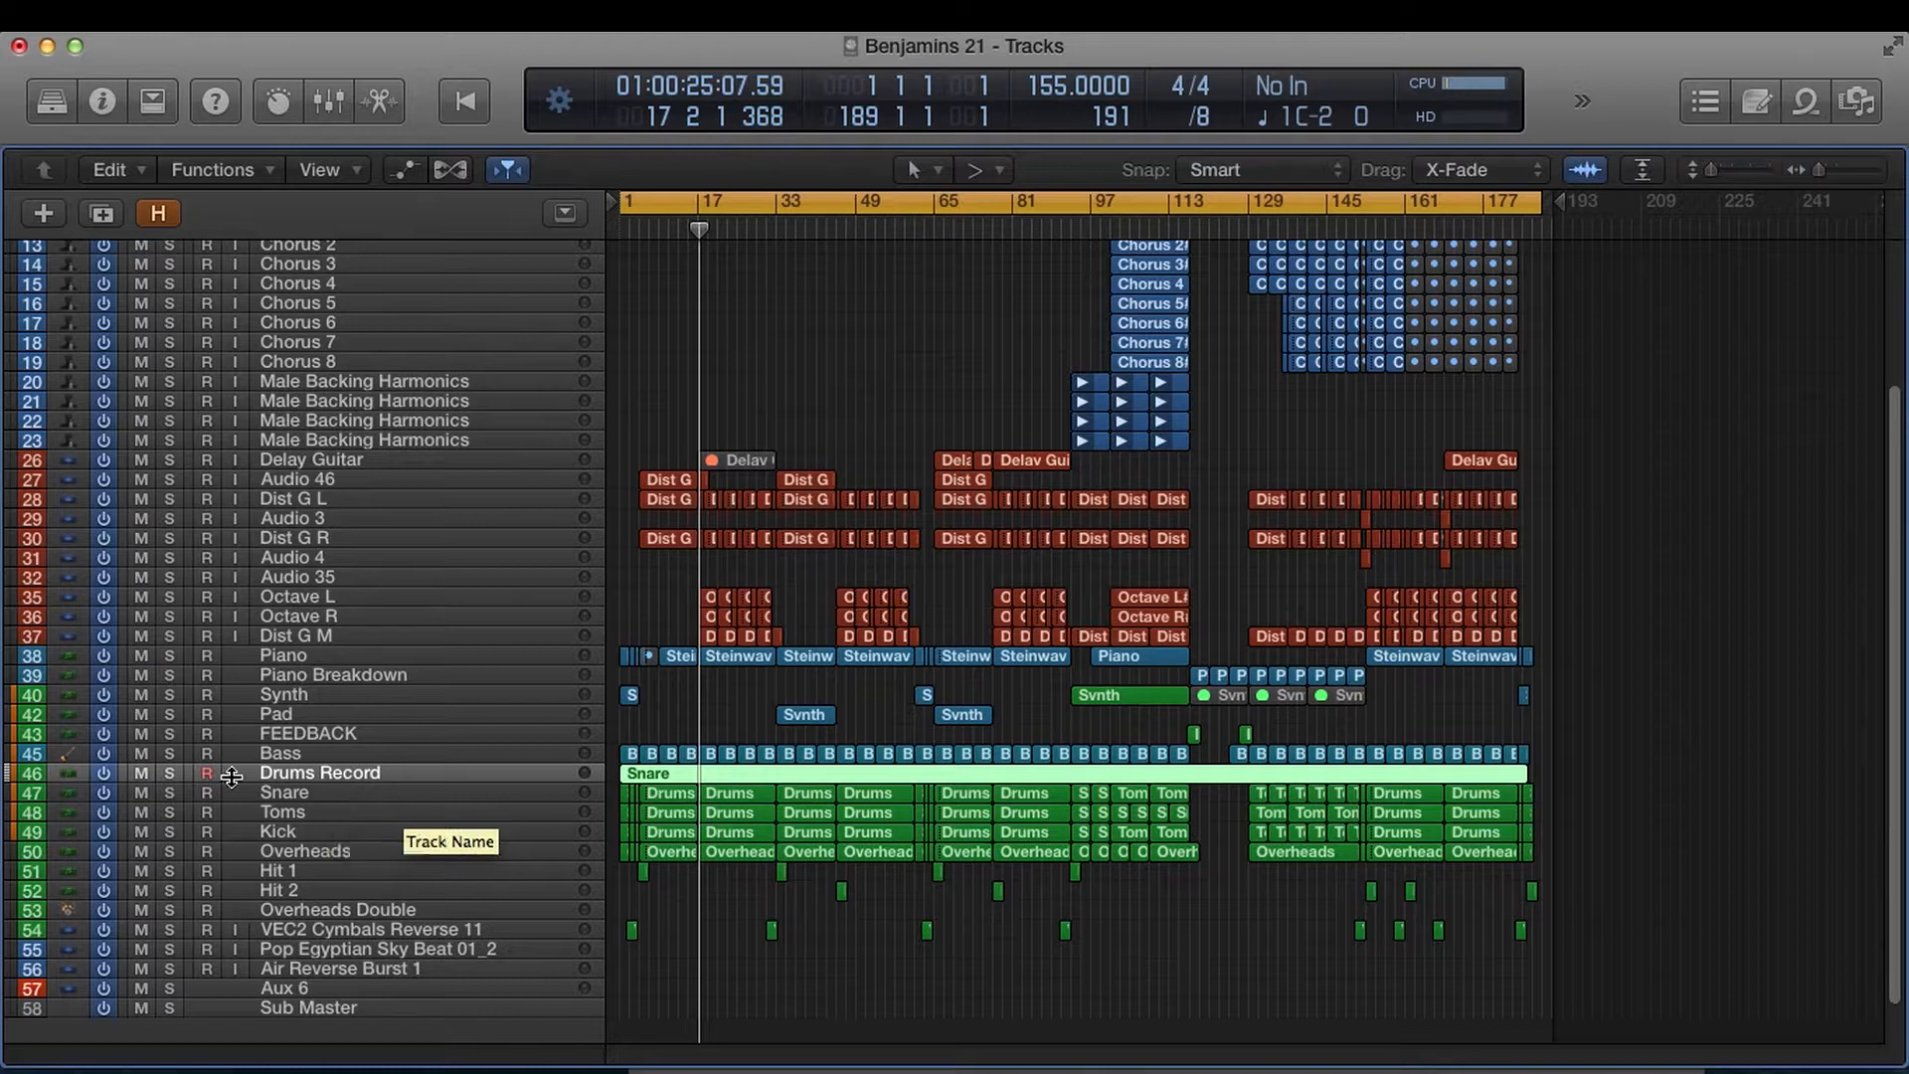
Step: Mute the long Snare region on the Drums Record track, leaving the track itself unmuted
click(140, 773)
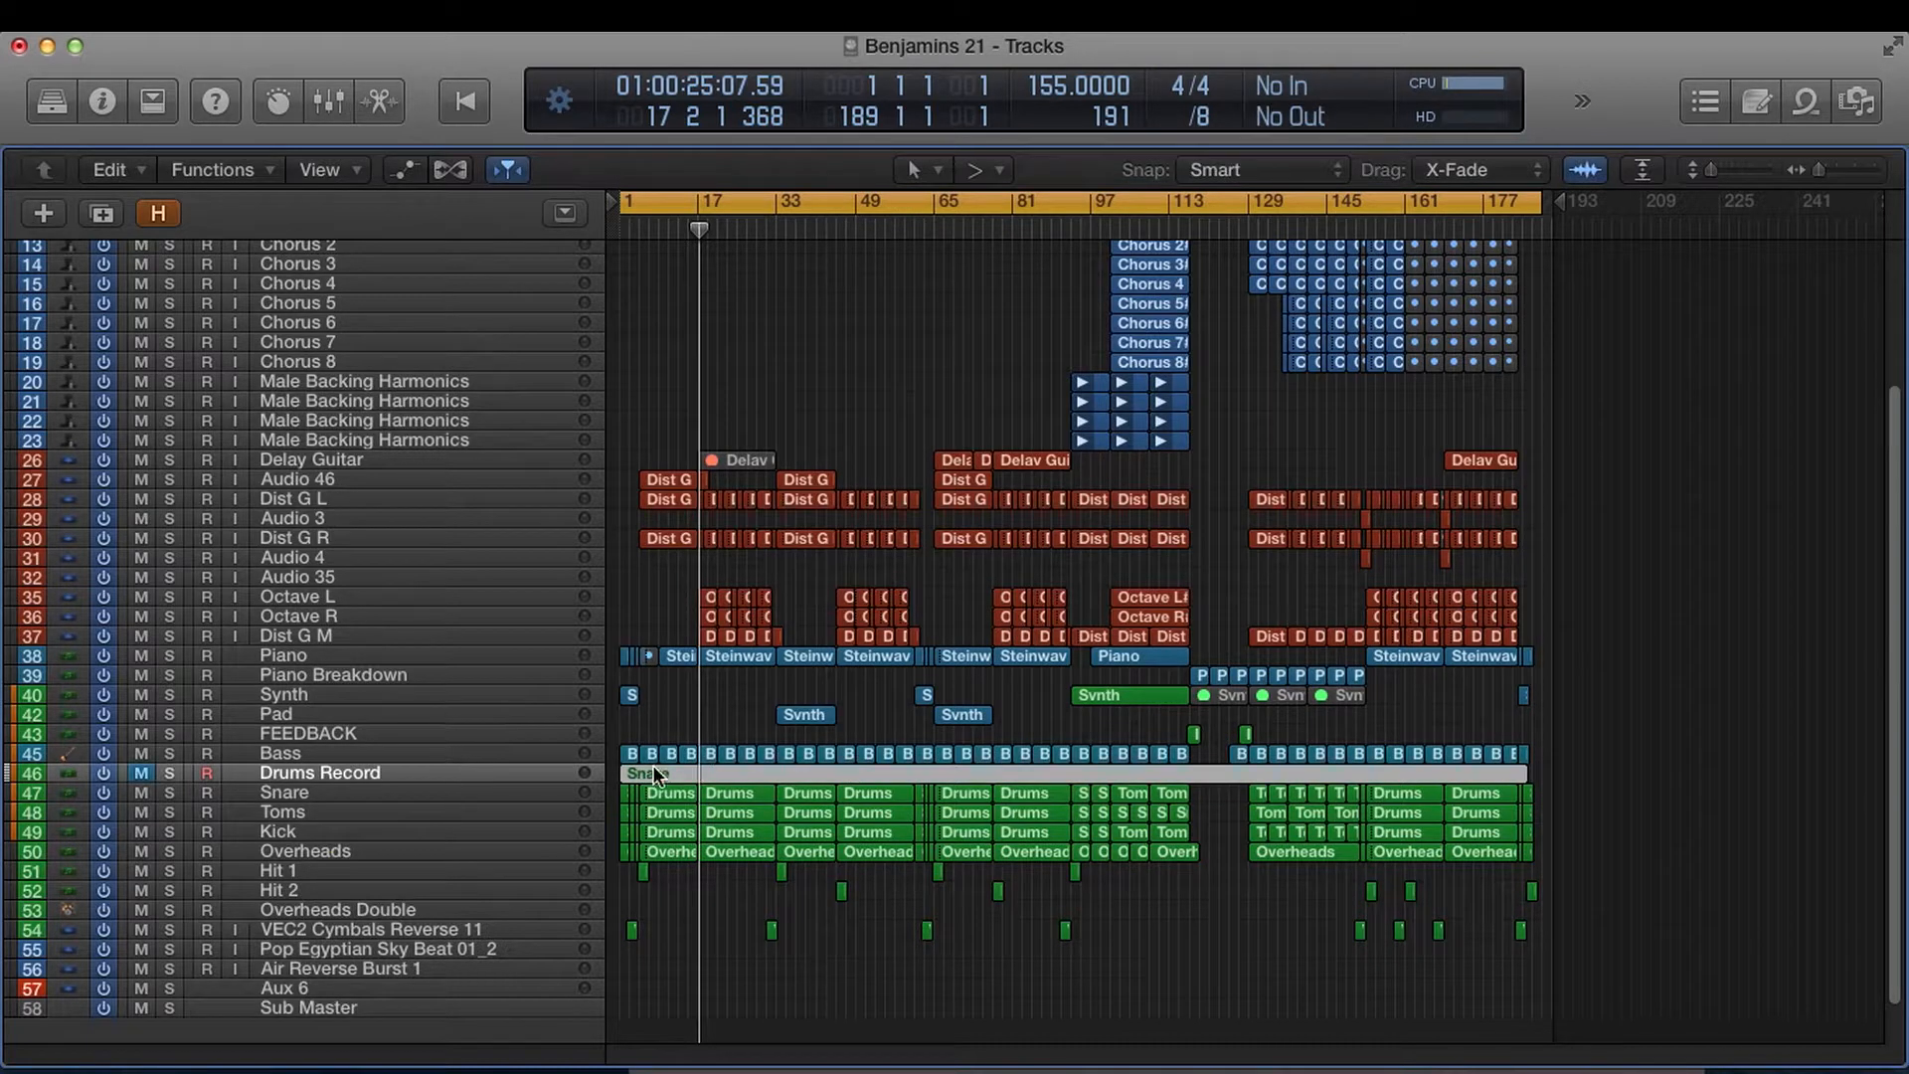
click(143, 772)
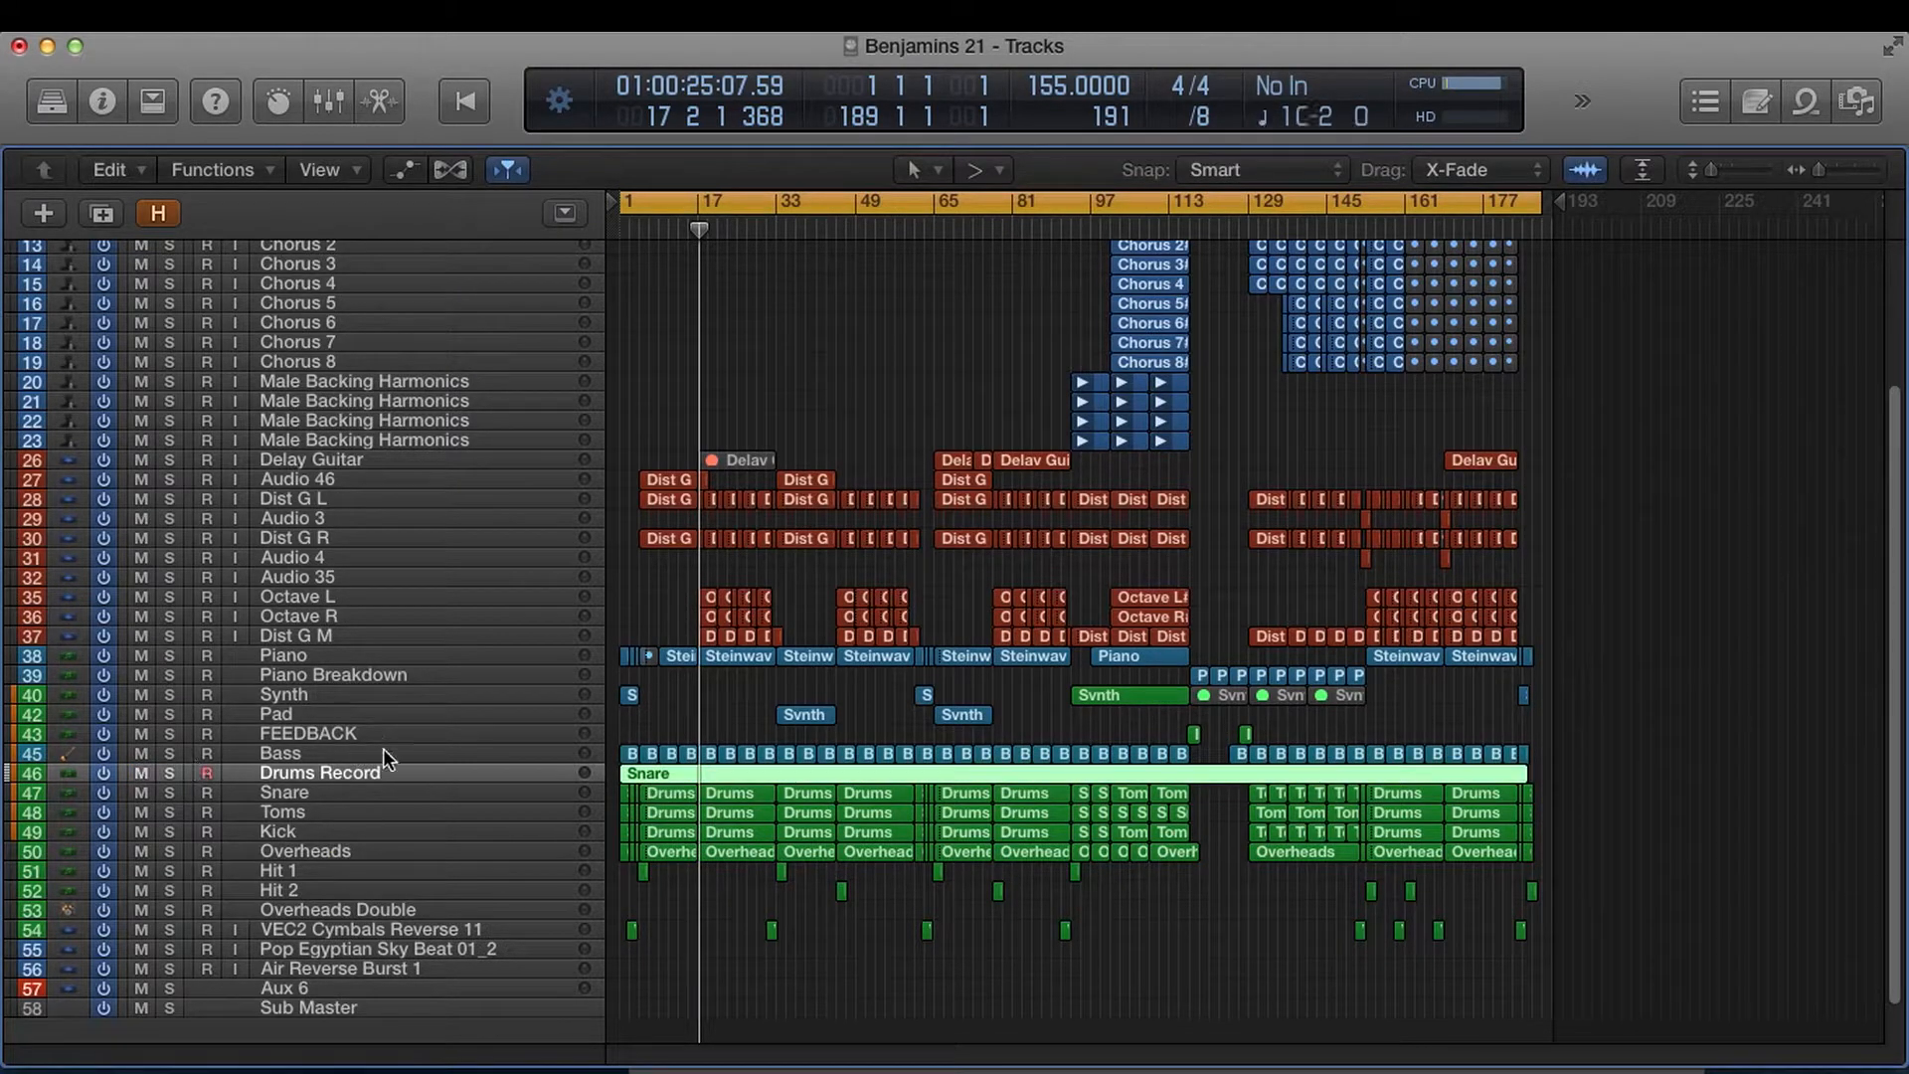
key(ctrl+m)
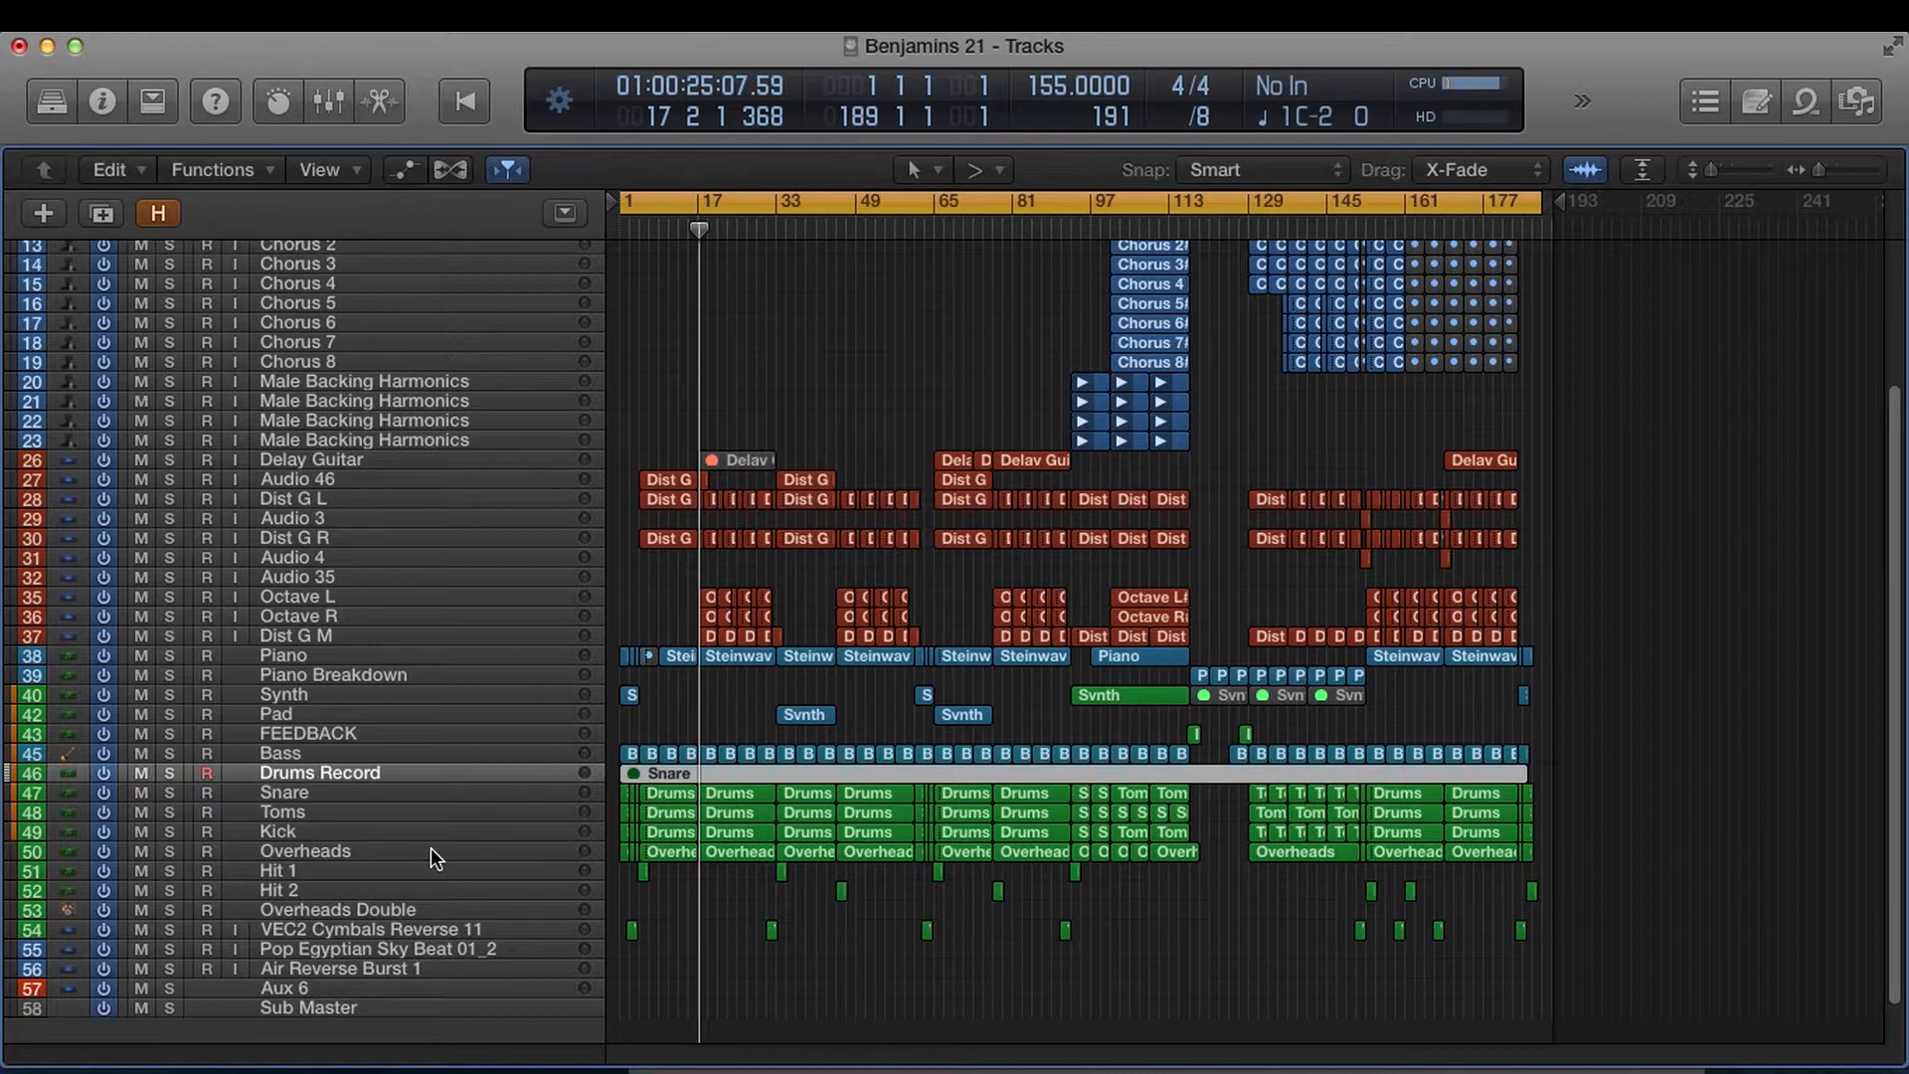
Step: Select the Toms track, play its soloed regions, and stop playback near bar 5
click(398, 851)
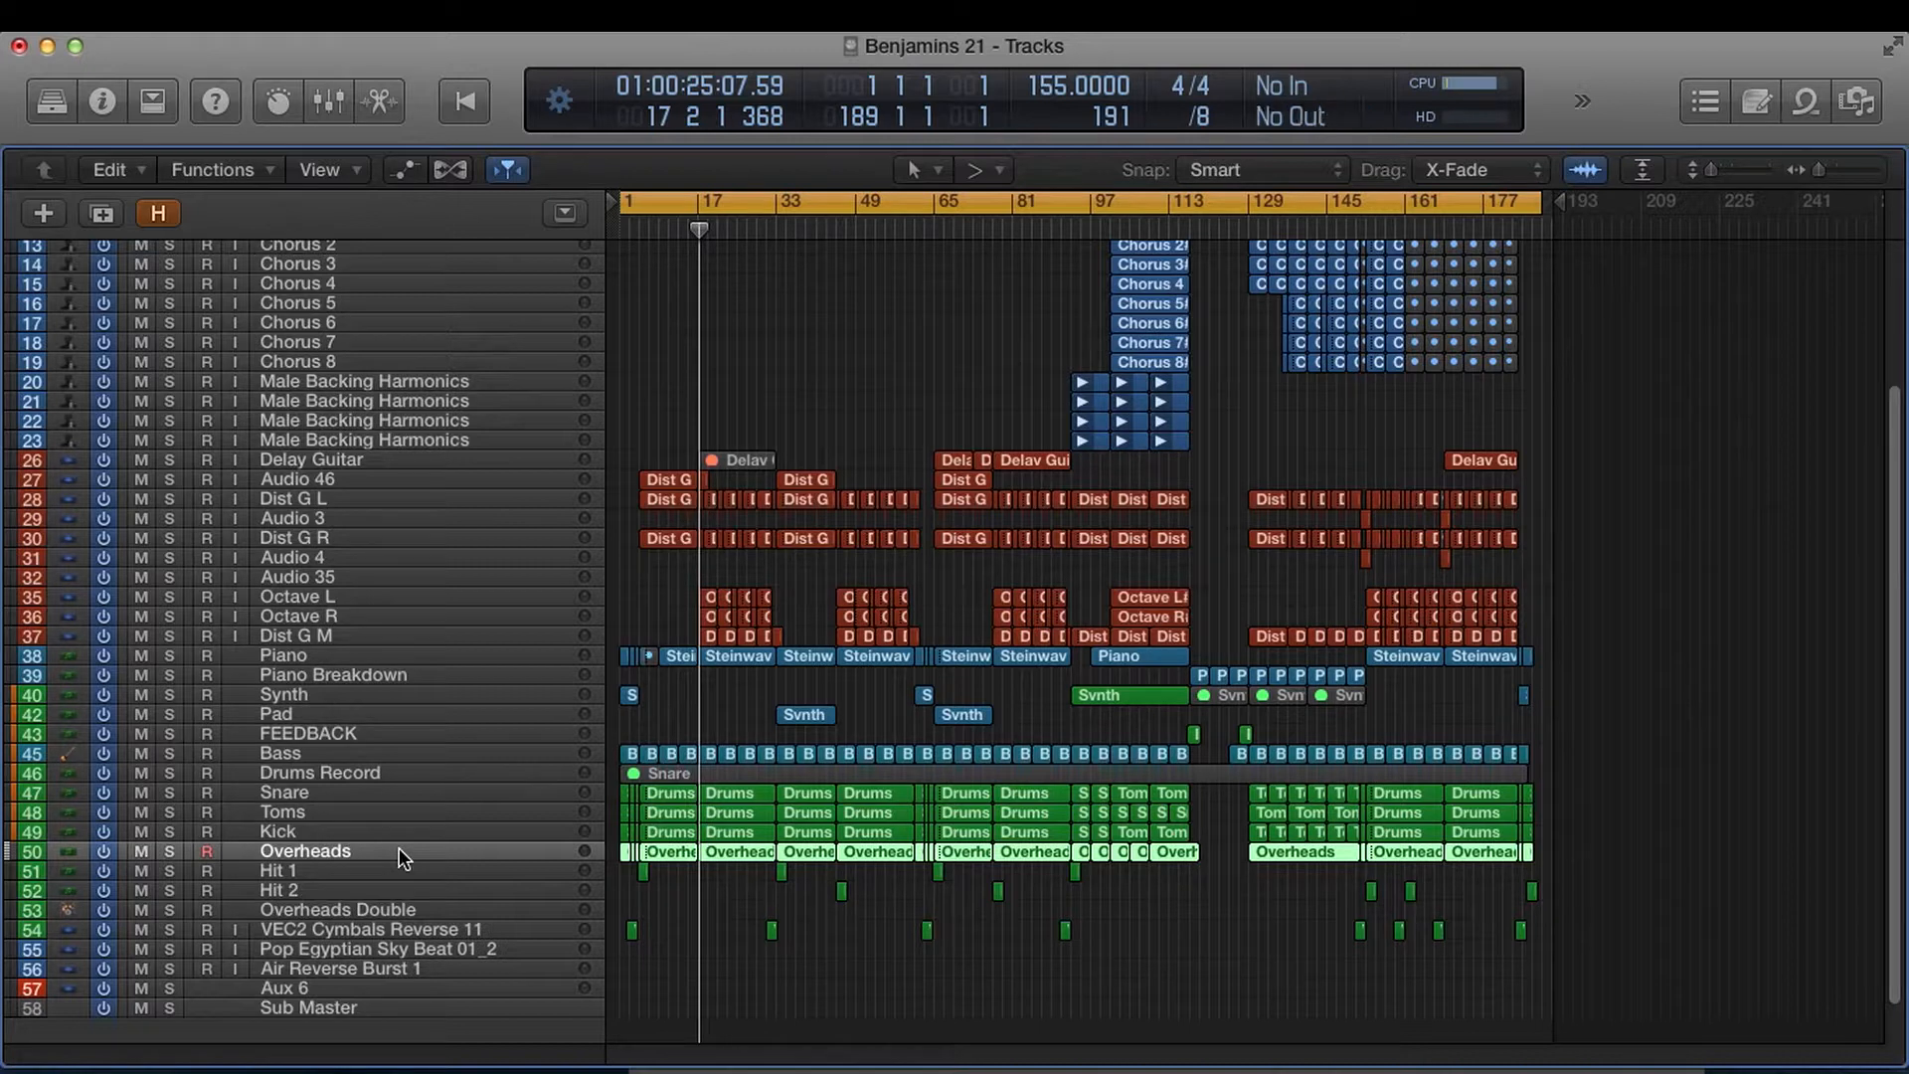
click(418, 770)
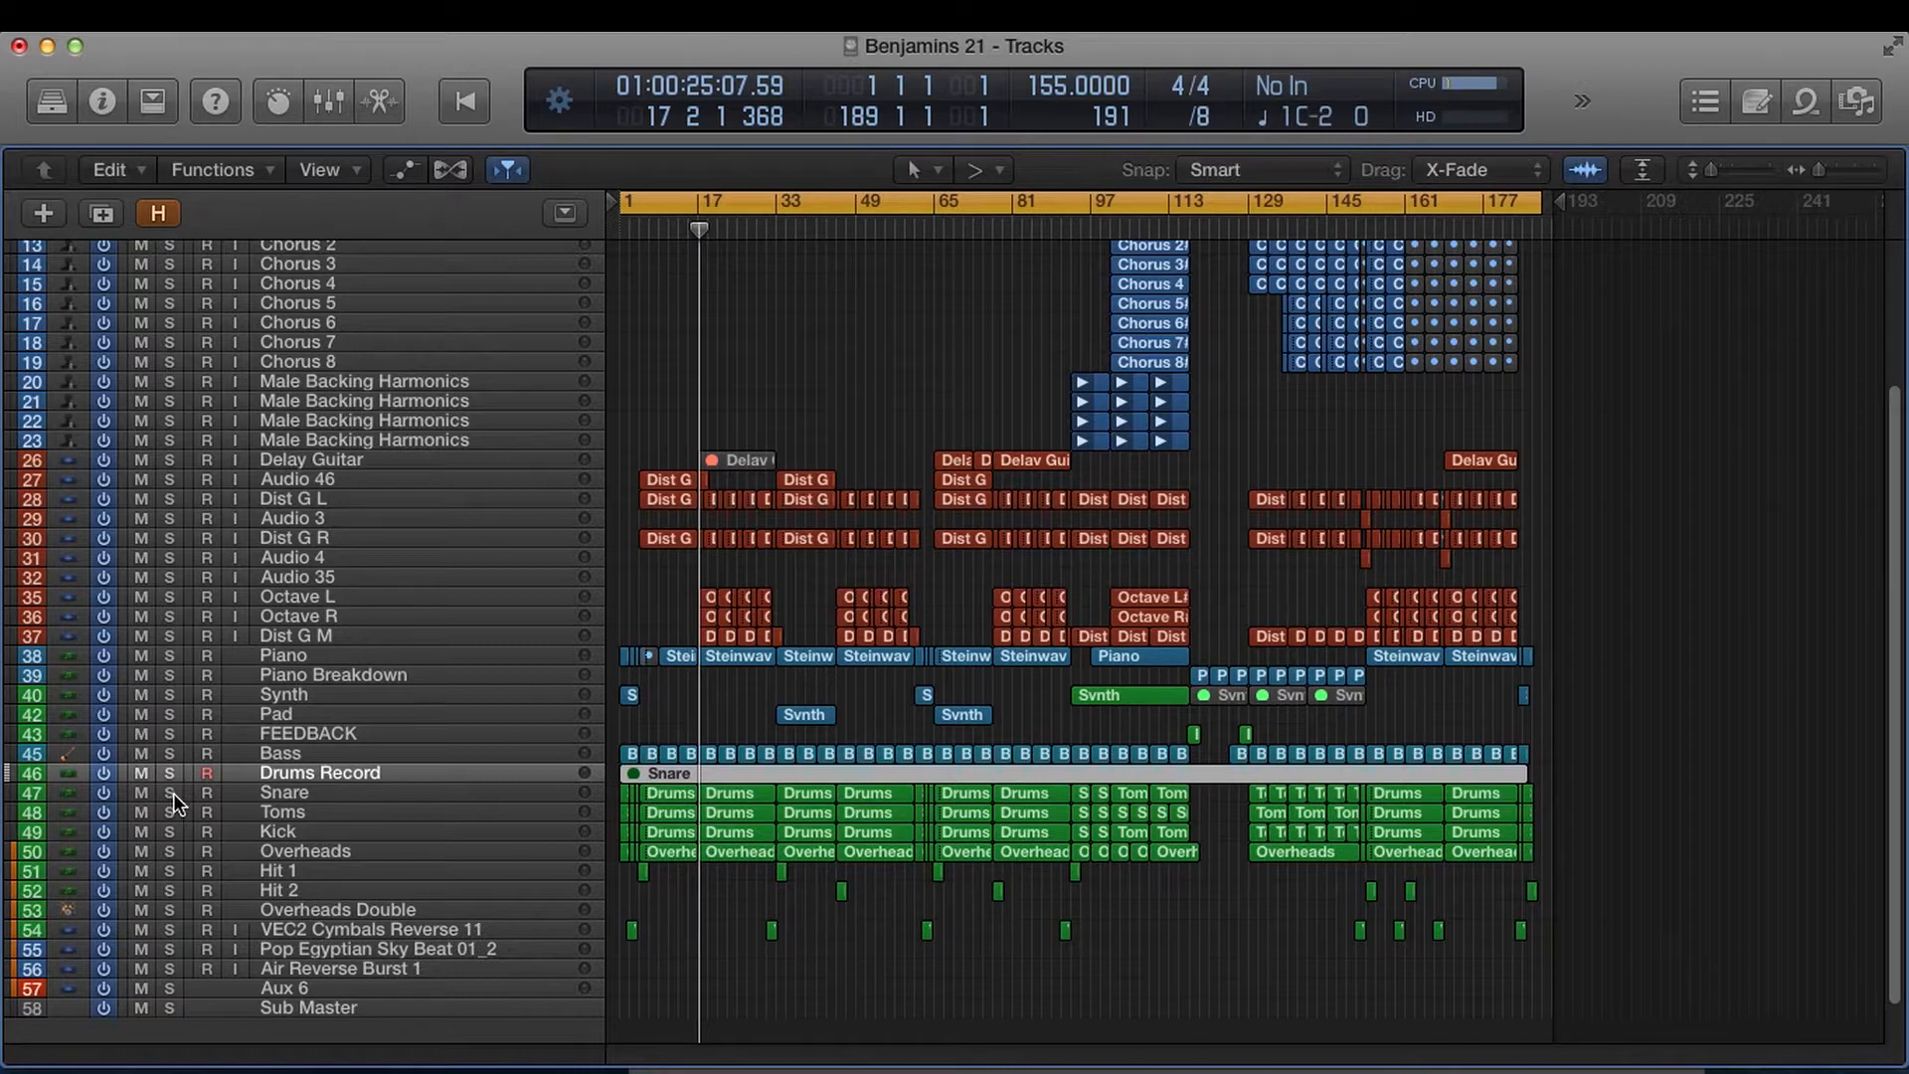
click(384, 810)
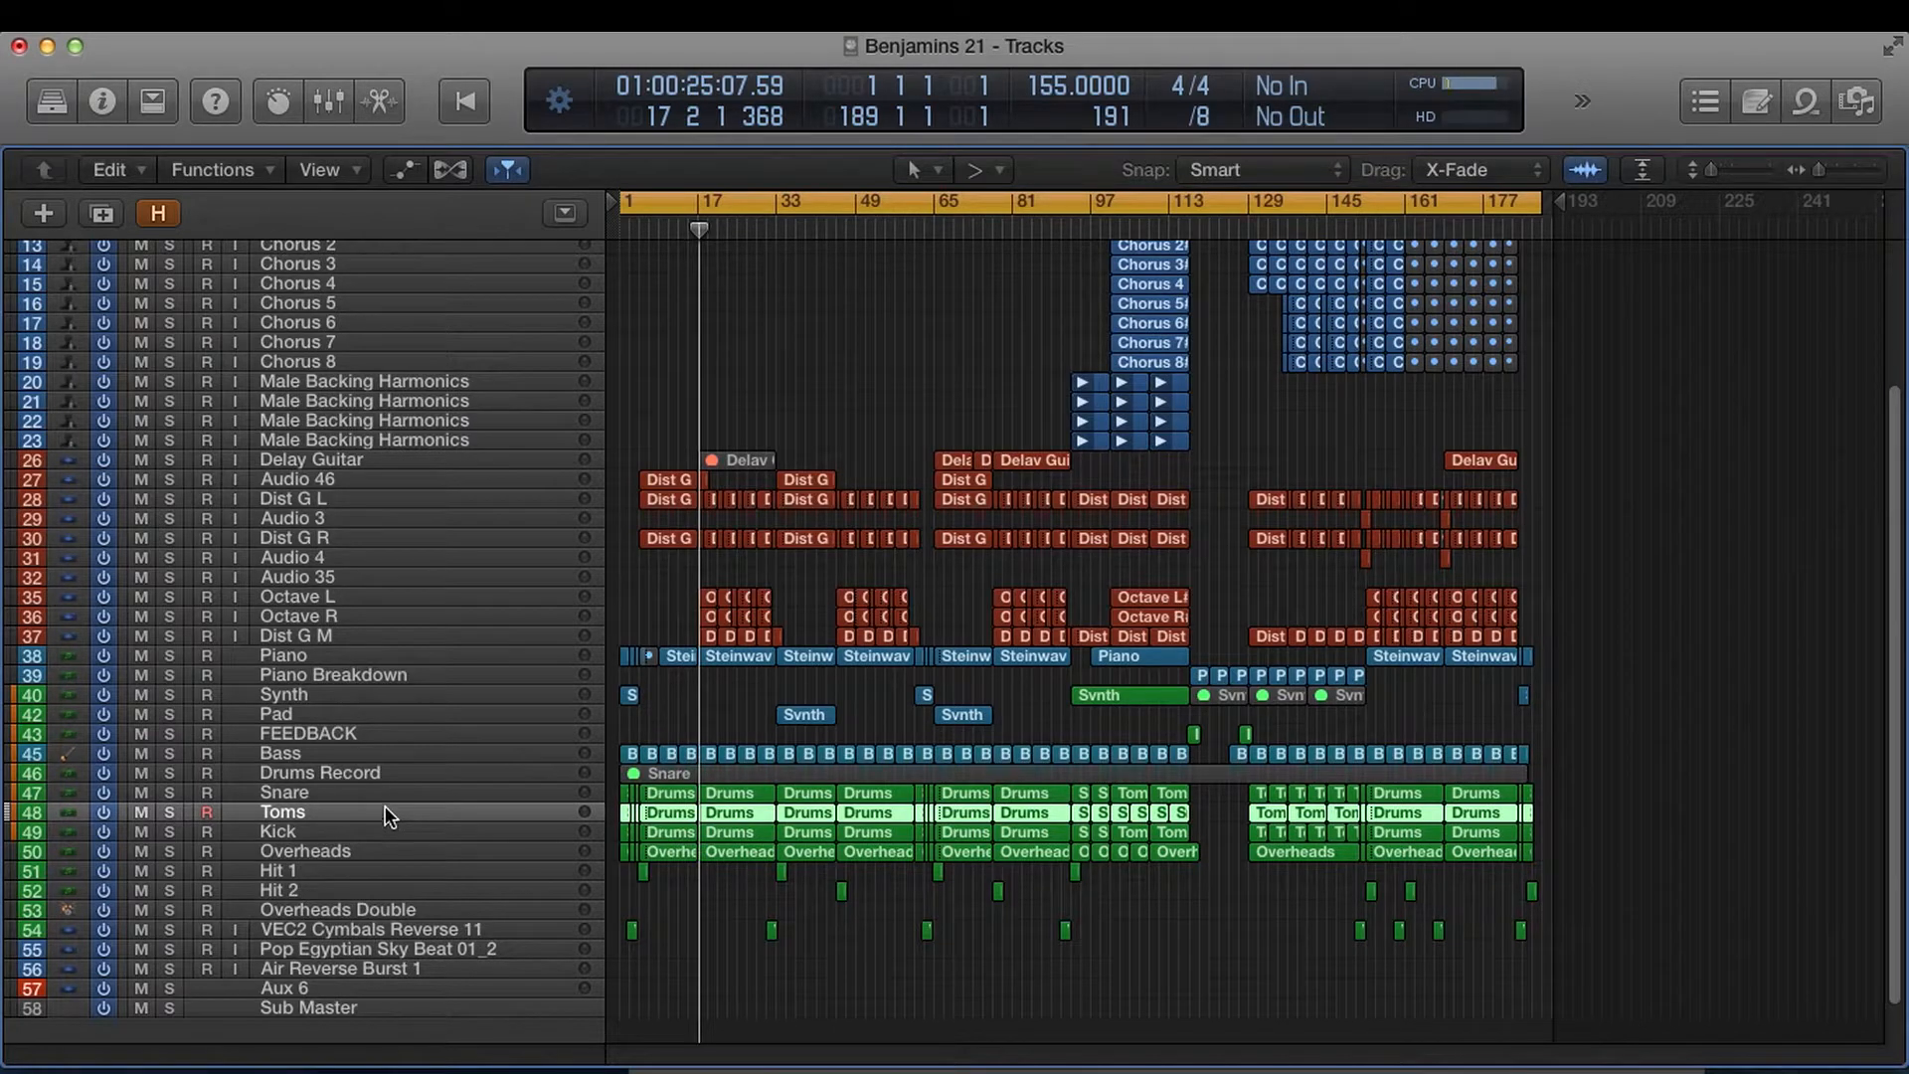
key(ctrl+s)
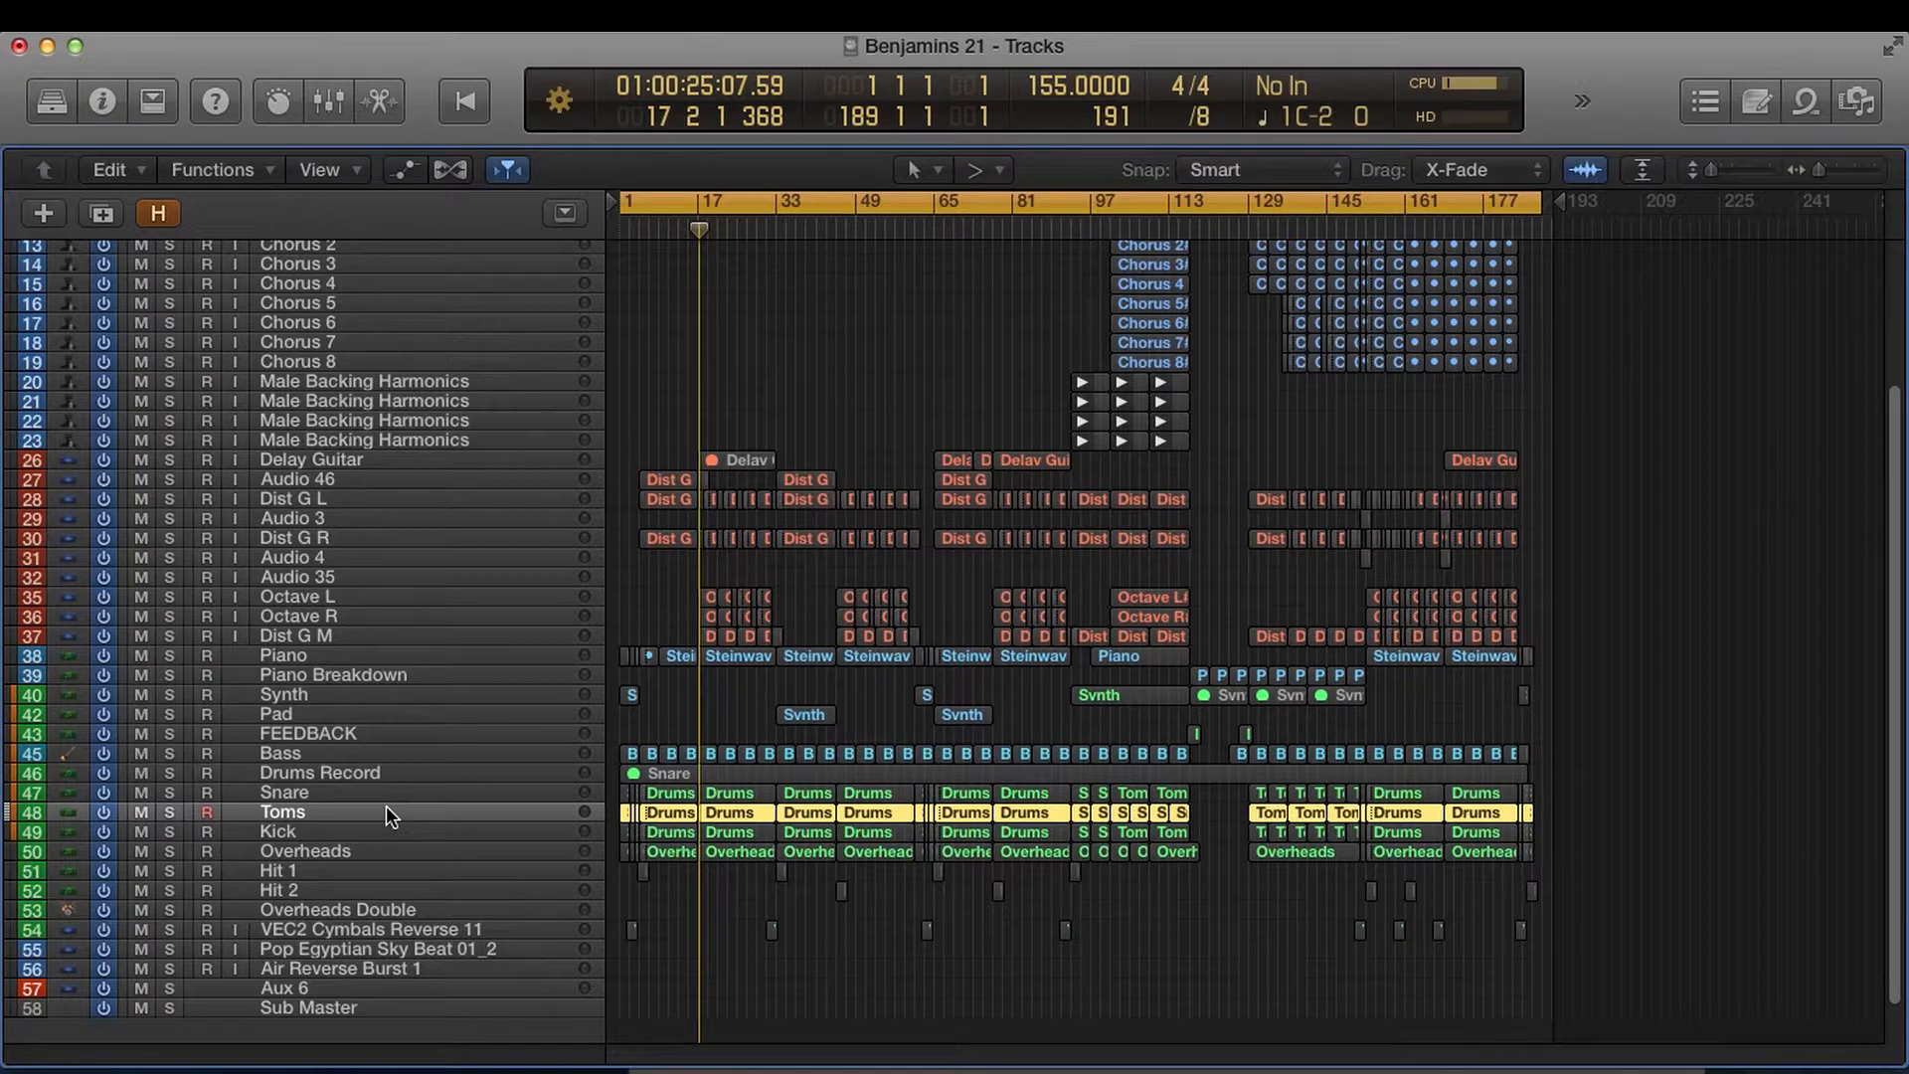
key(space)
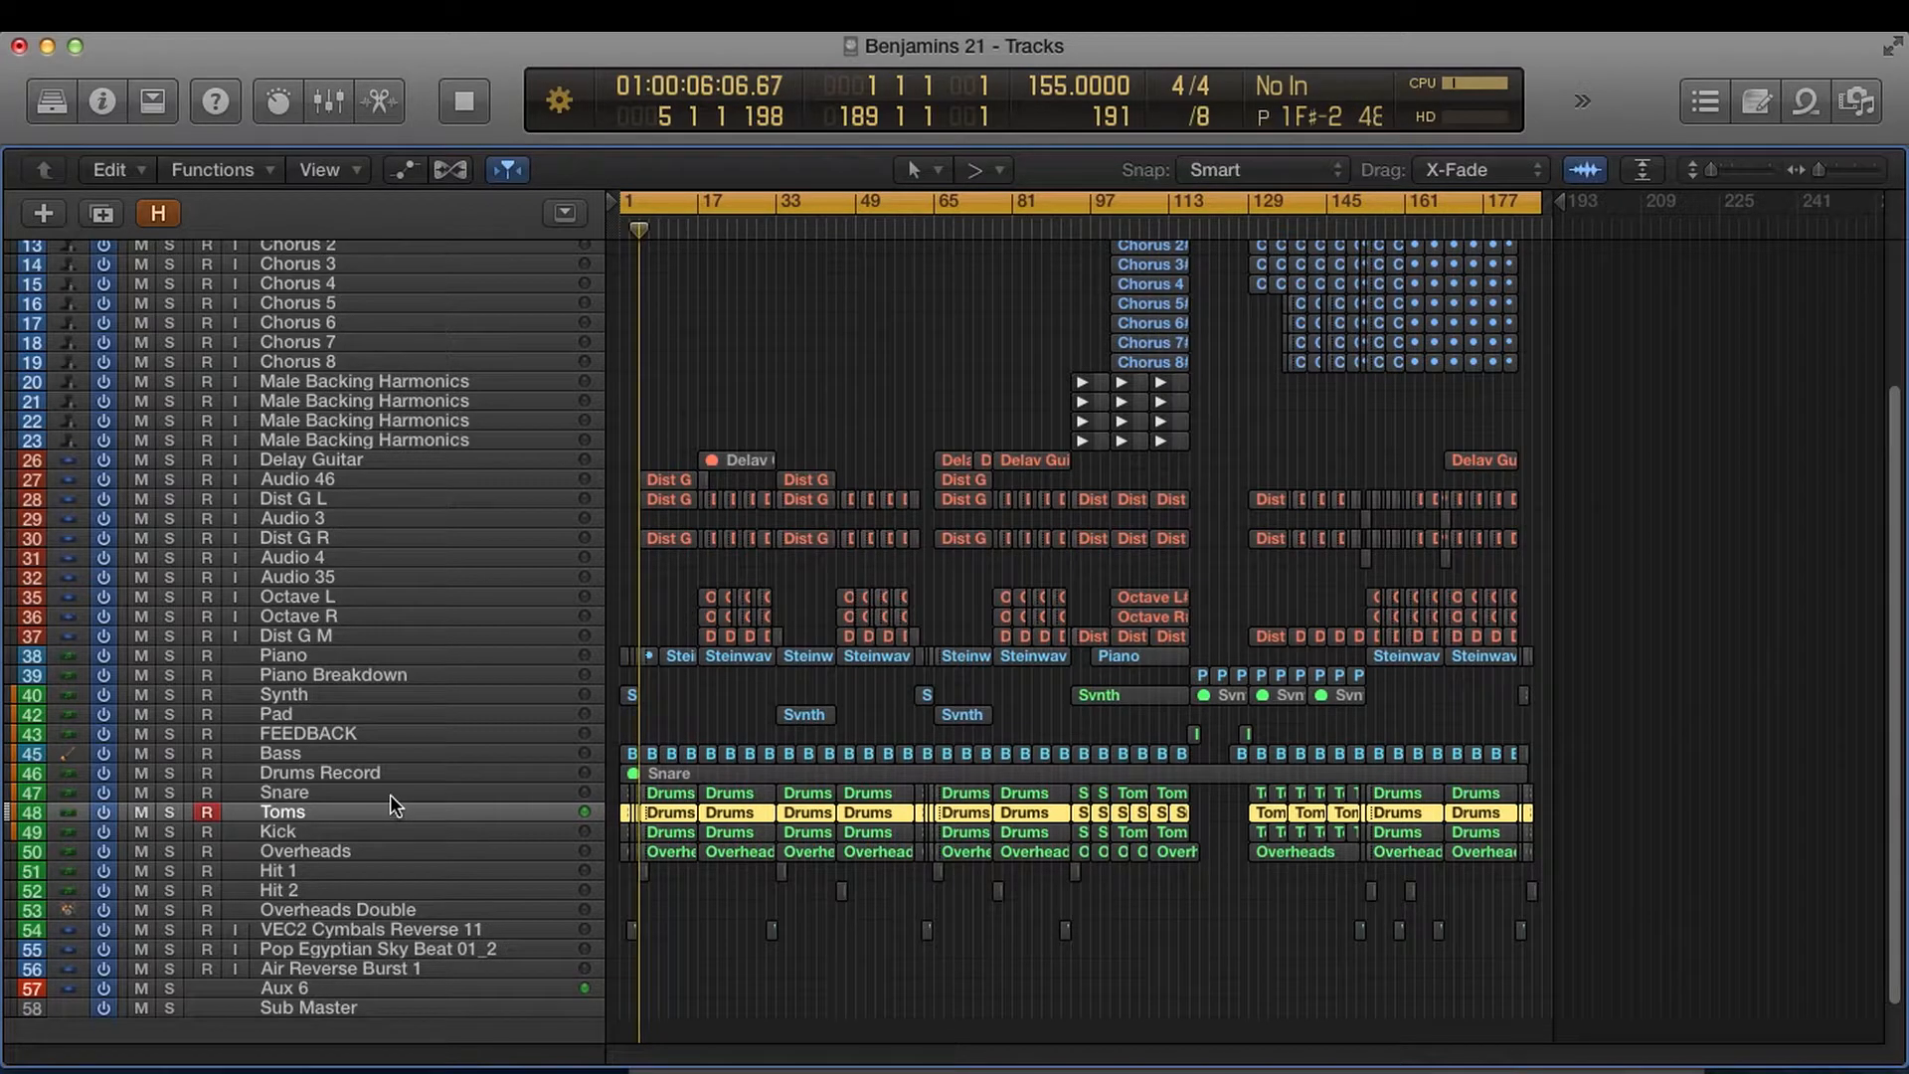
key(space)
Step: Add the Snare, Drums Record and Kick tracks to the selection, play the soloed regions from the beginning, and turn solo off
shift+click(434, 788)
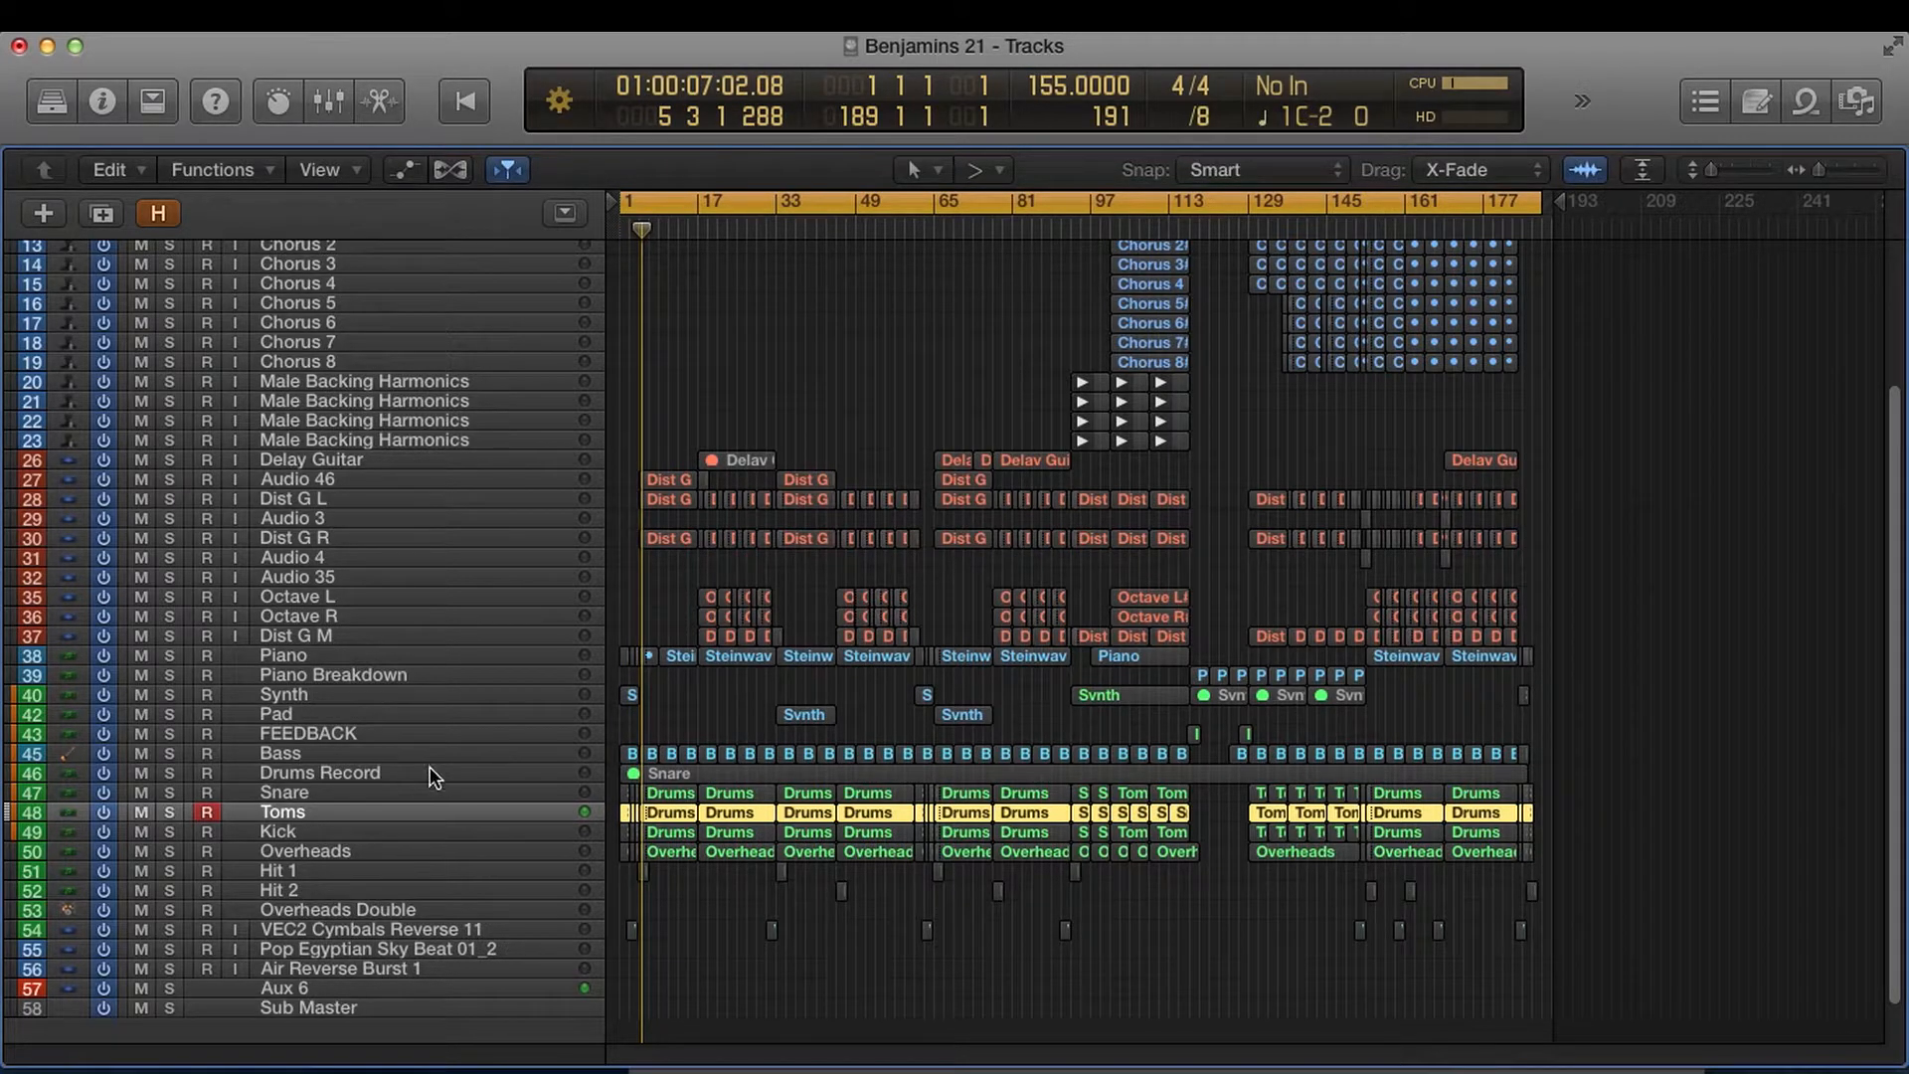
shift+click(430, 771)
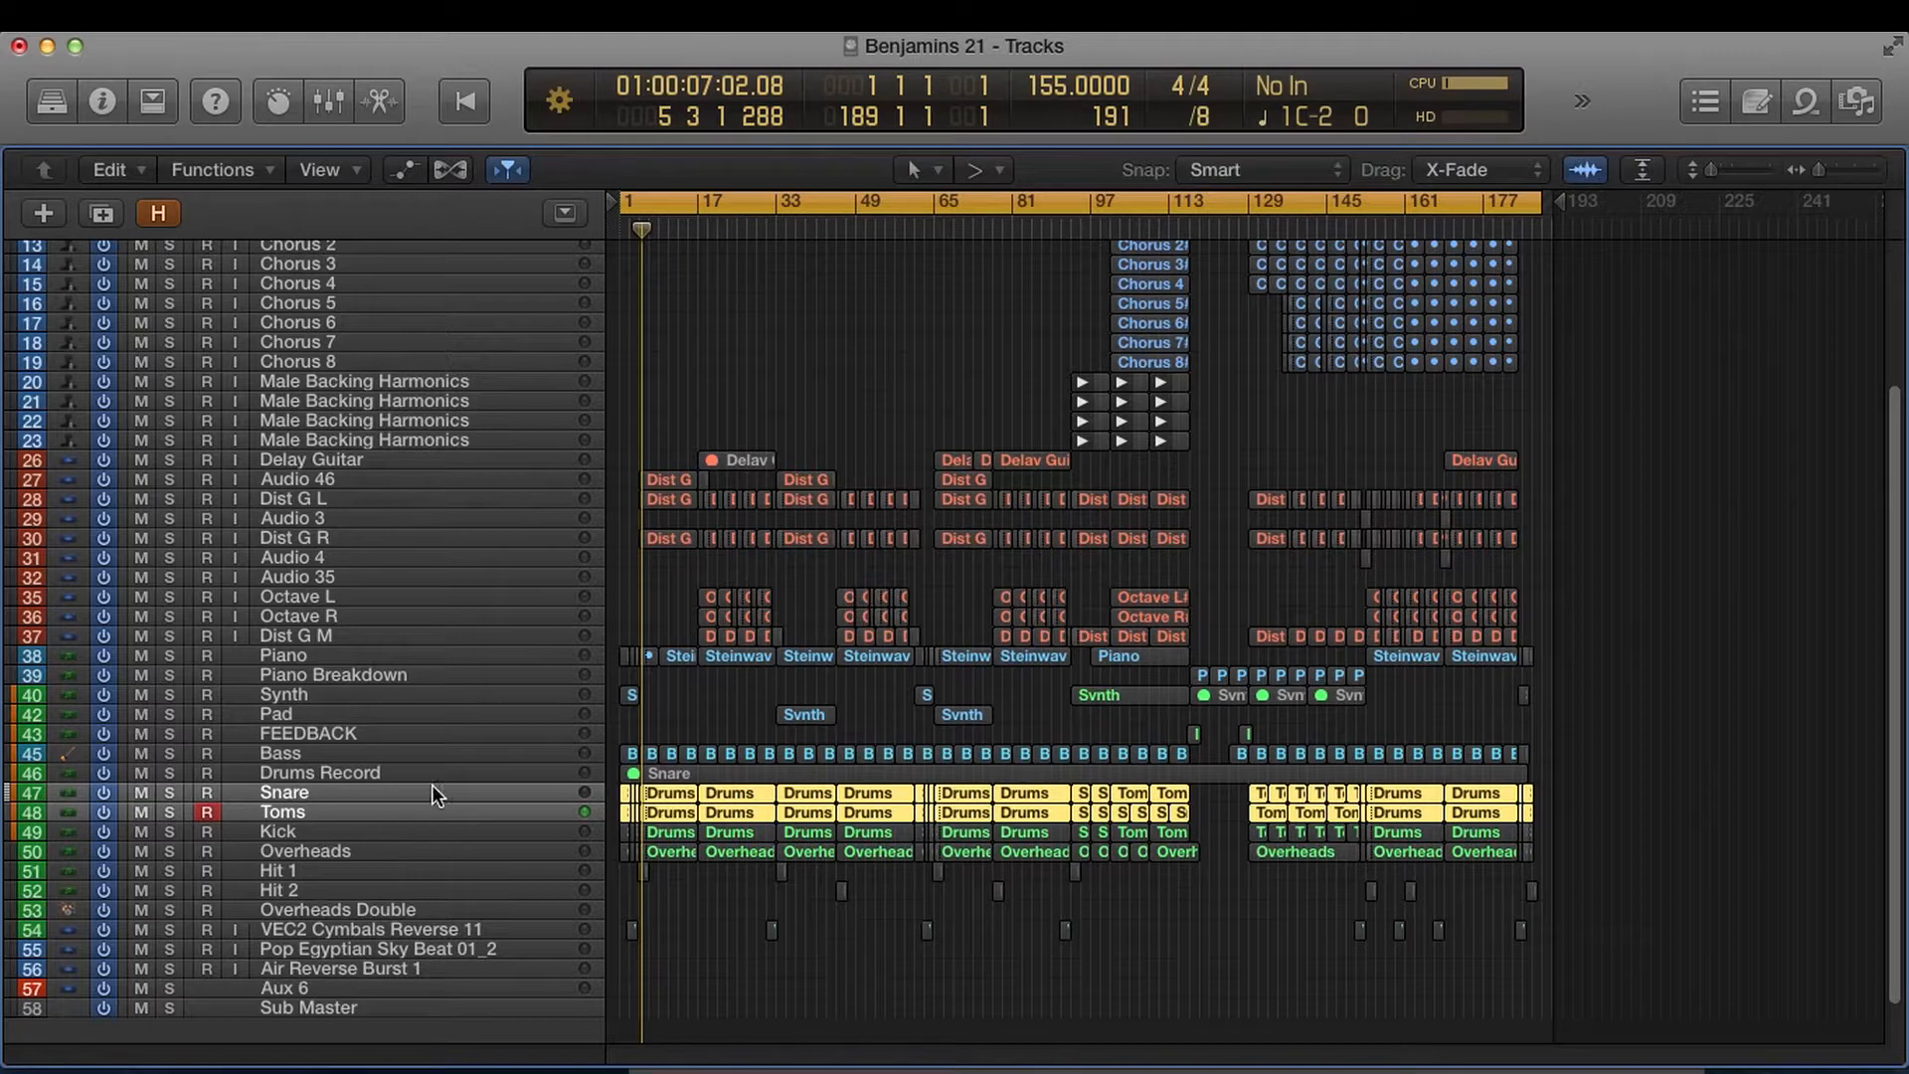
shift+click(386, 832)
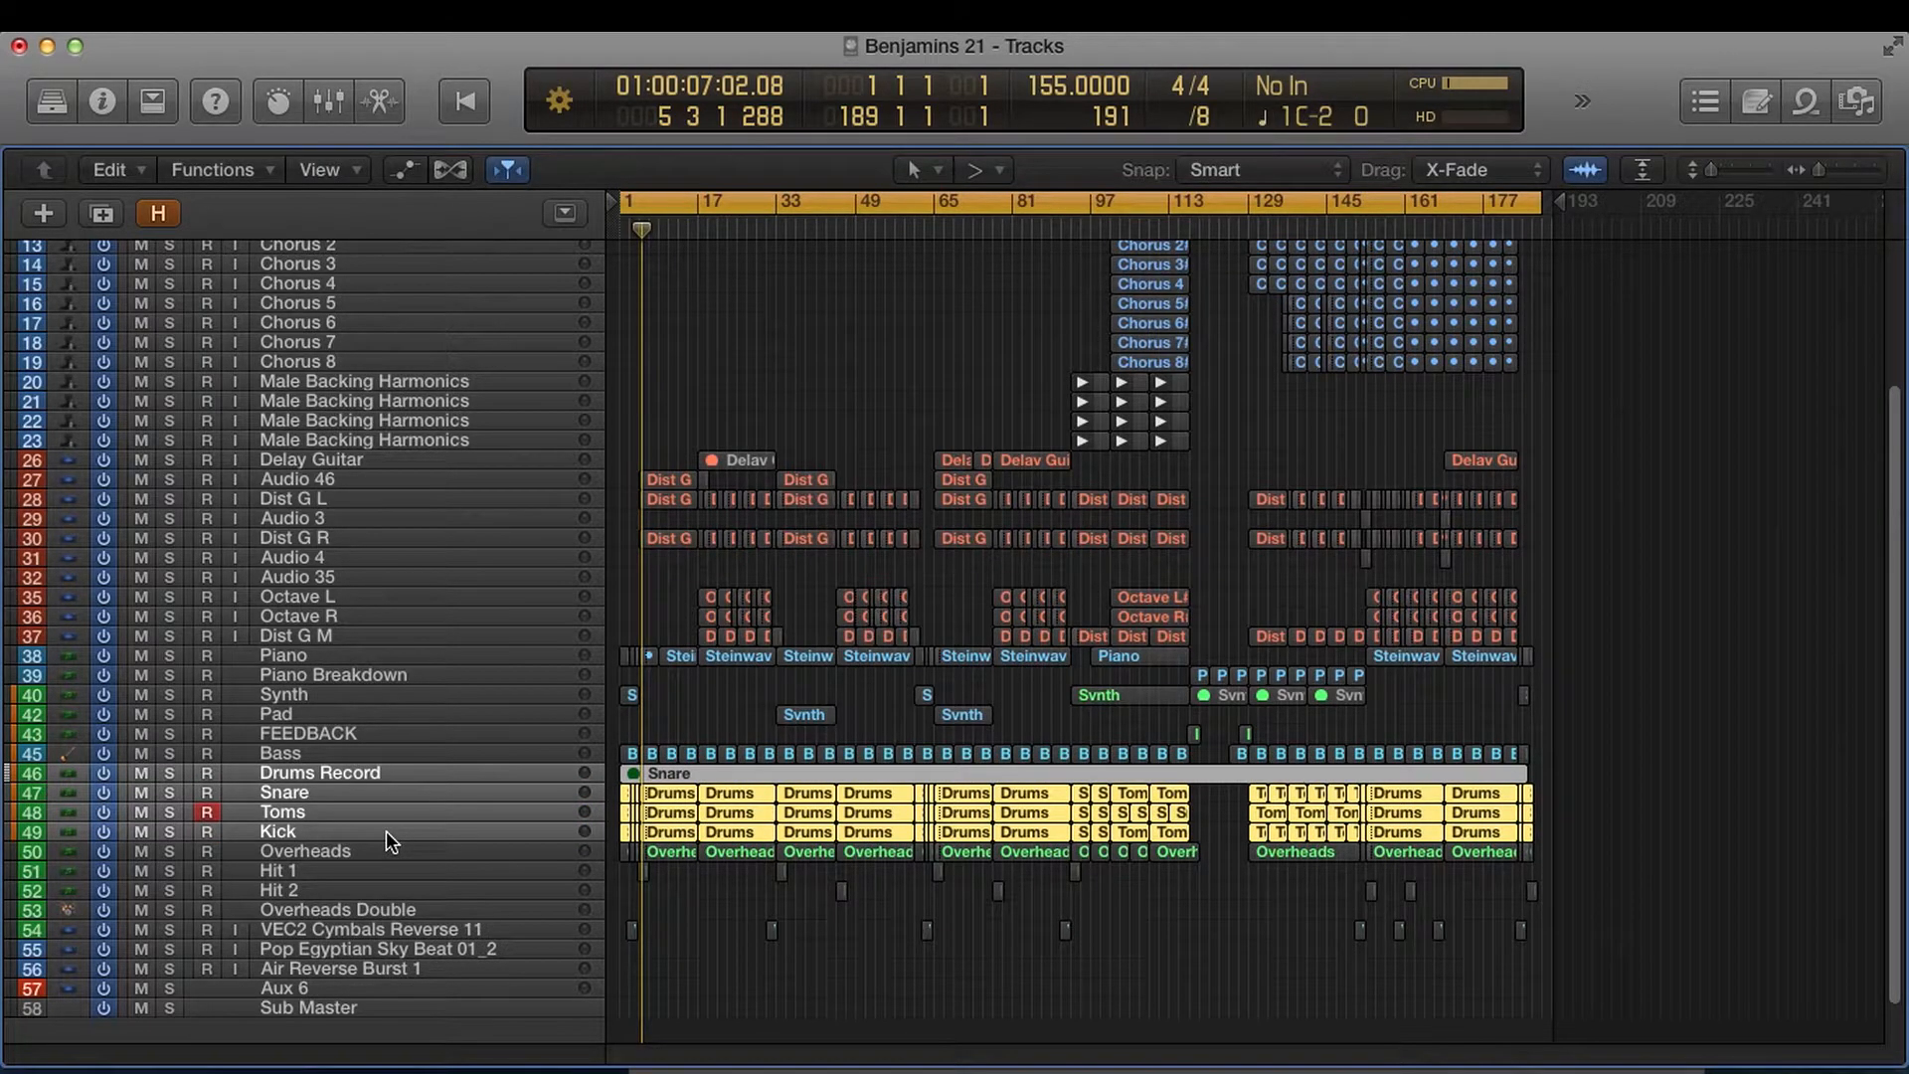
key(Return)
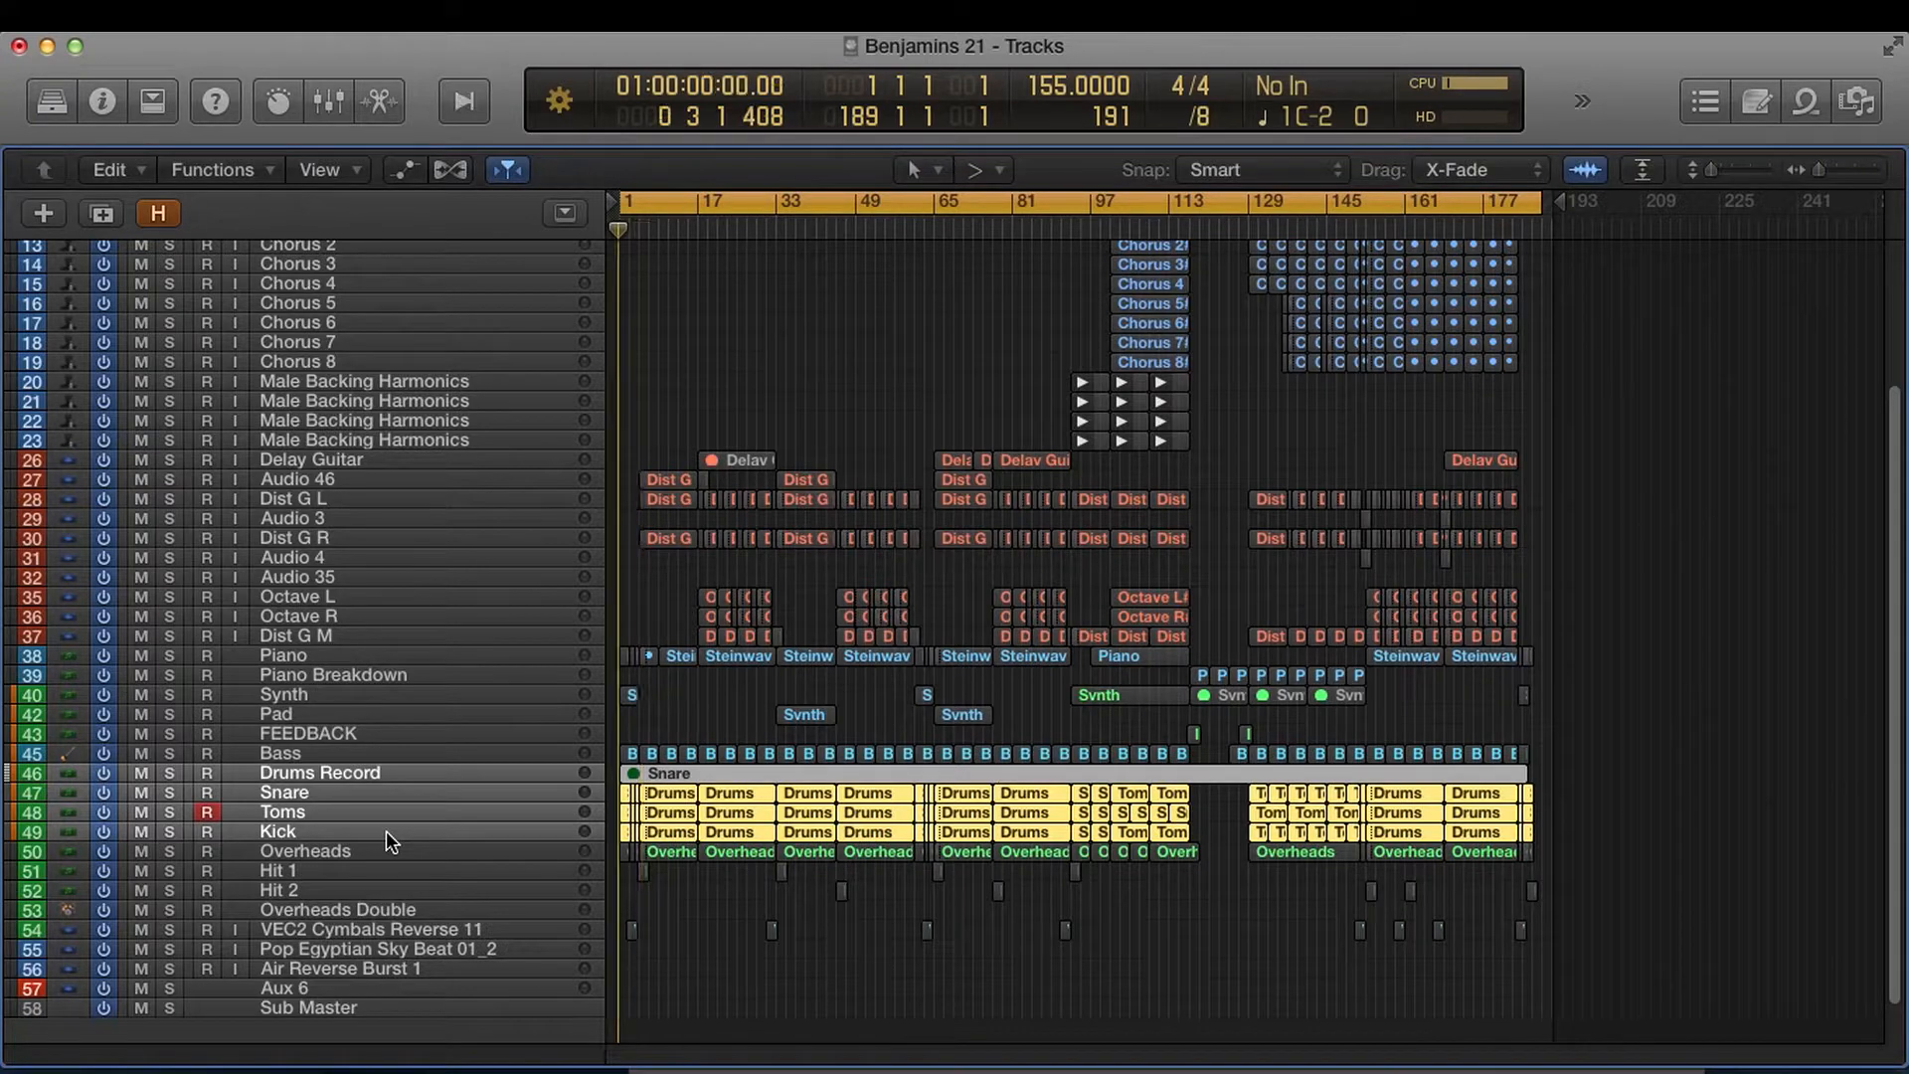
key(space)
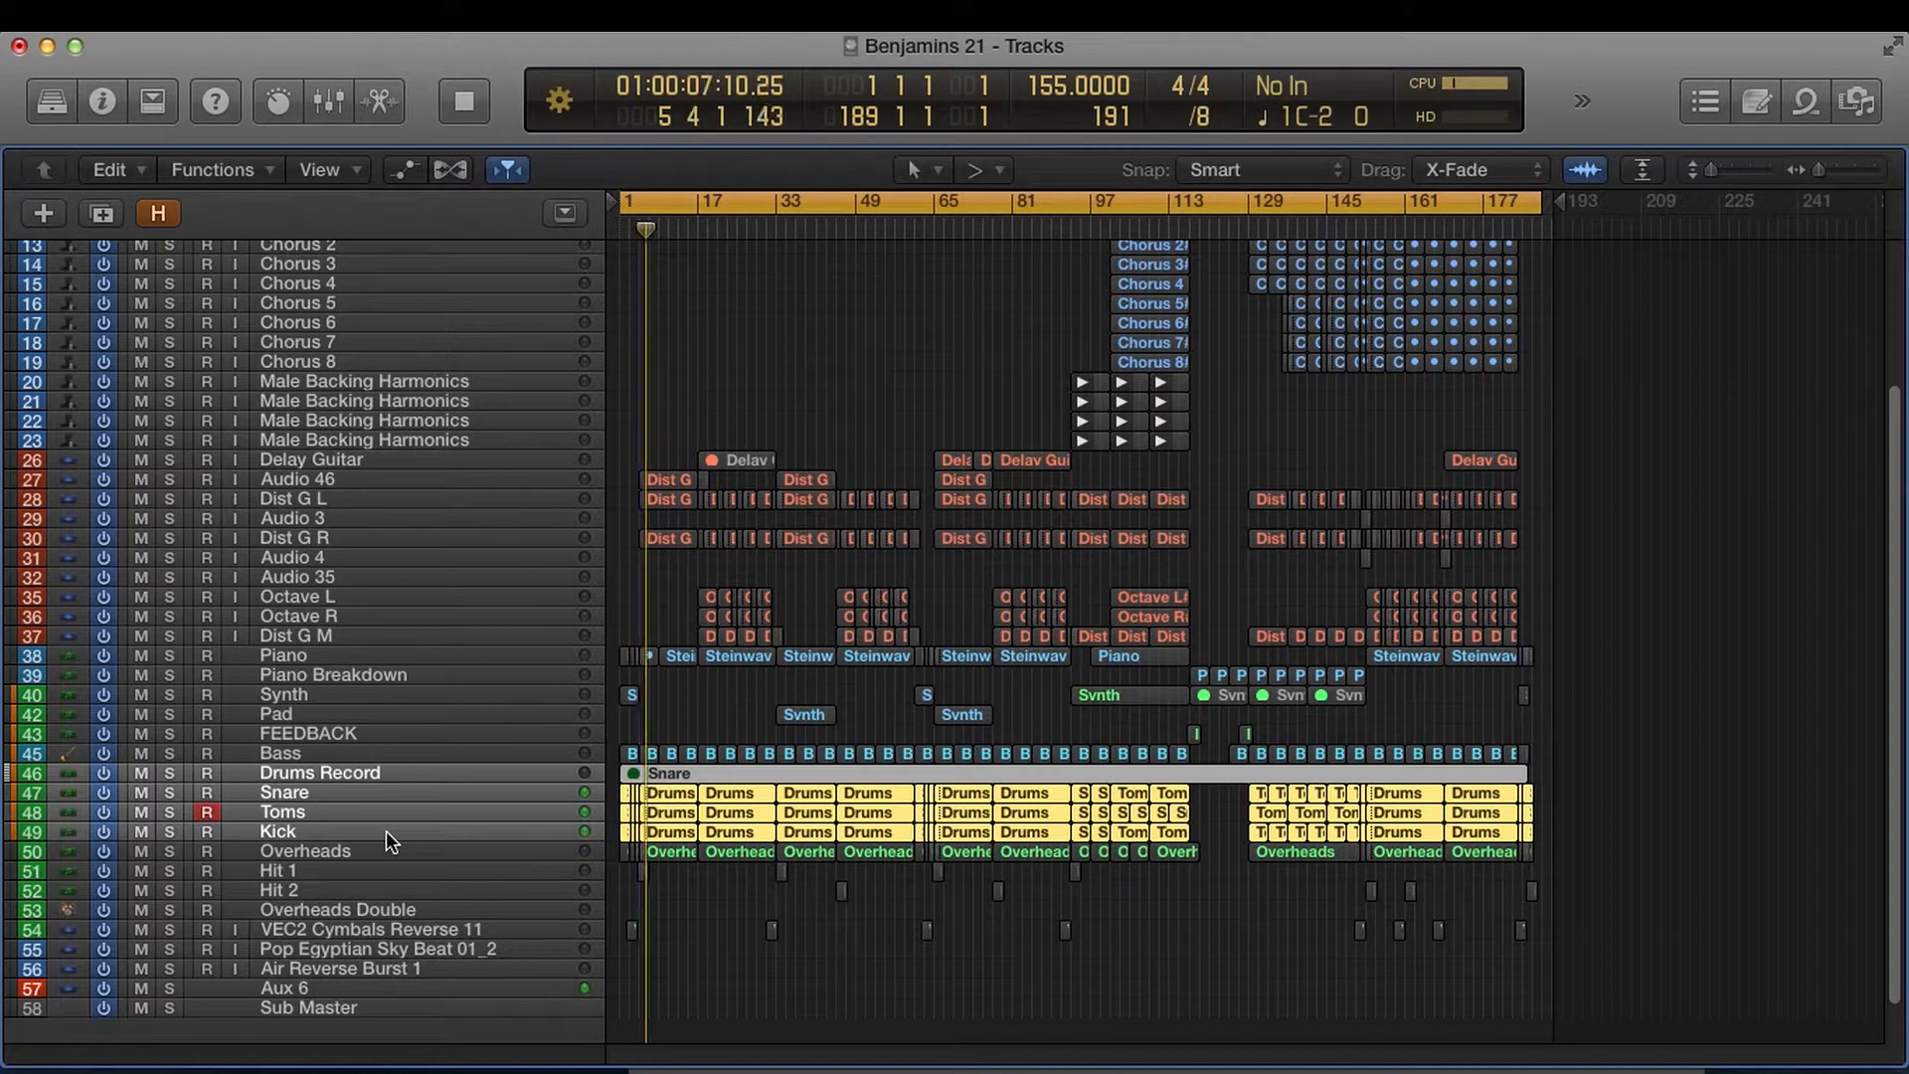
key(space)
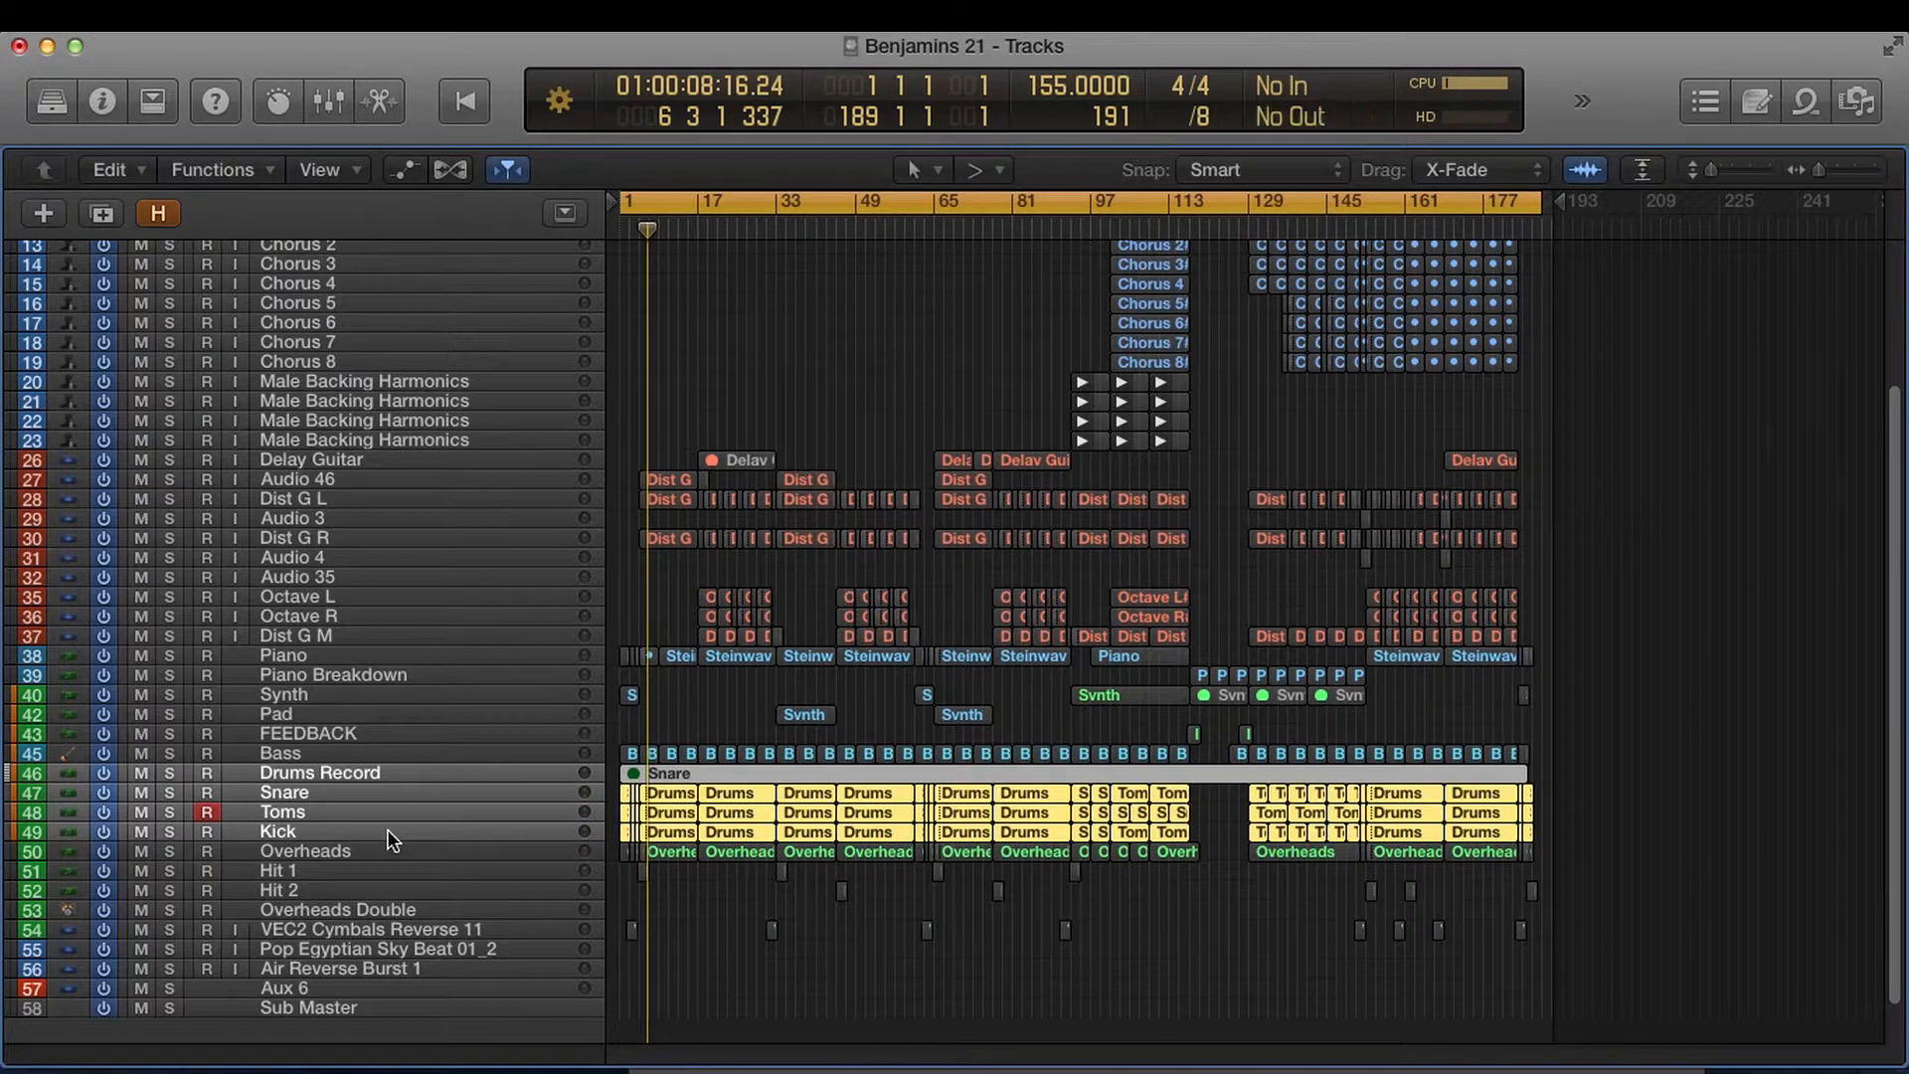
key(ctrl+s)
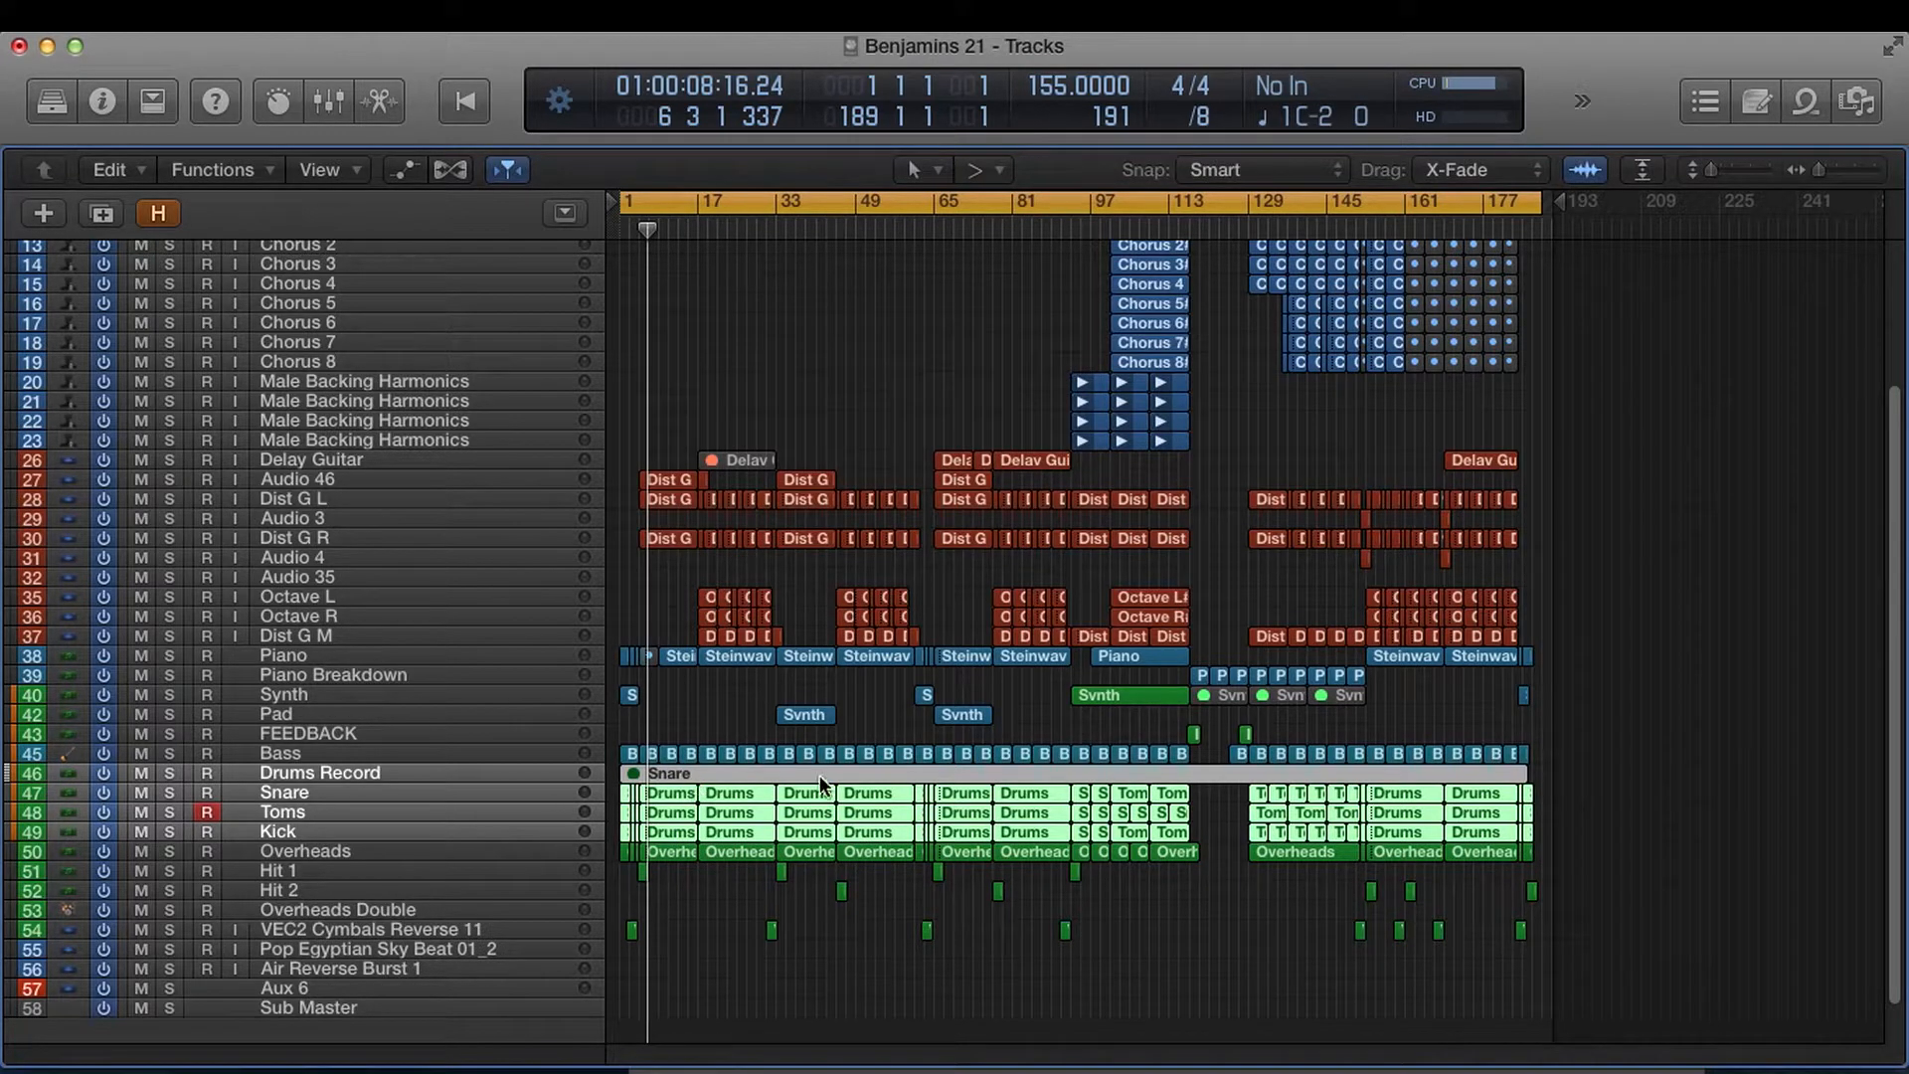
Step: Select the Overheads track, play its regions soloed, and examine its notes over bars 1 to 20 in the Piano Roll
click(394, 851)
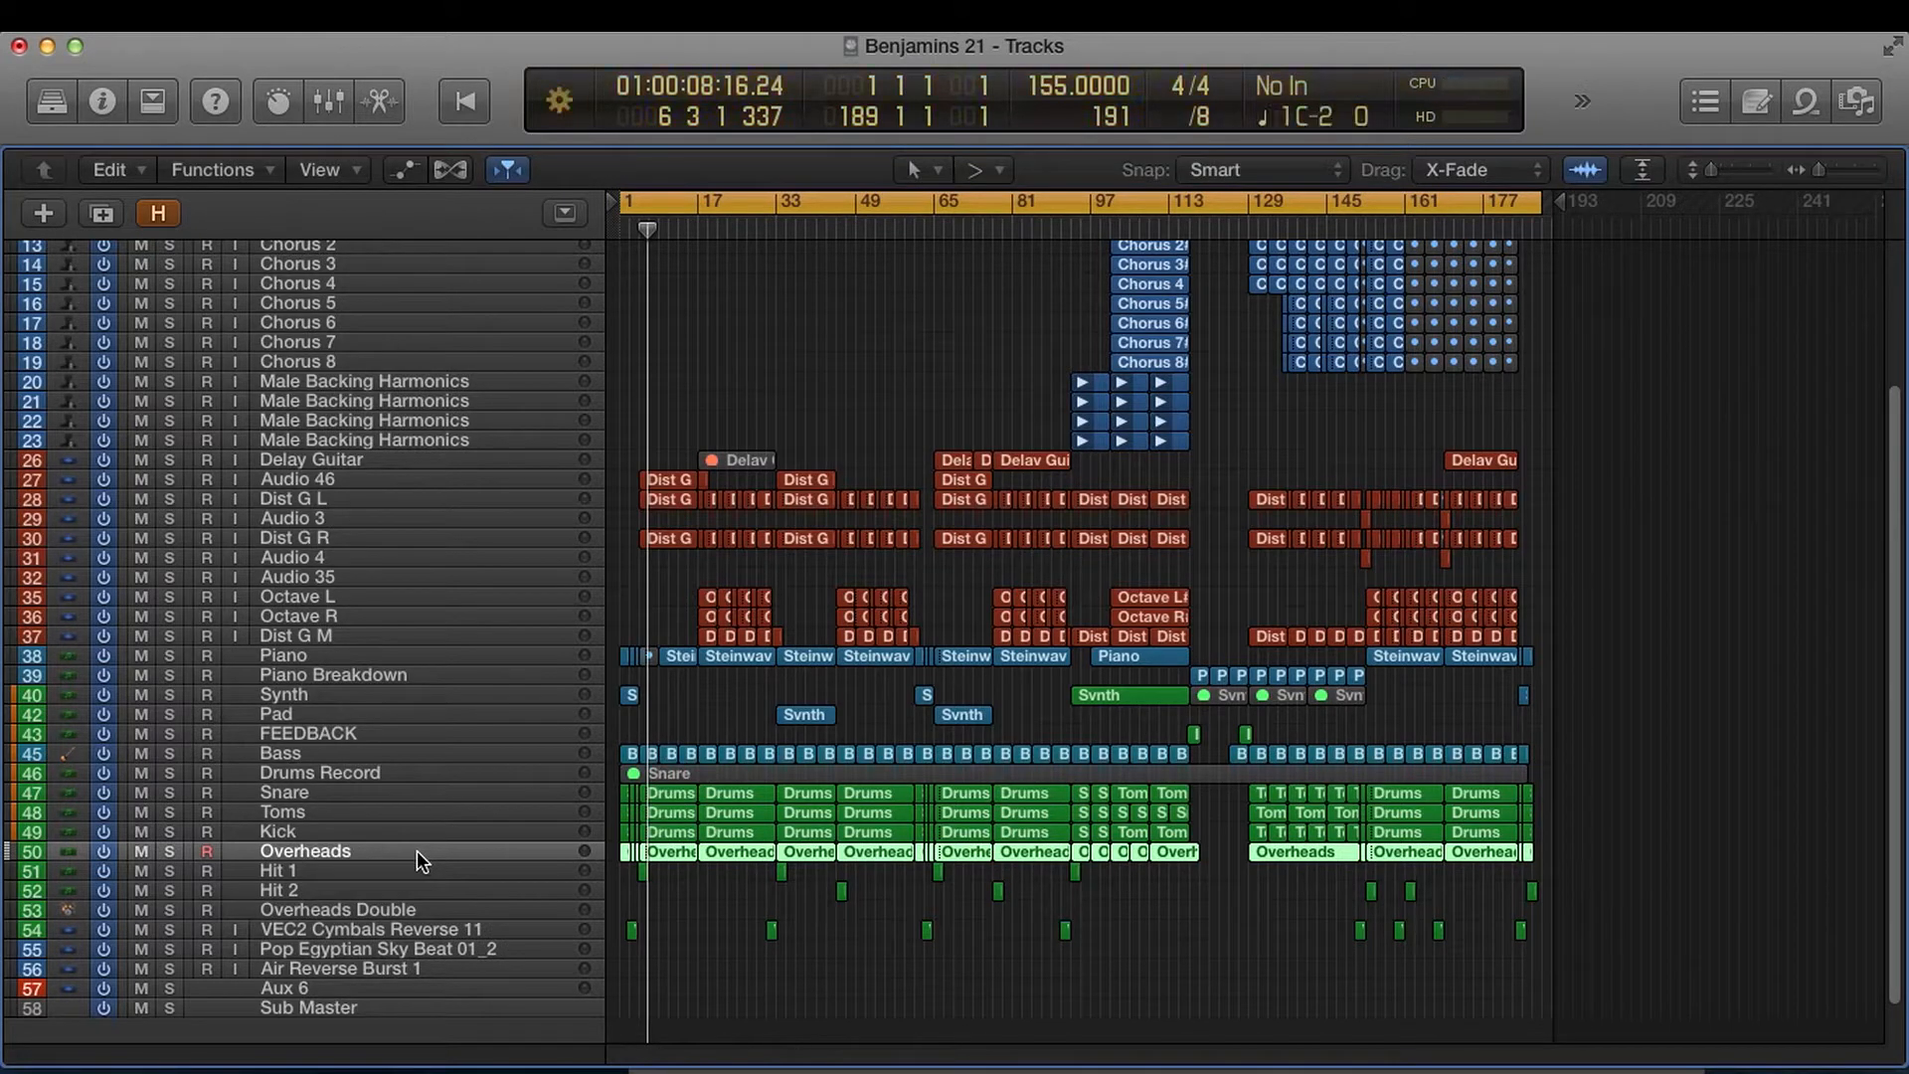
key(ctrl+s)
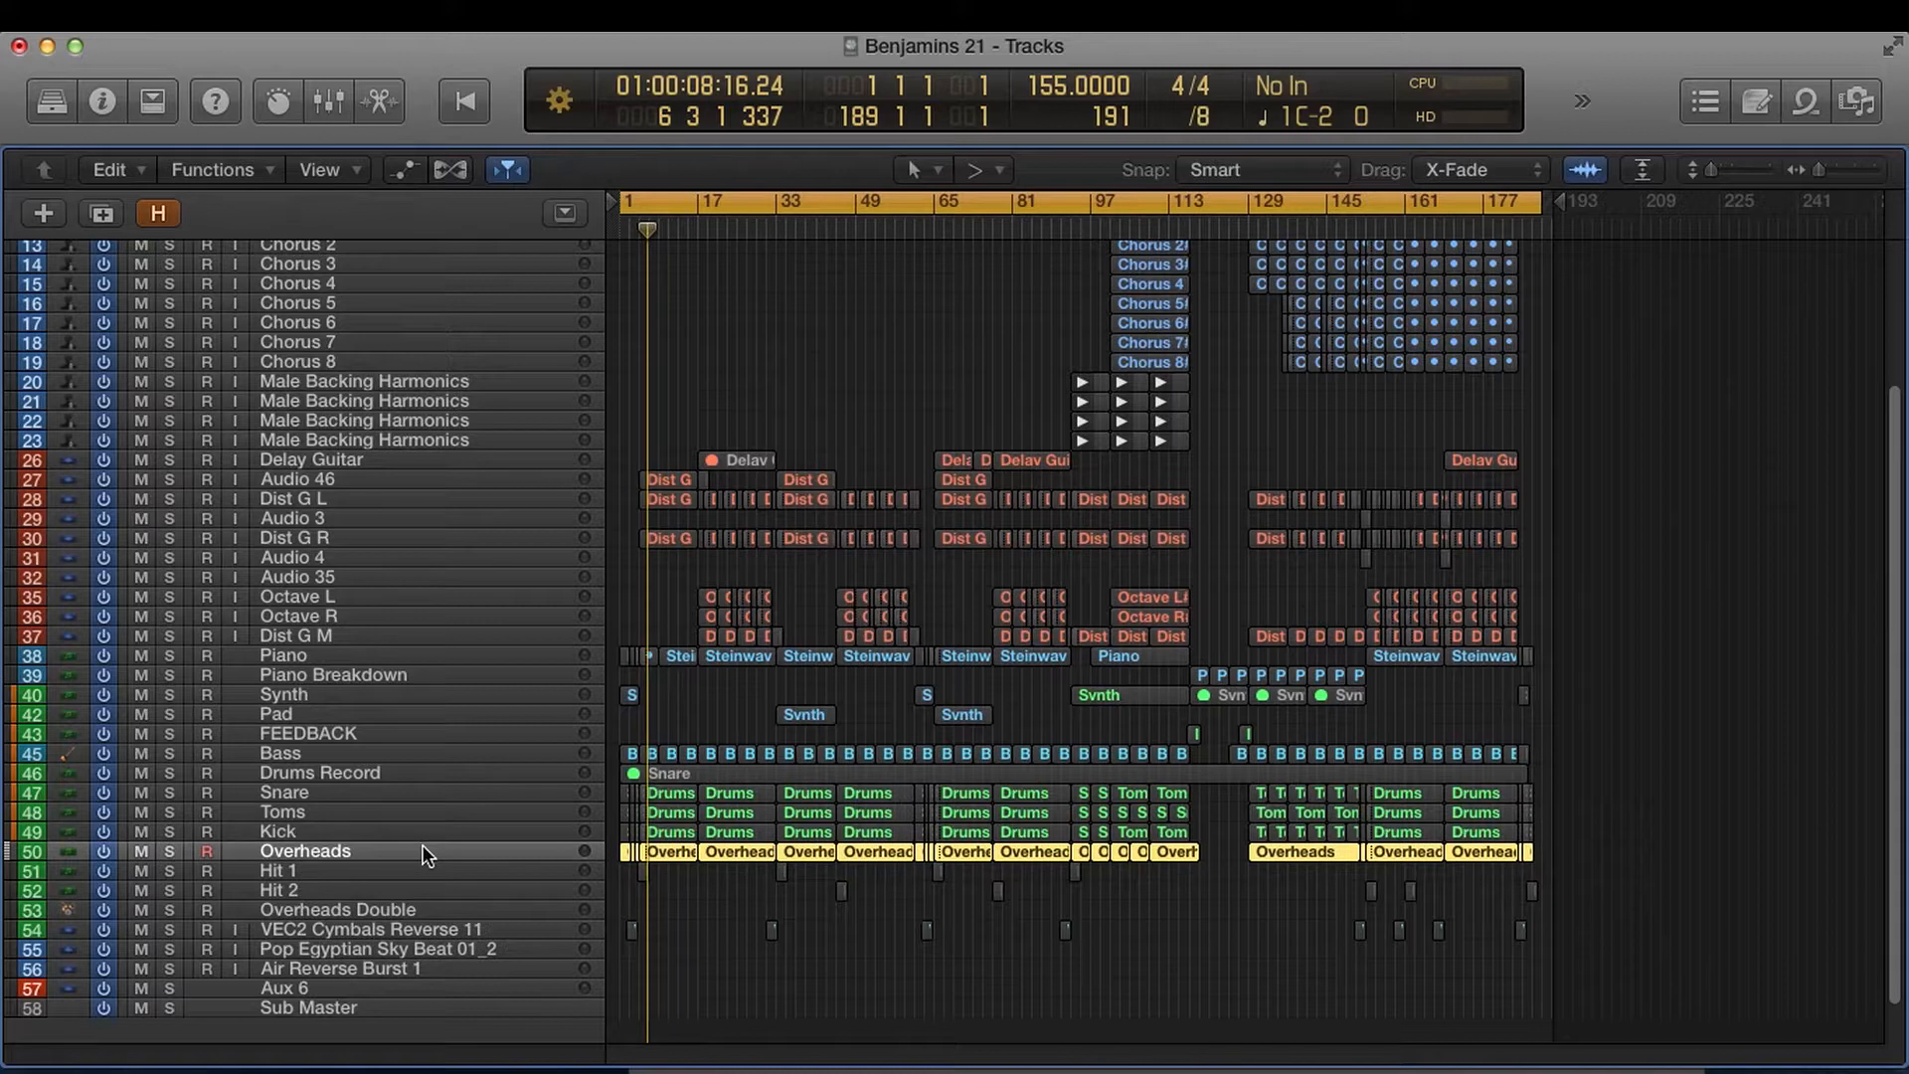
key(ctrl+r)
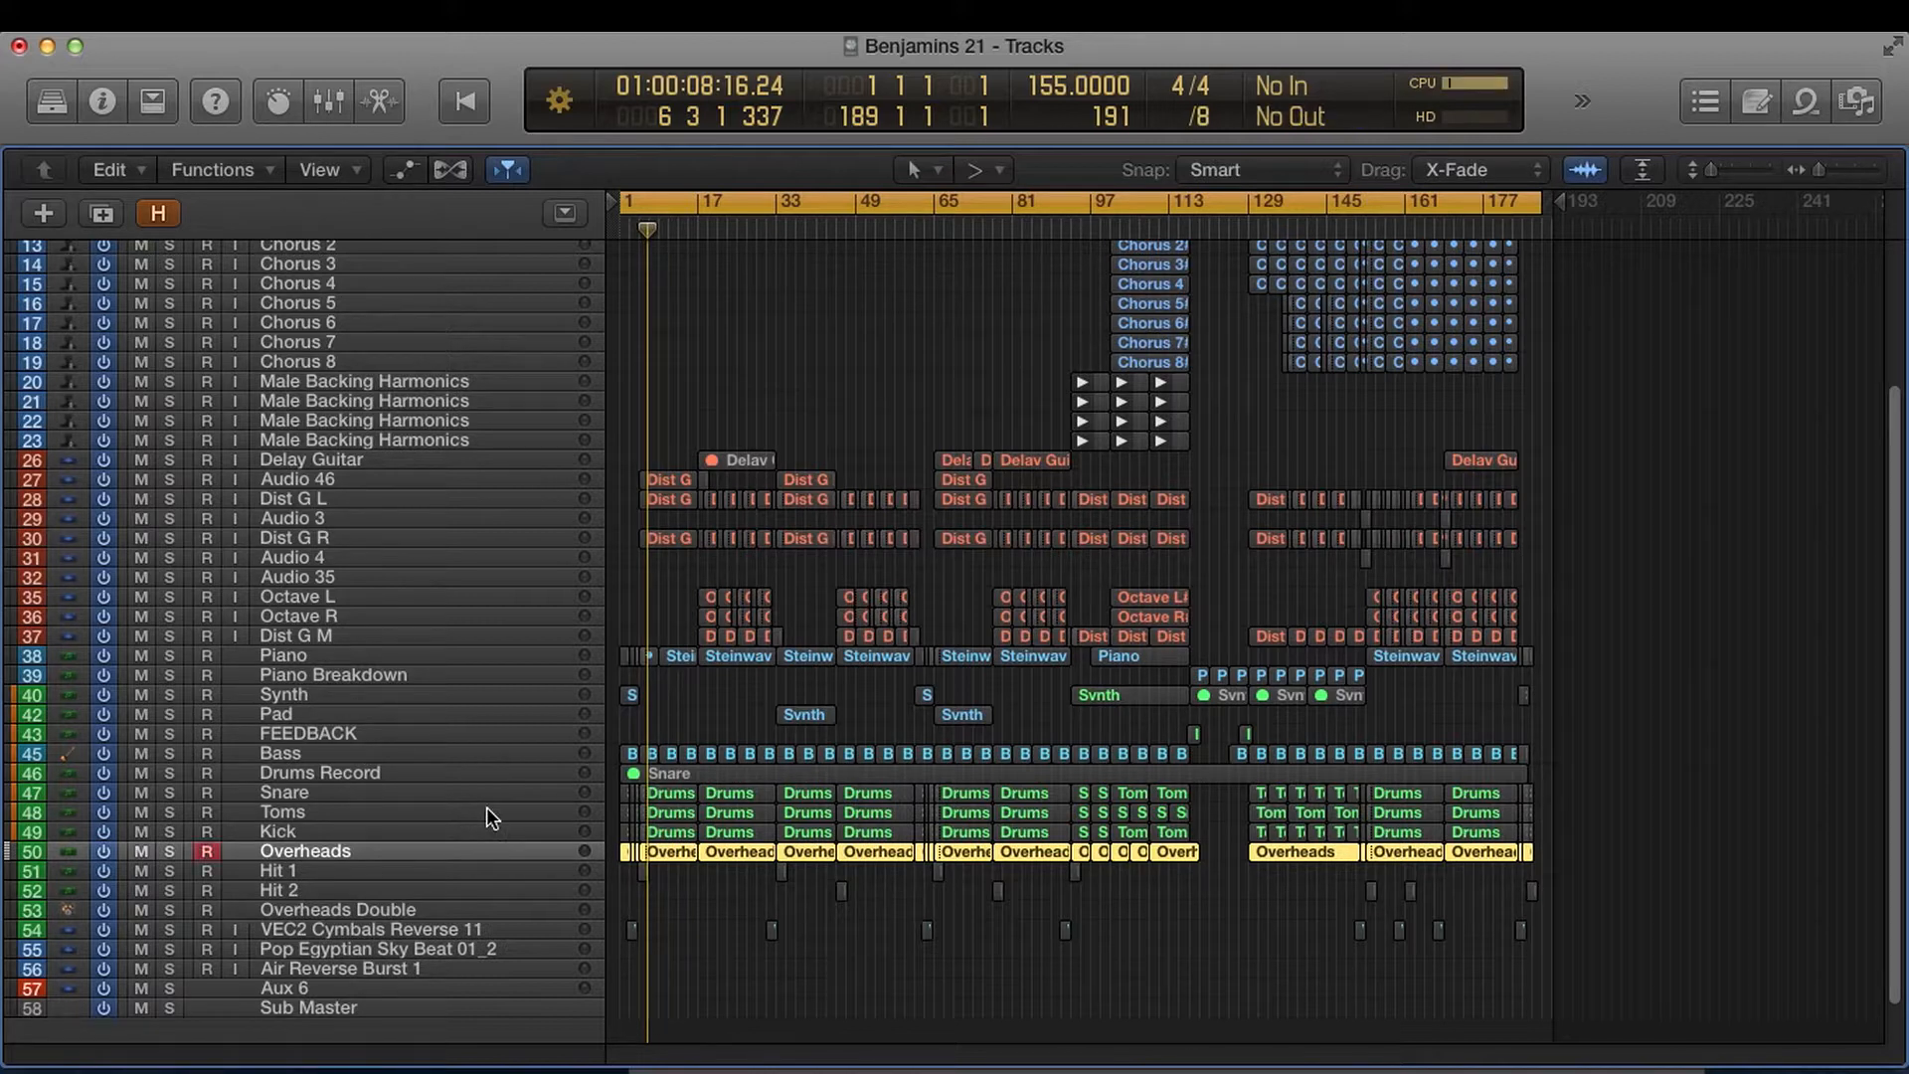
key(super+b)
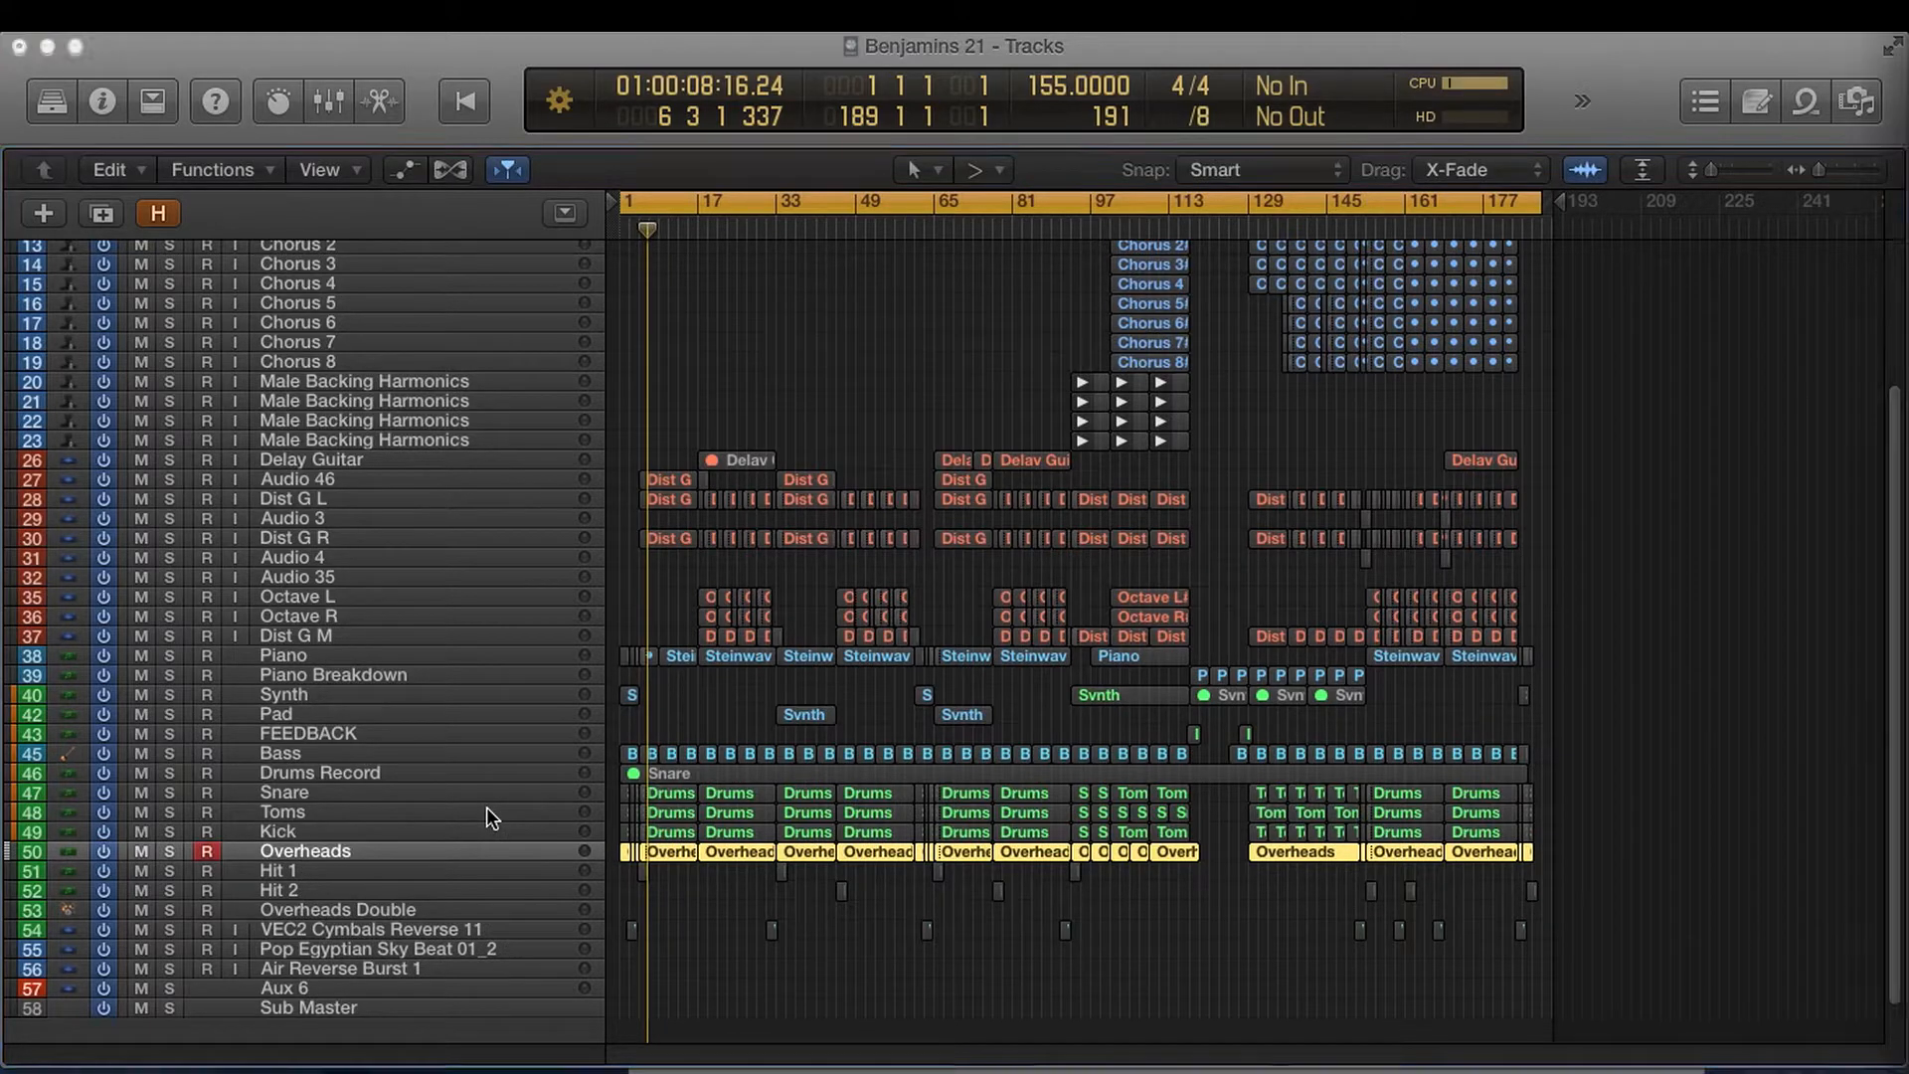
key(r)
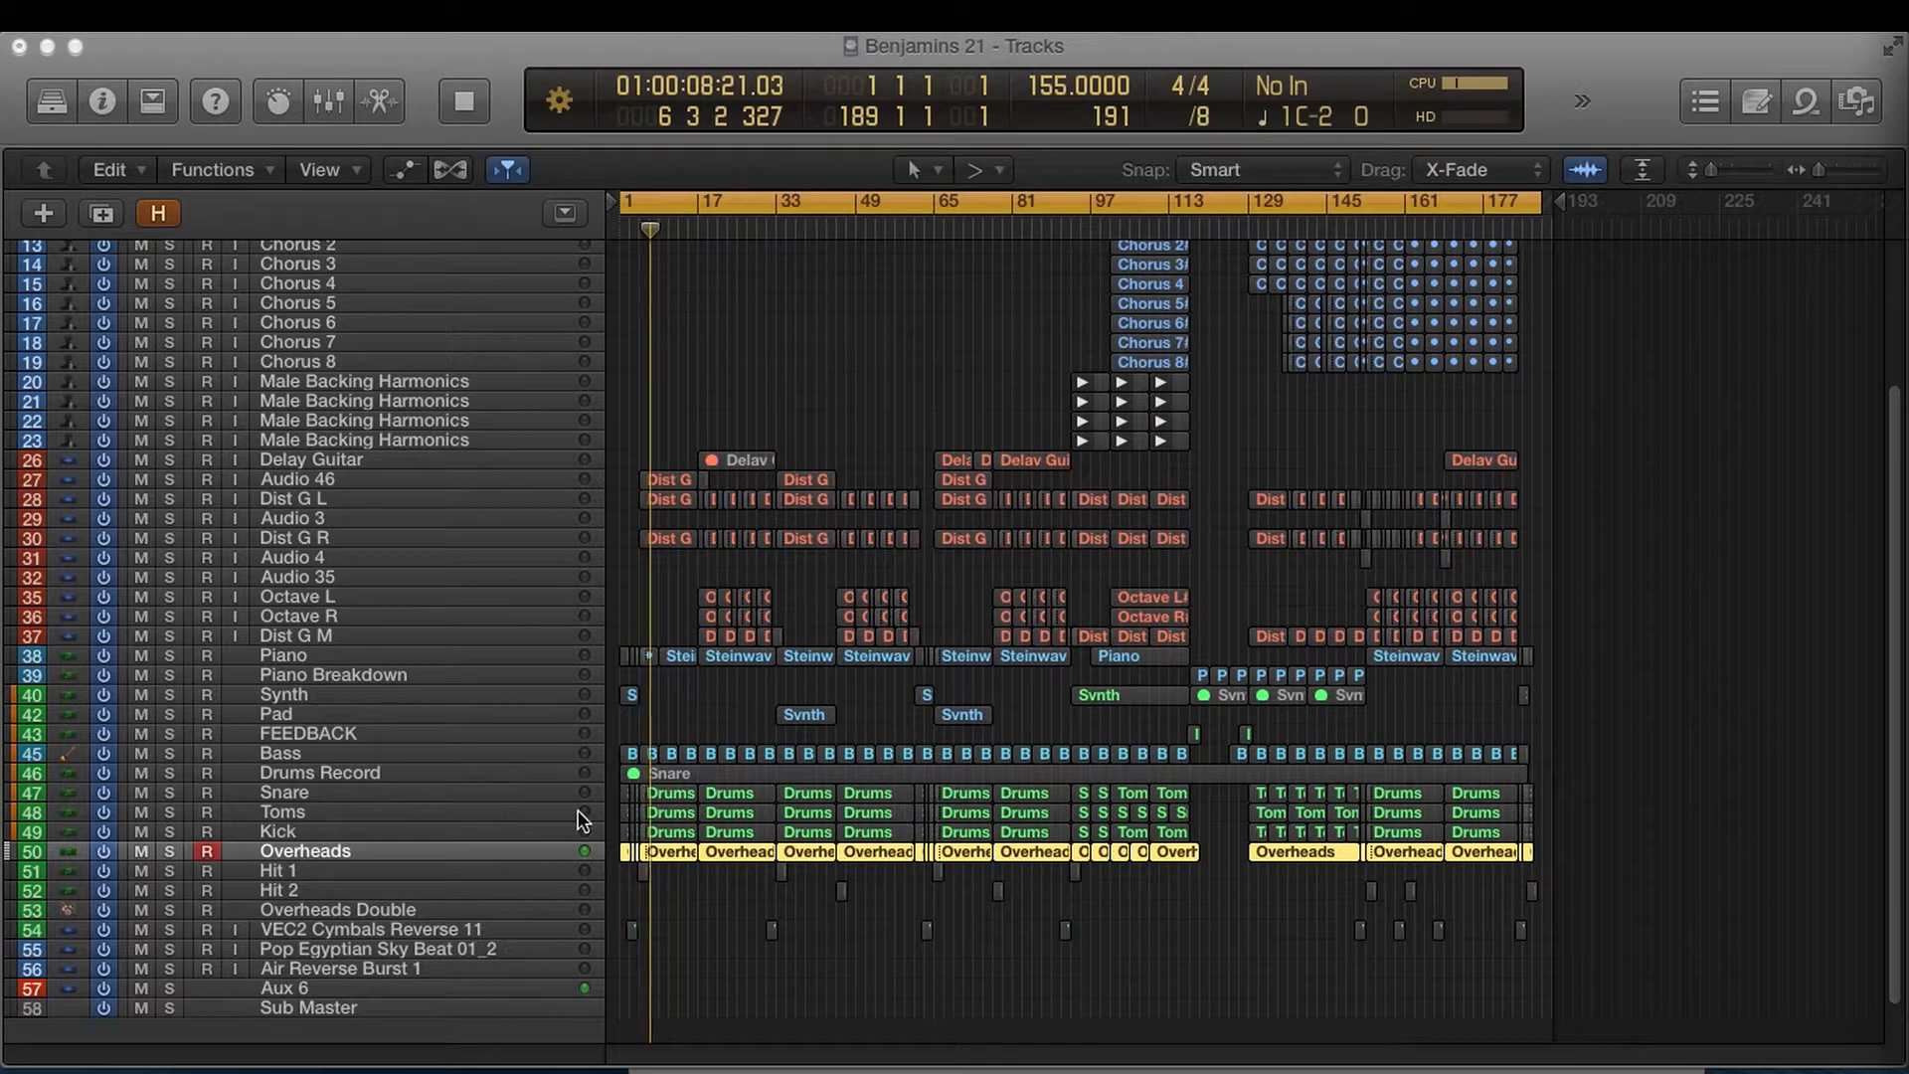
key(space)
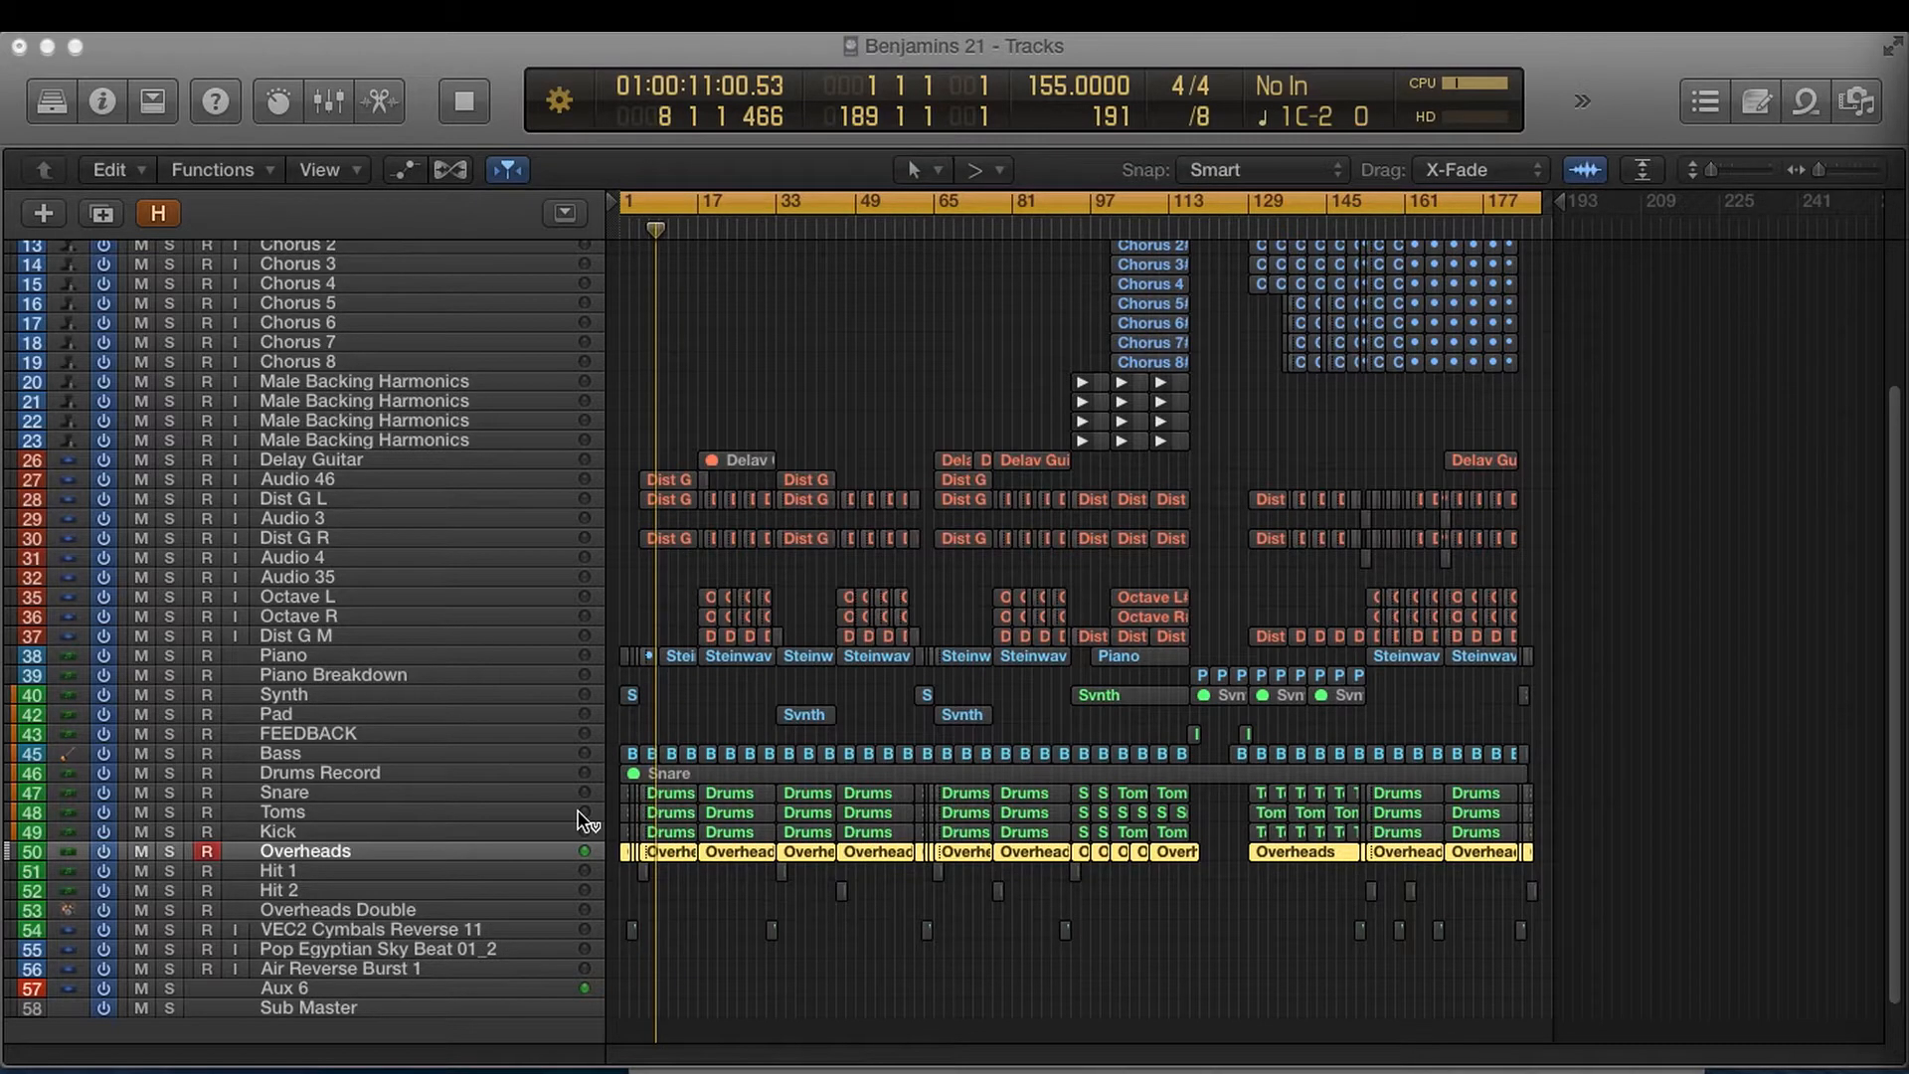
key(super+4)
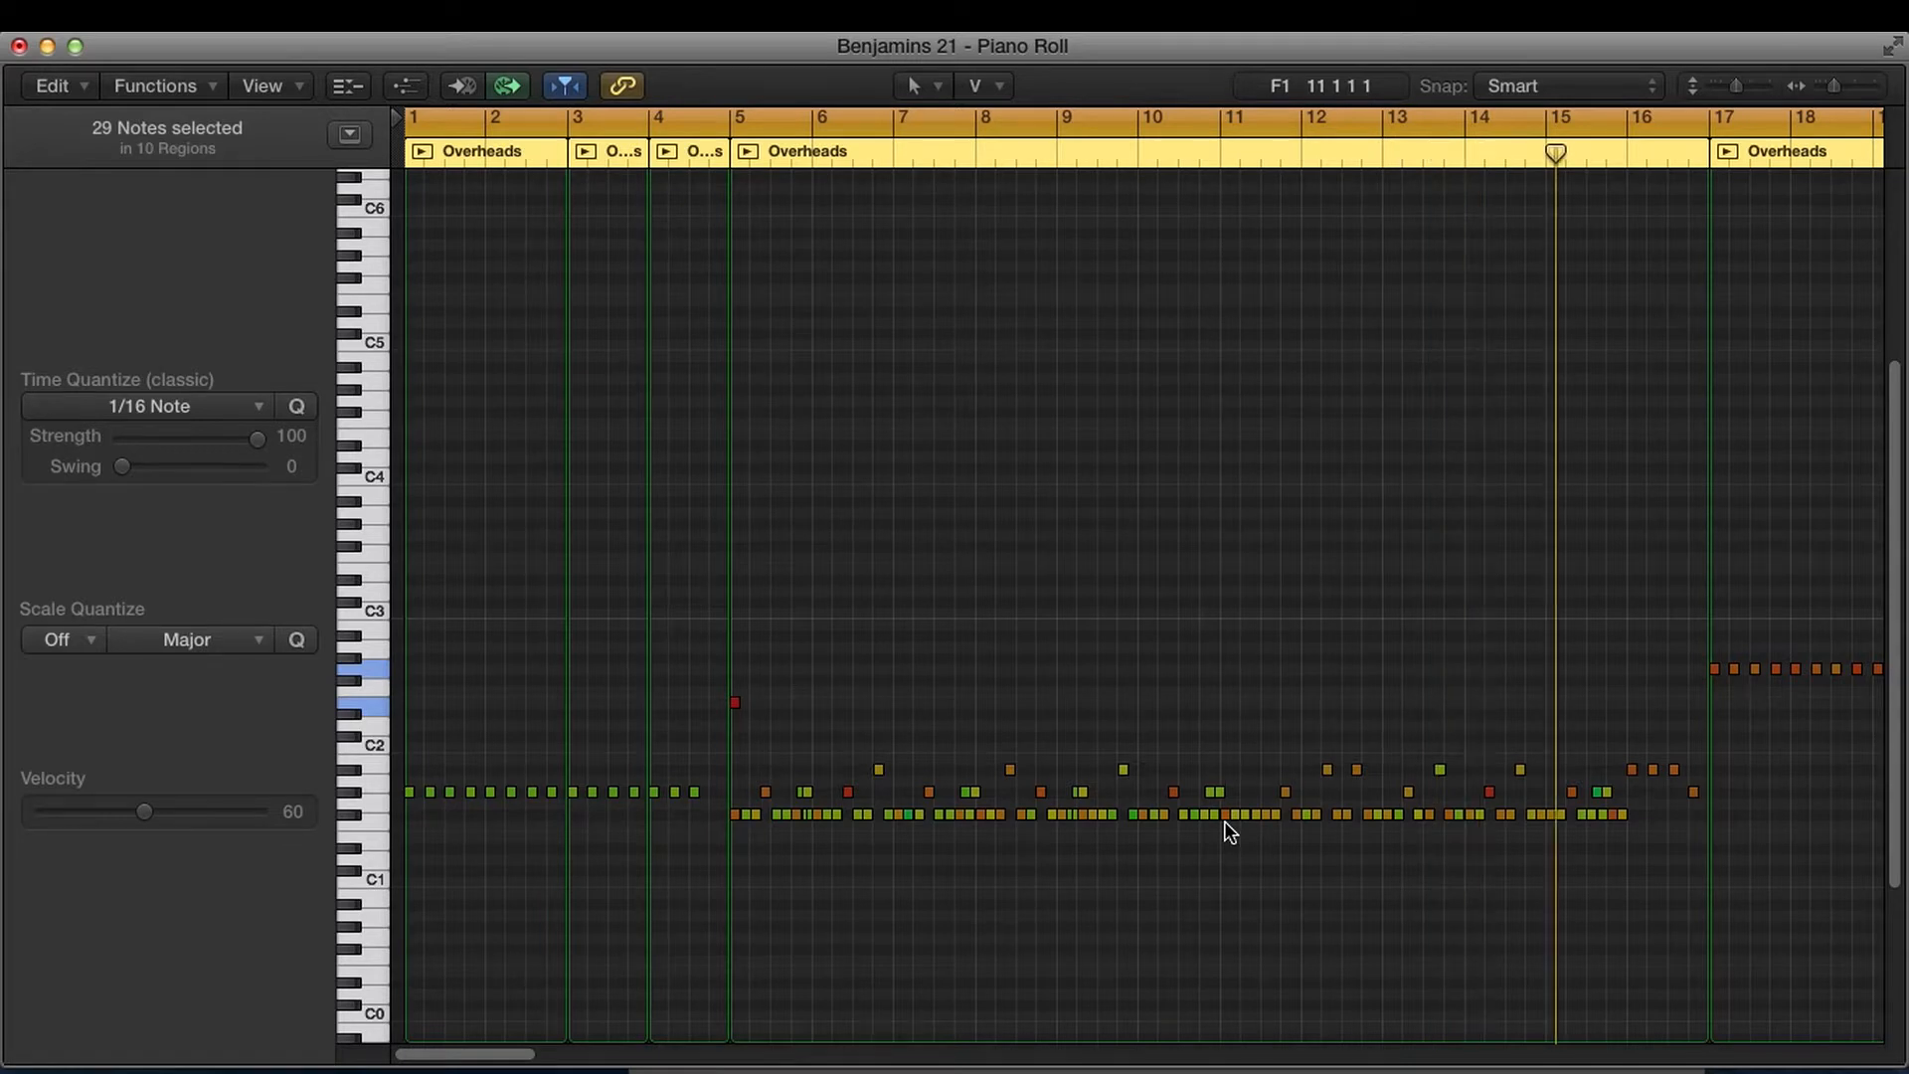
scroll(1225, 821, right, 3)
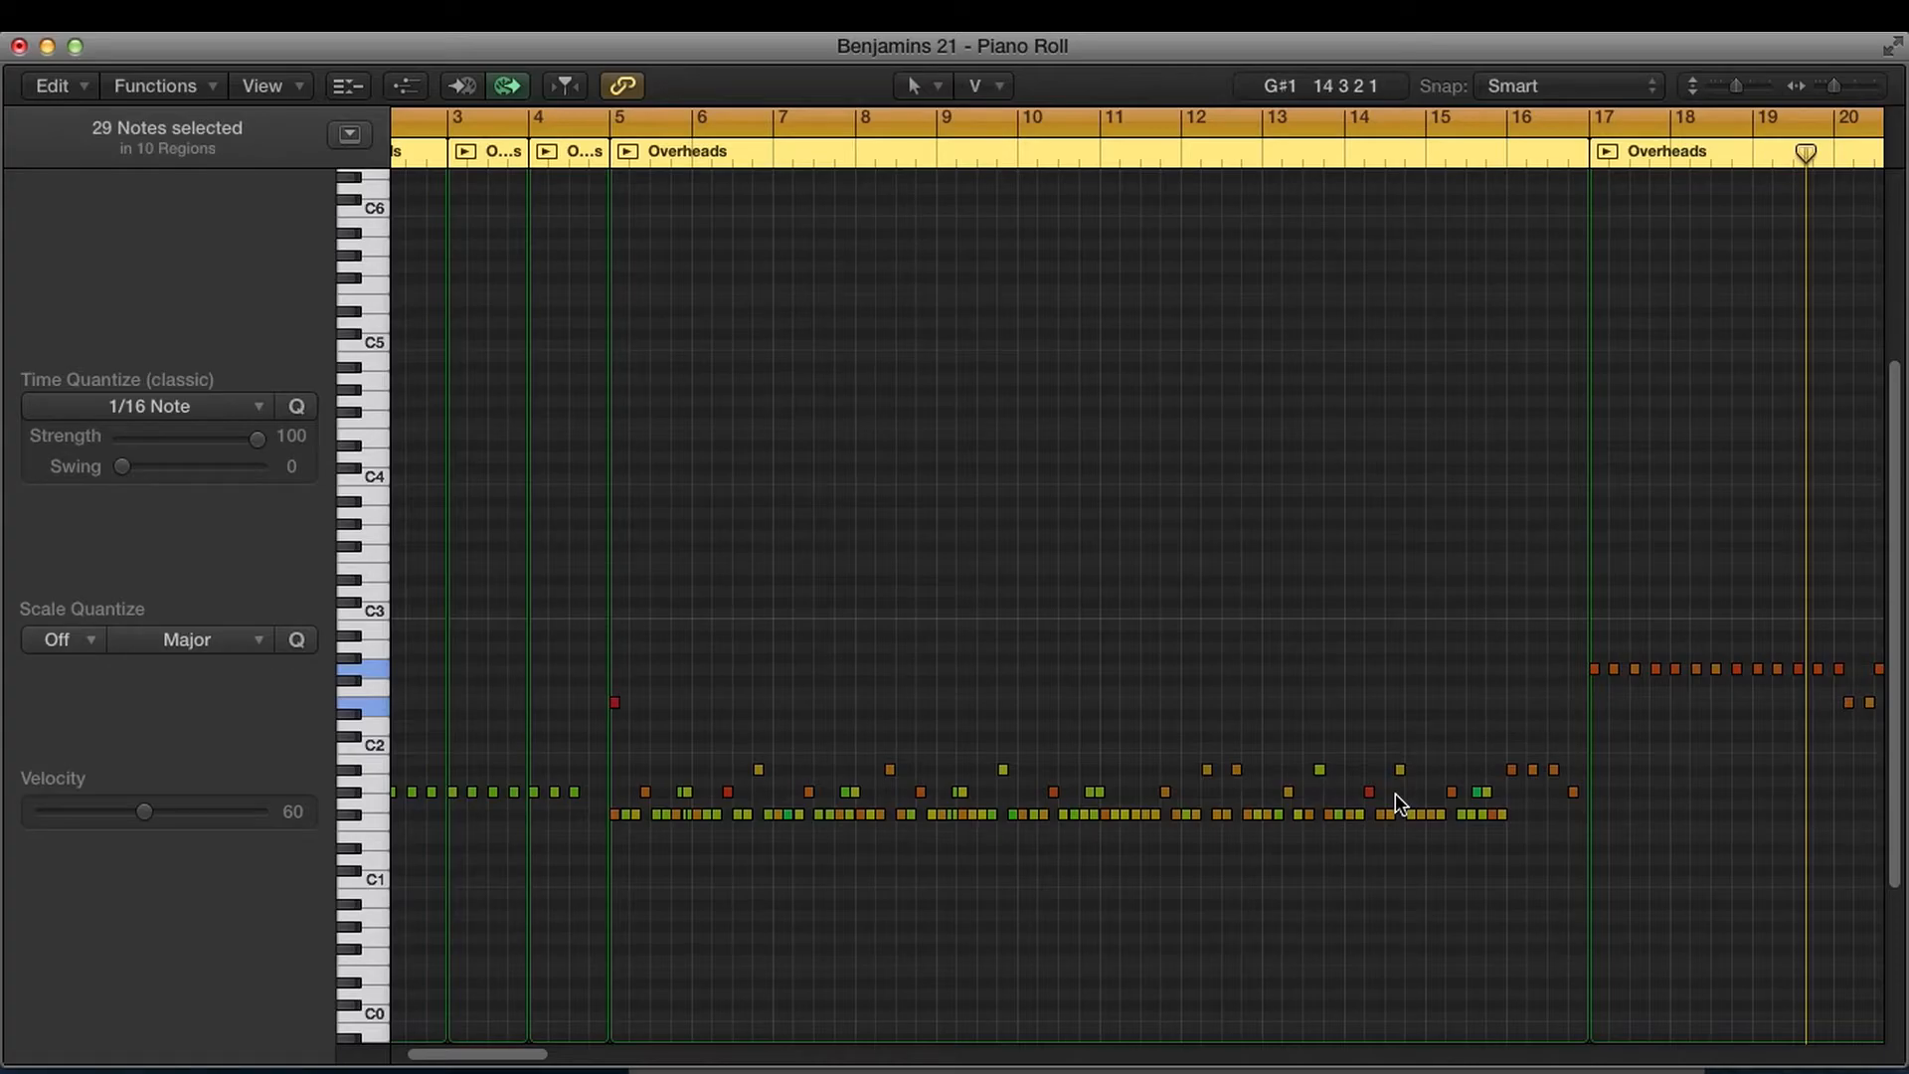
Step: Return to the arrangement, turn off the cycle range, and play the soloed Snare, Toms, Kick and Overheads regions together from about bar 19
key(super+w)
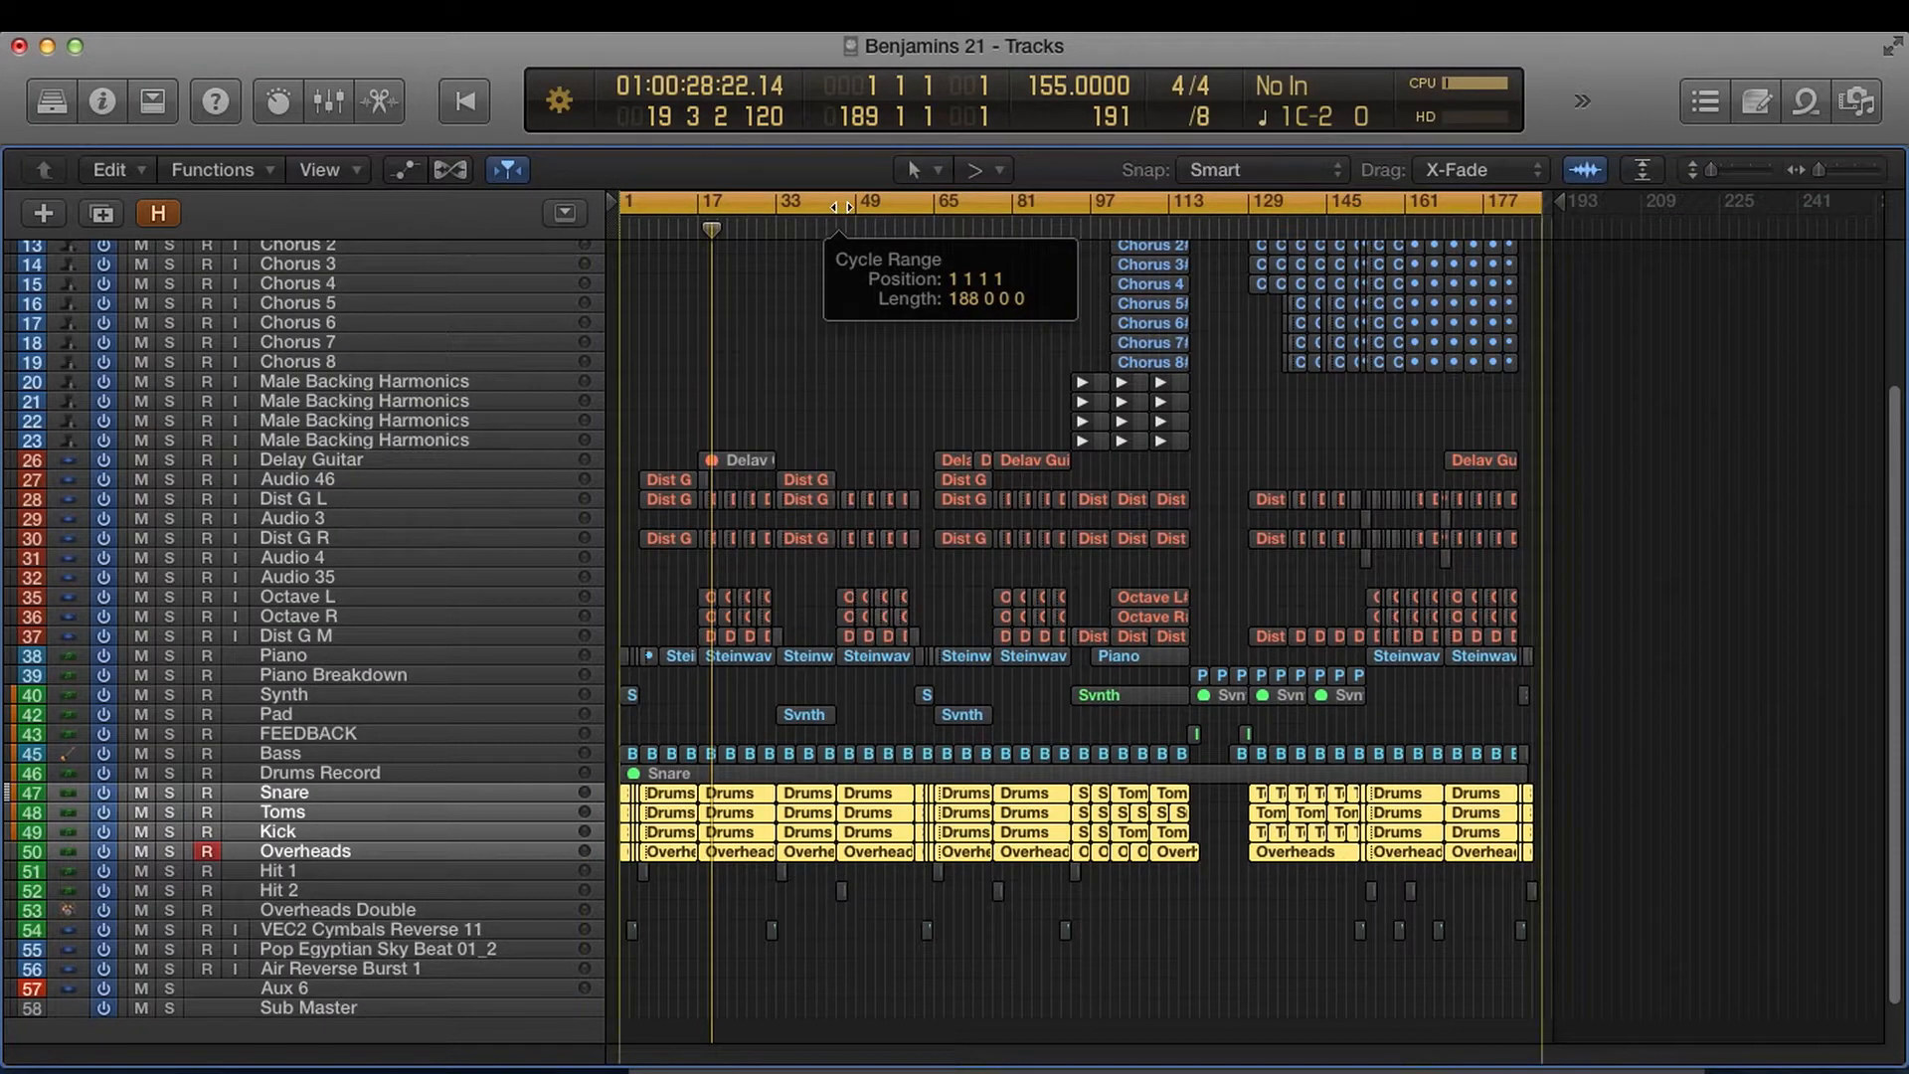
click(841, 208)
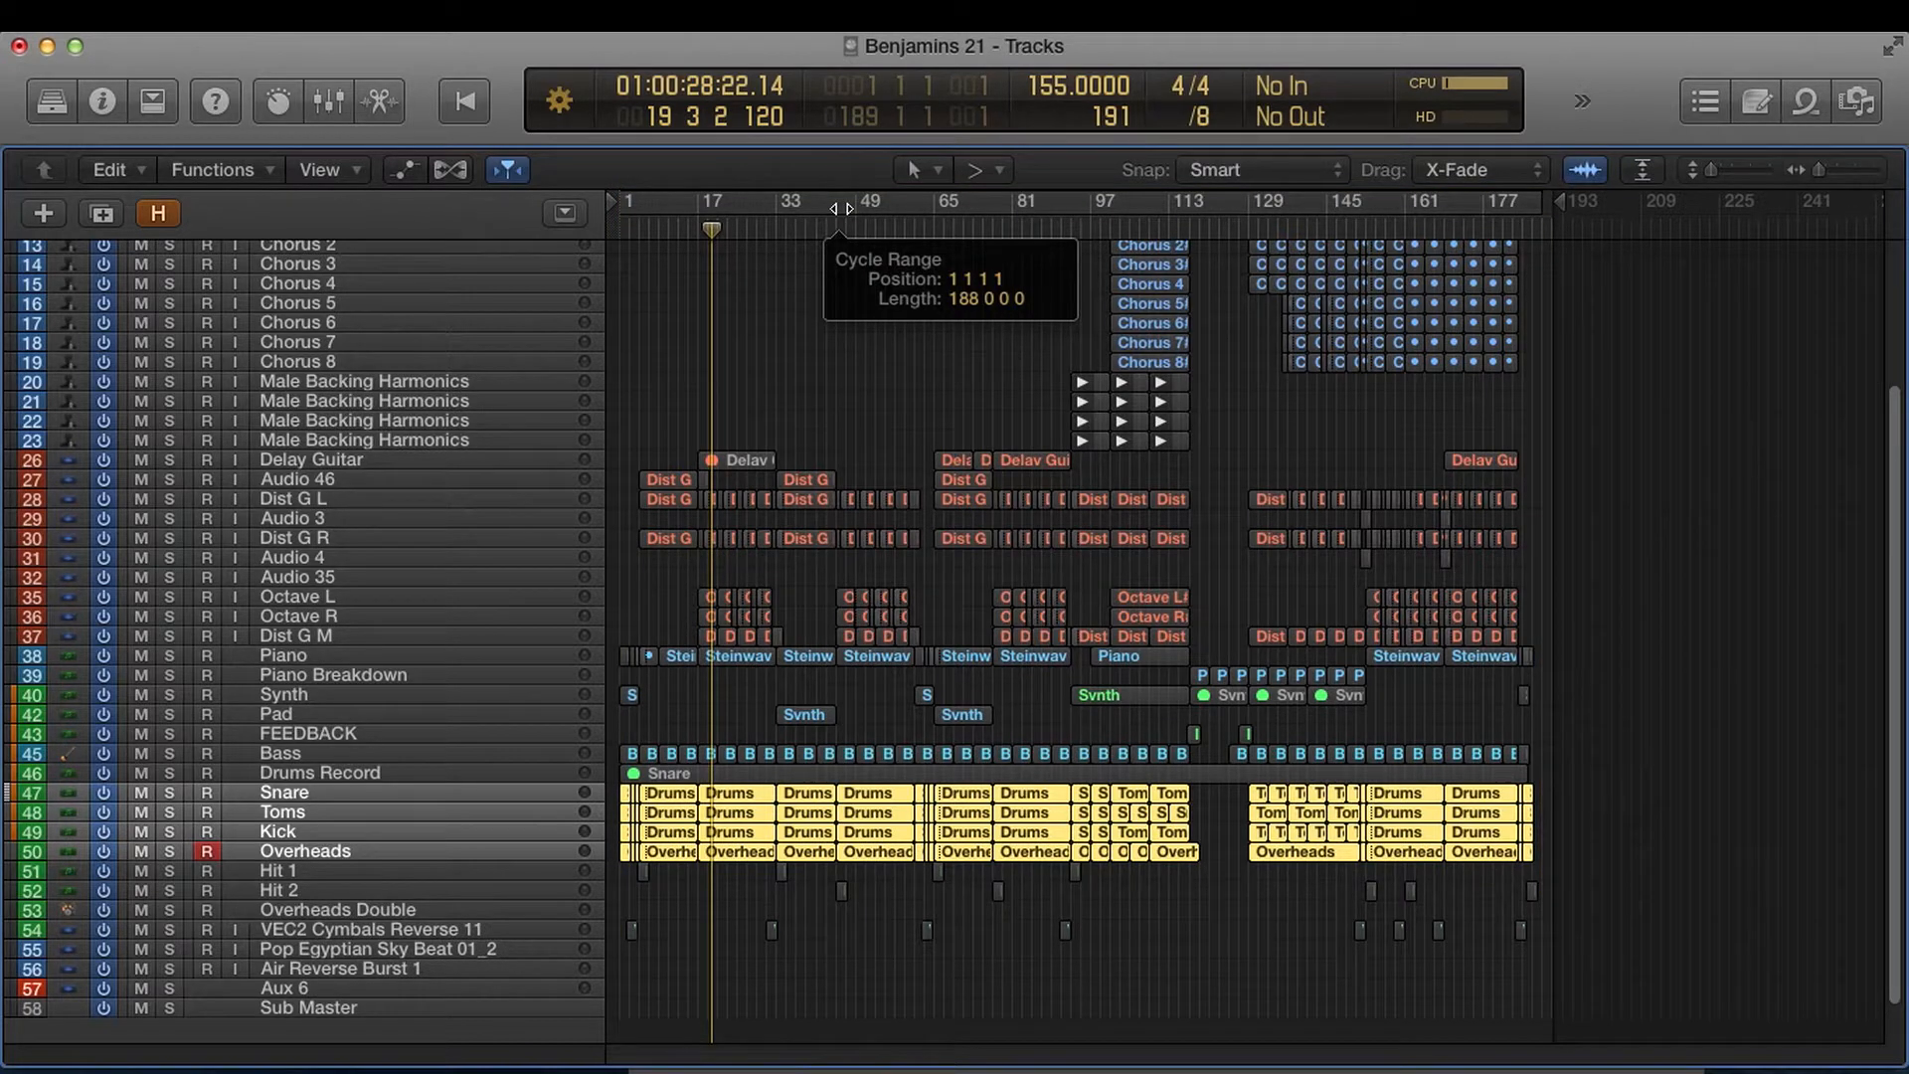
key(space)
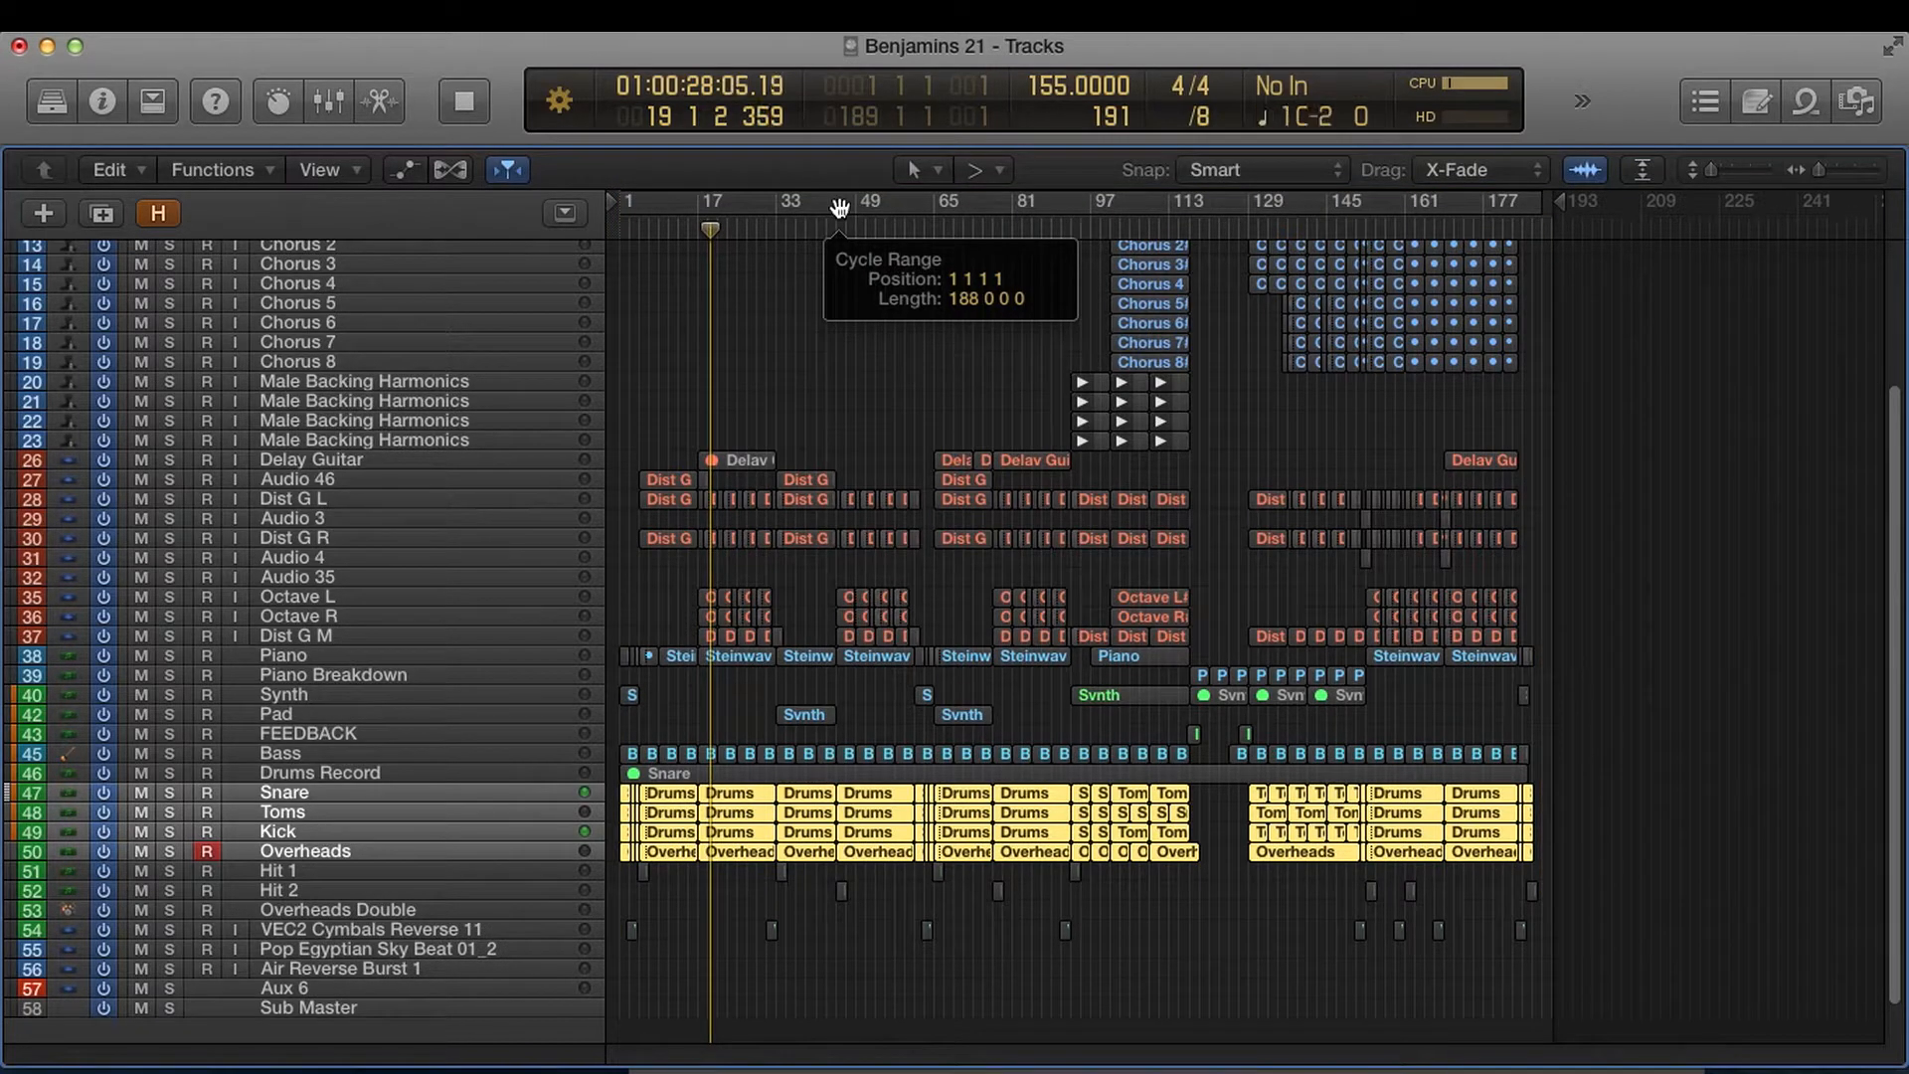
Step: Examine the combined Snare, Toms, Kick and Overheads notes in the Piano Roll across the song, and stop playback near bar 29
key(3)
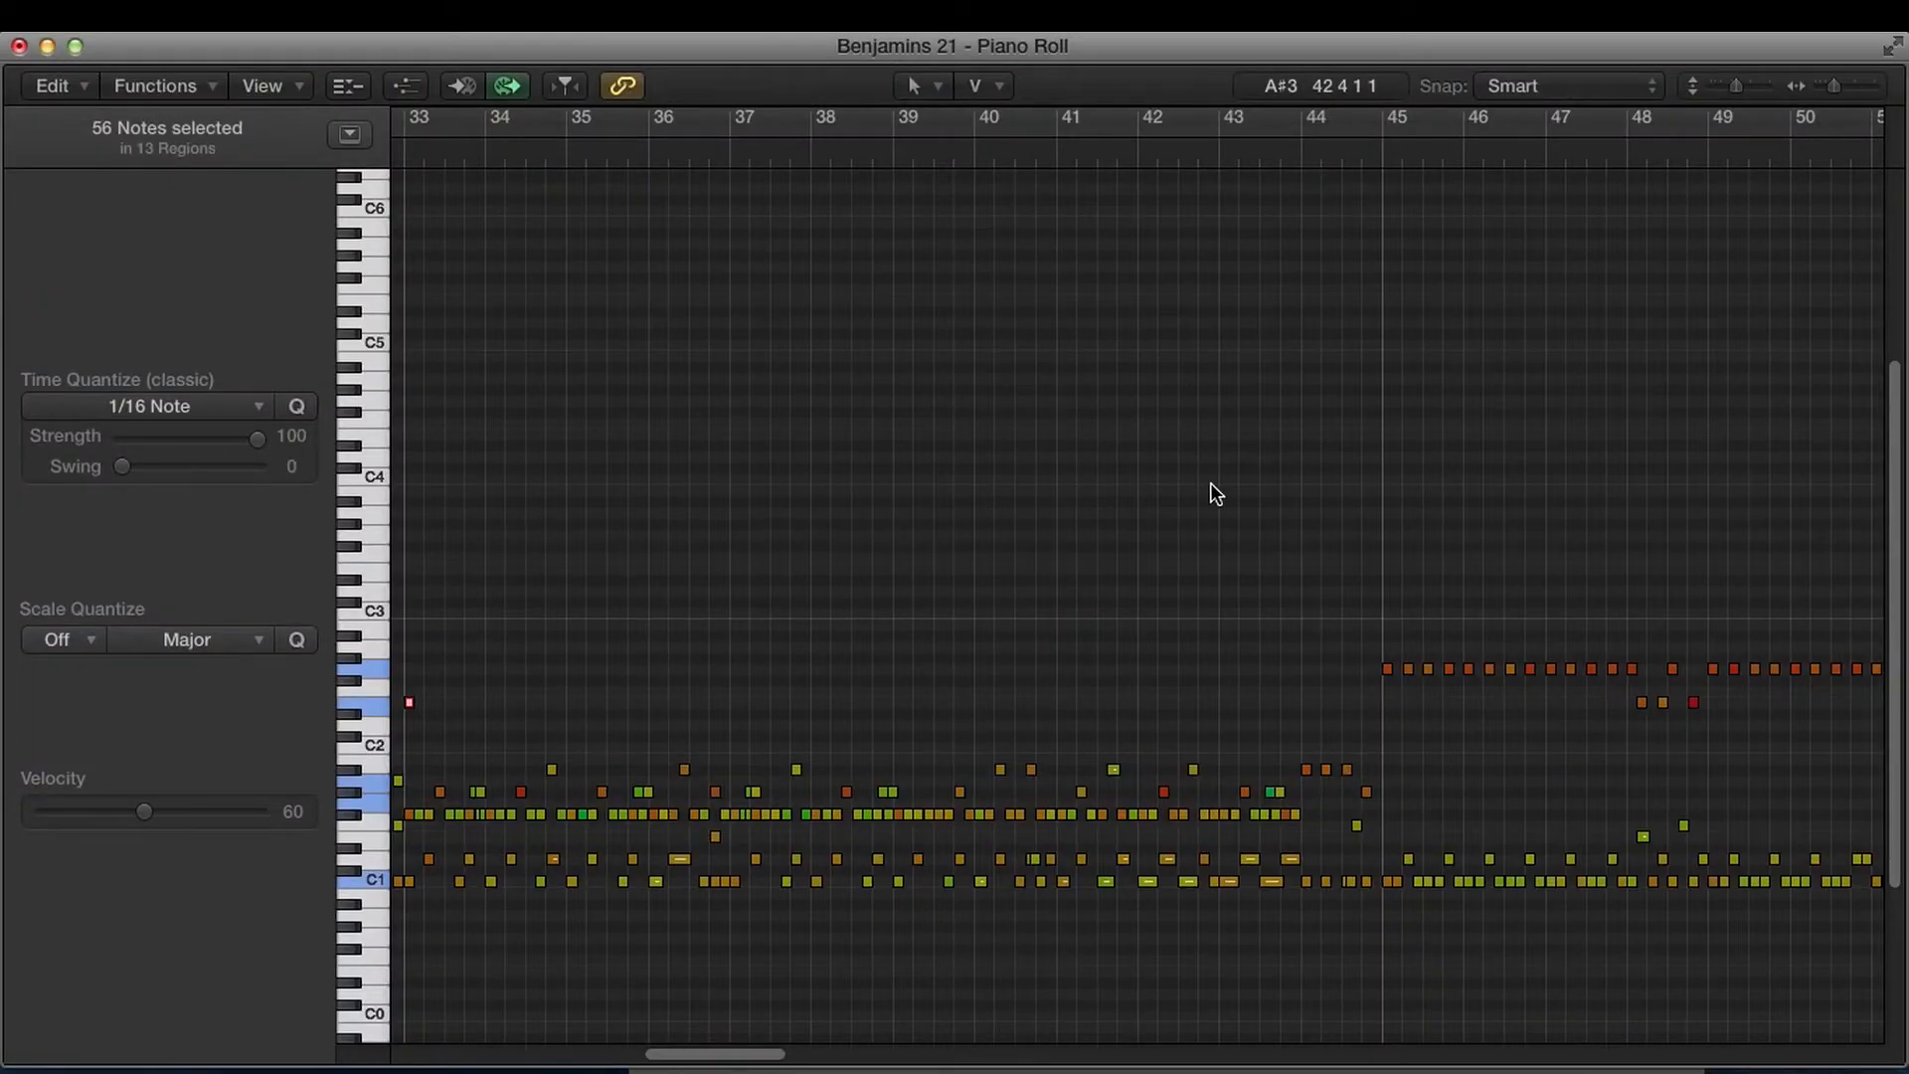
key(super+Left)
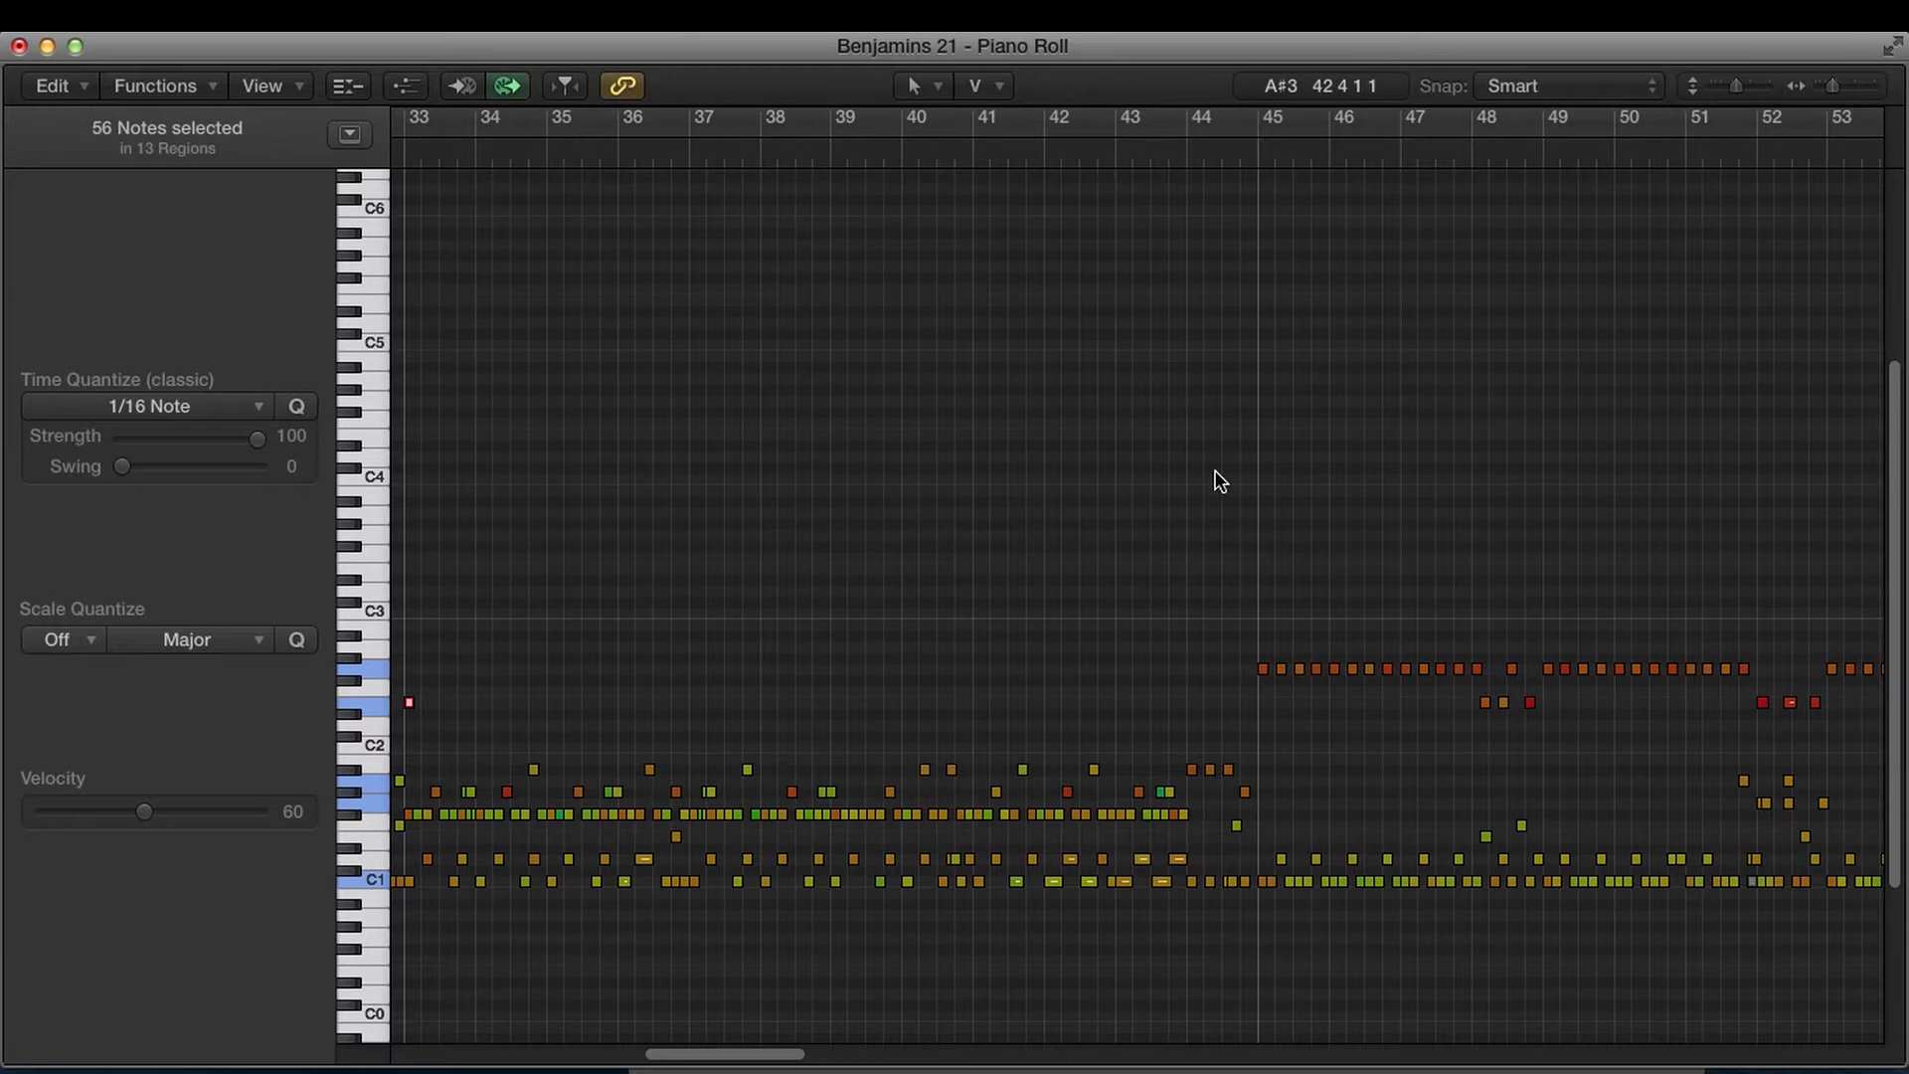
key(super+Left)
key(super+Left)
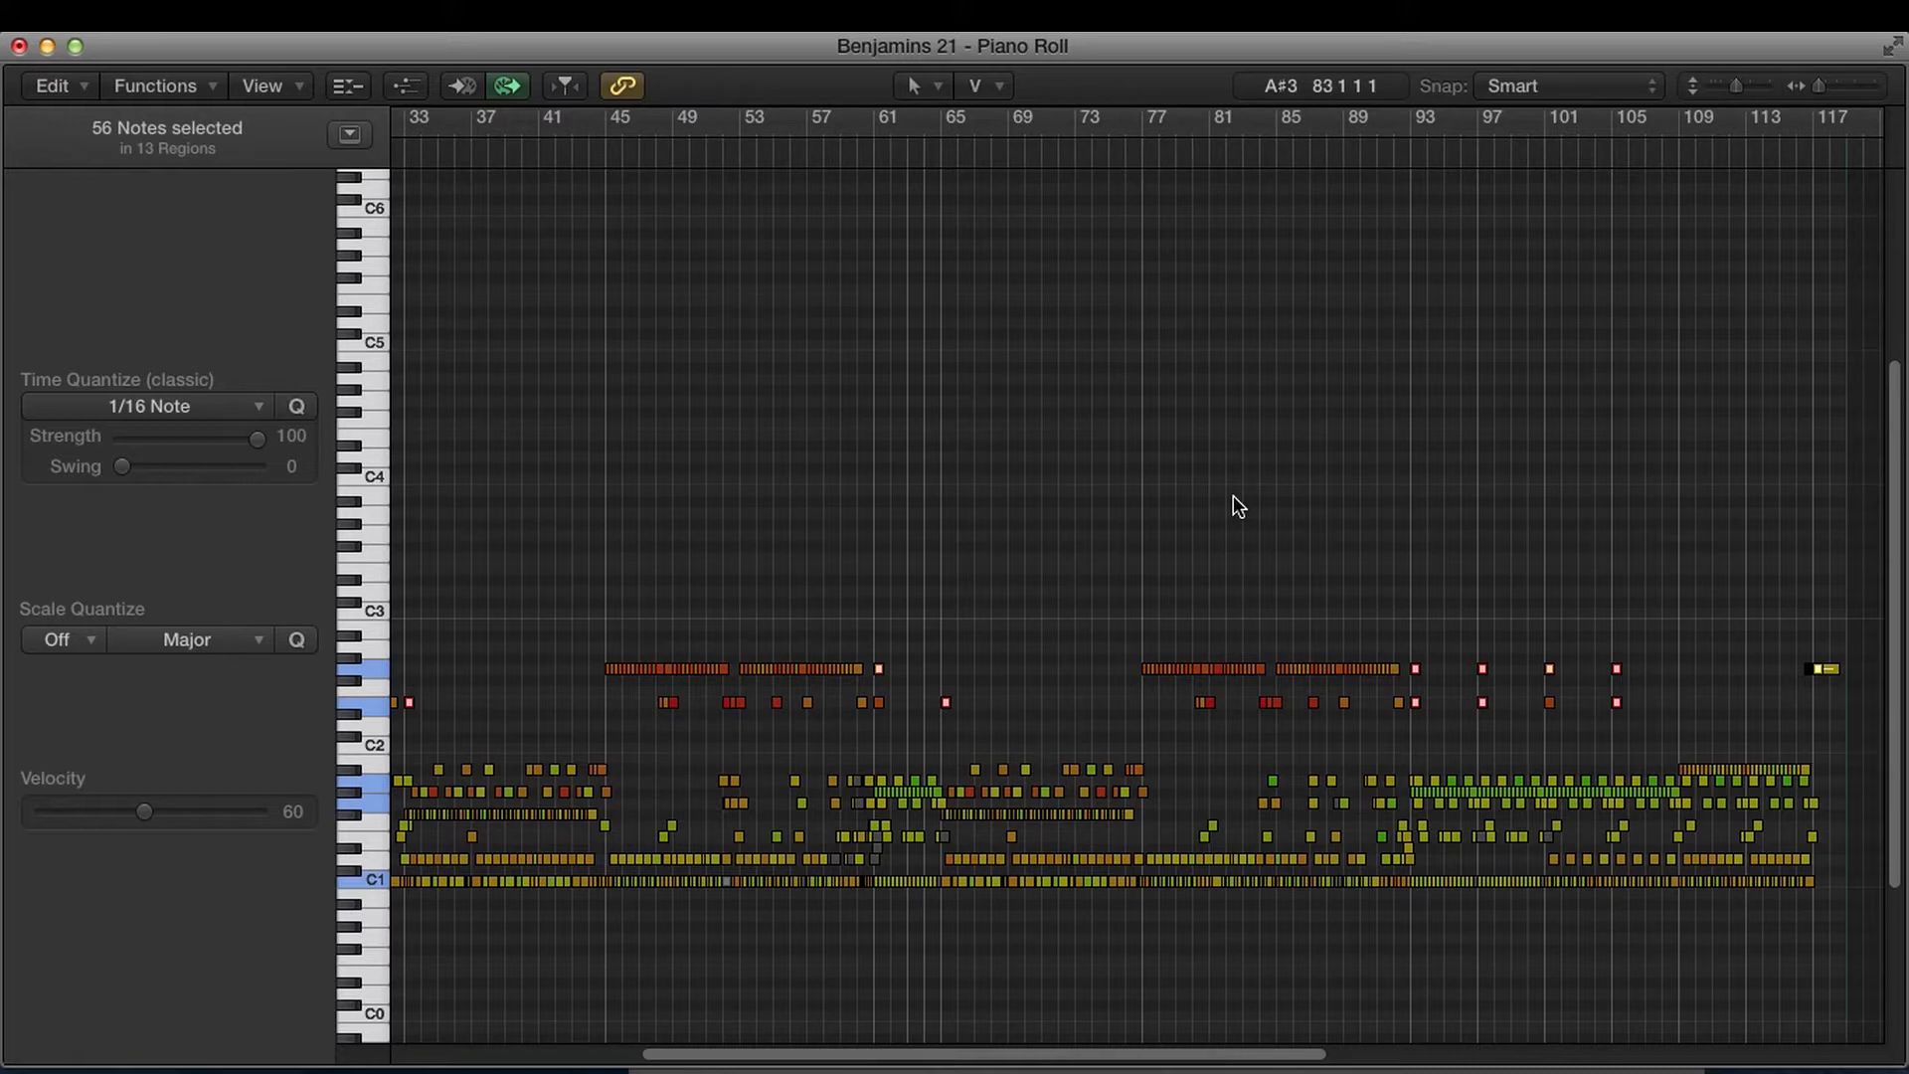
key(space)
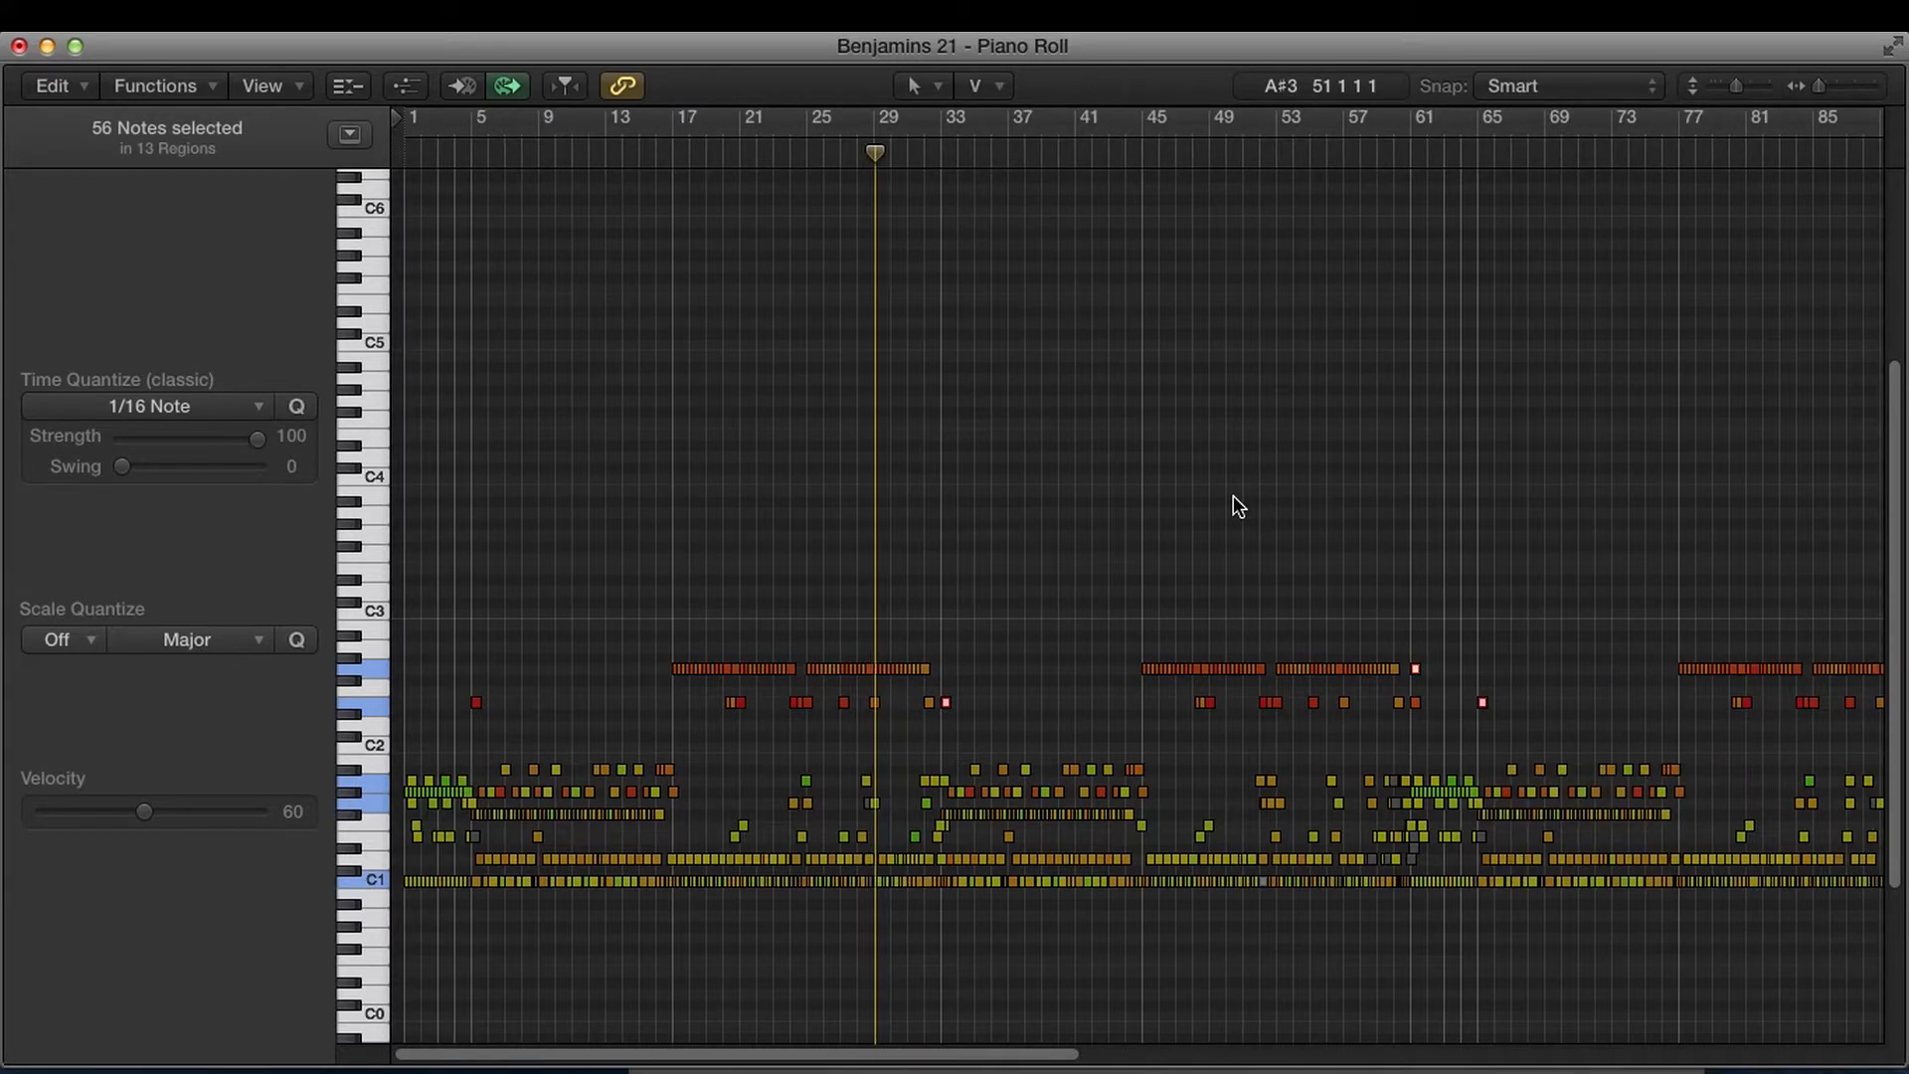
key(grave)
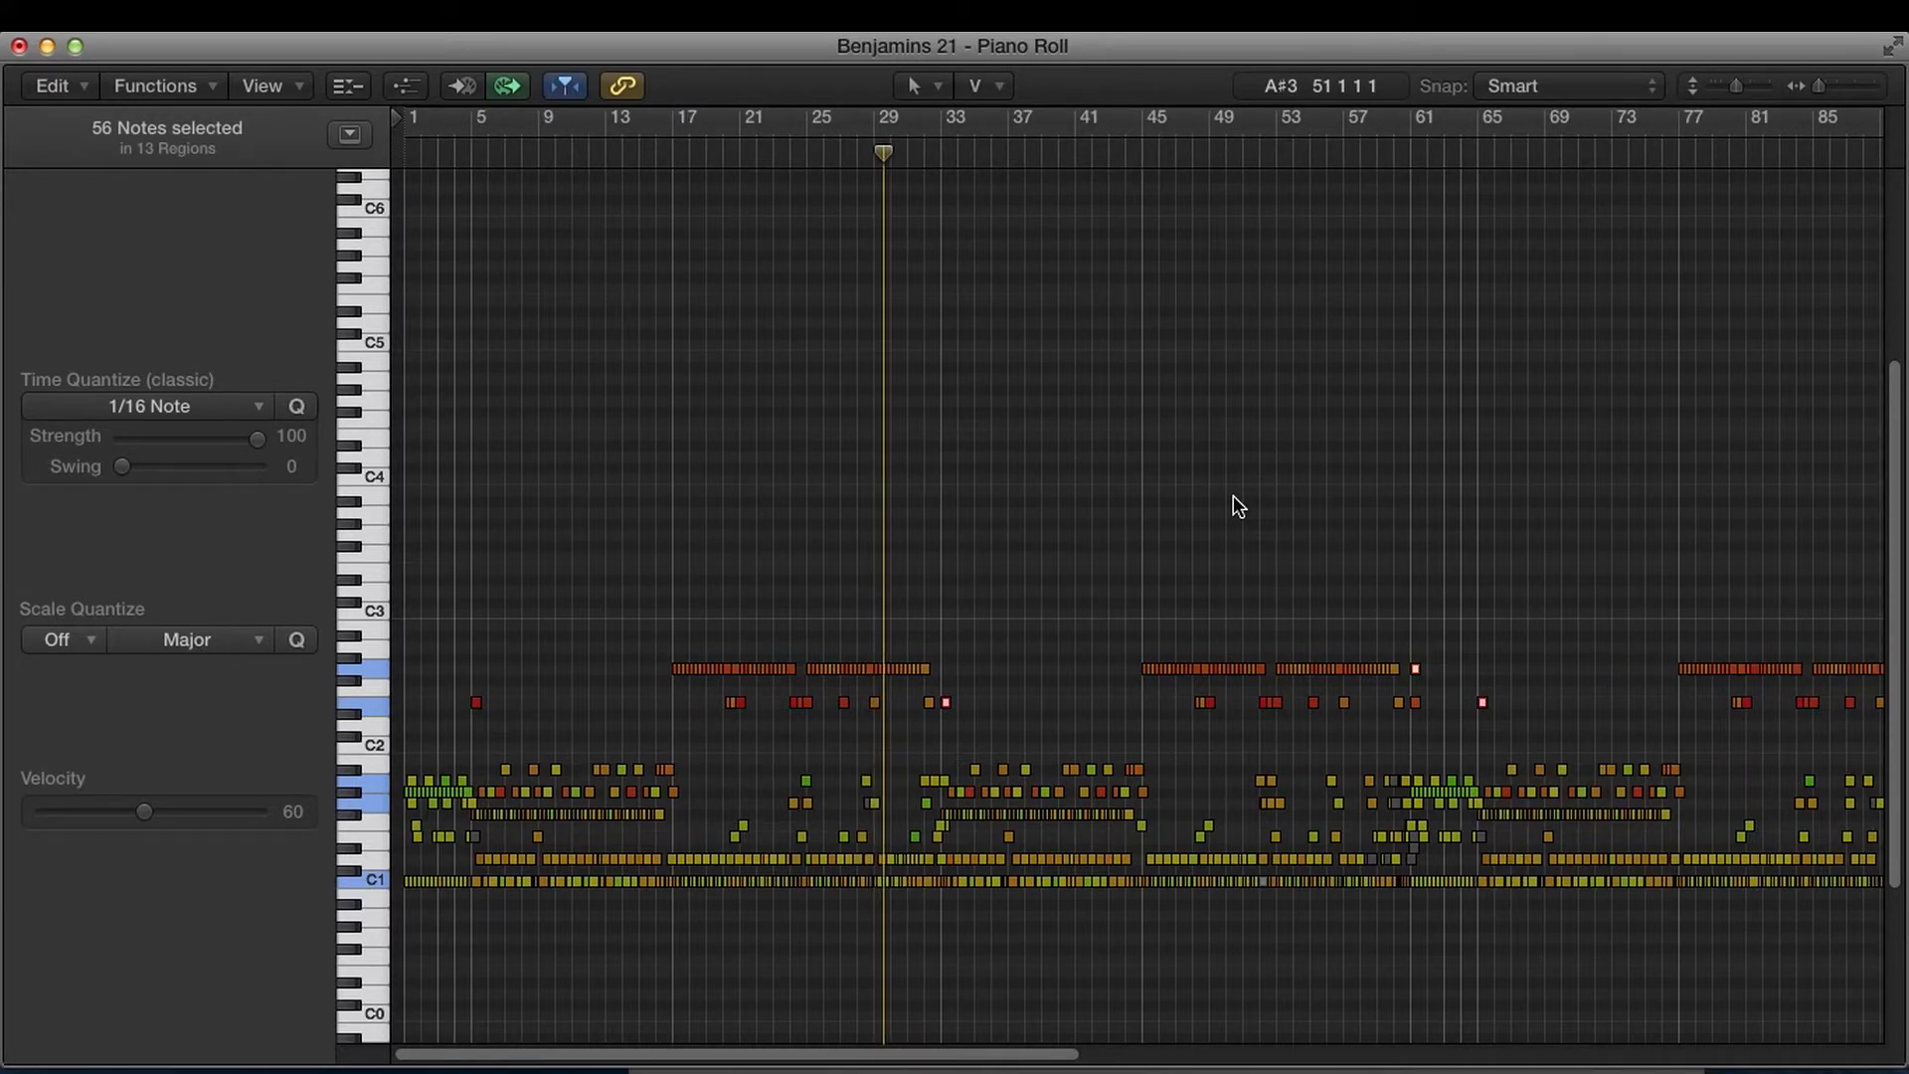